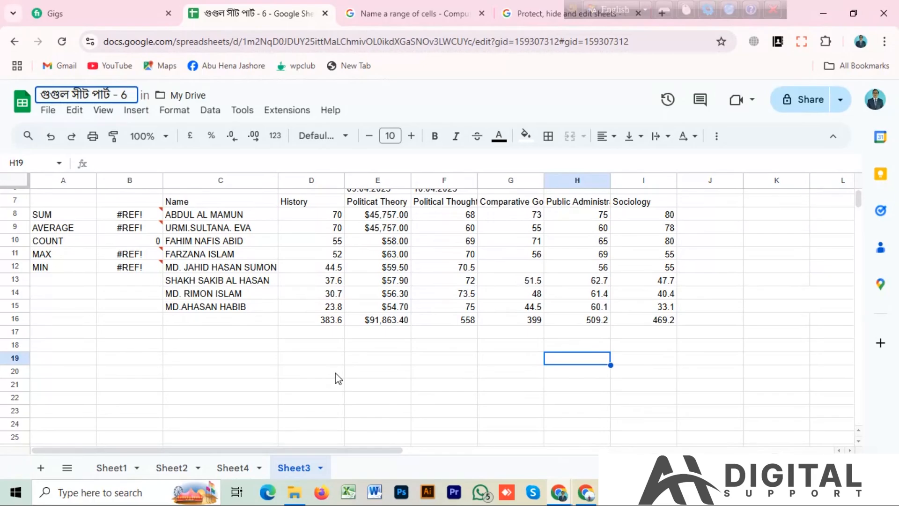
# Replace the English 6 at the end of the spreadsheet title with the Bengali numeral, giving গুগুল সীট পার্ট - ৬
pyautogui.press('BackSpace')
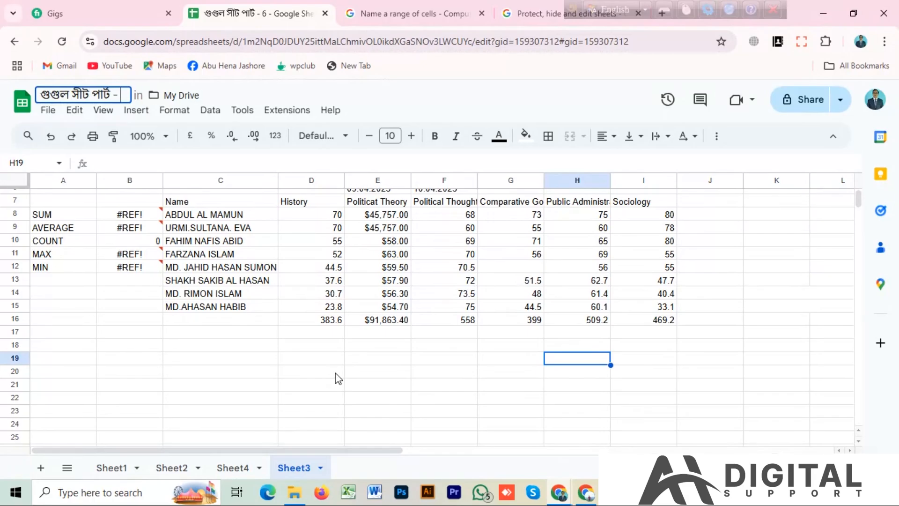
pyautogui.click(614, 15)
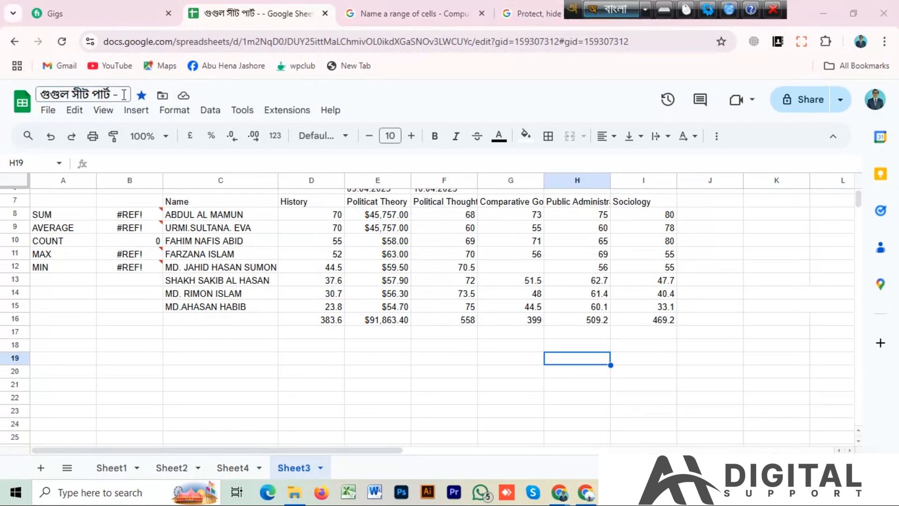
pyautogui.click(125, 95)
pyautogui.click(124, 95)
pyautogui.write('৬')
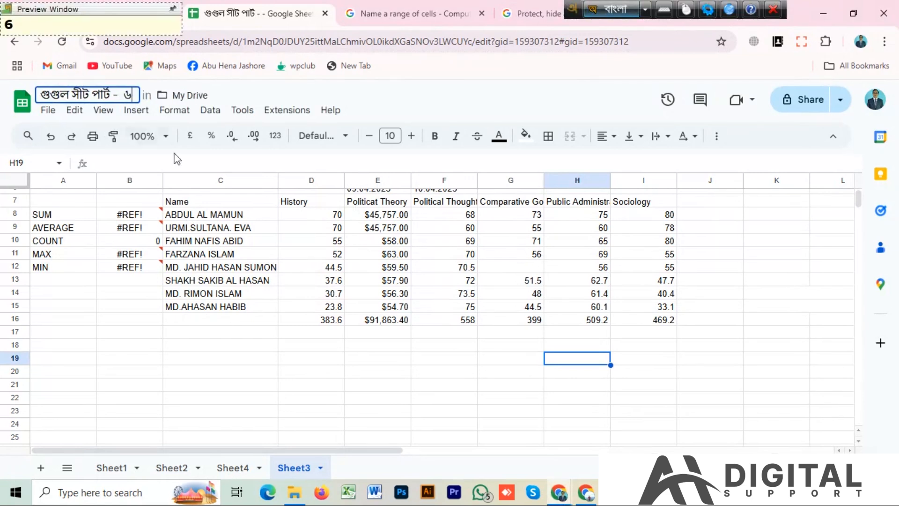
pyautogui.click(363, 372)
pyautogui.click(209, 116)
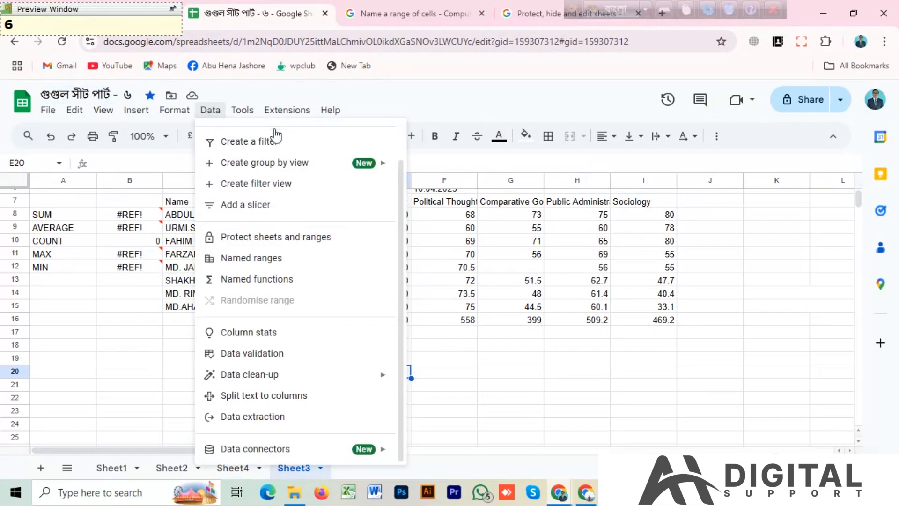
pyautogui.moveTo(210, 113)
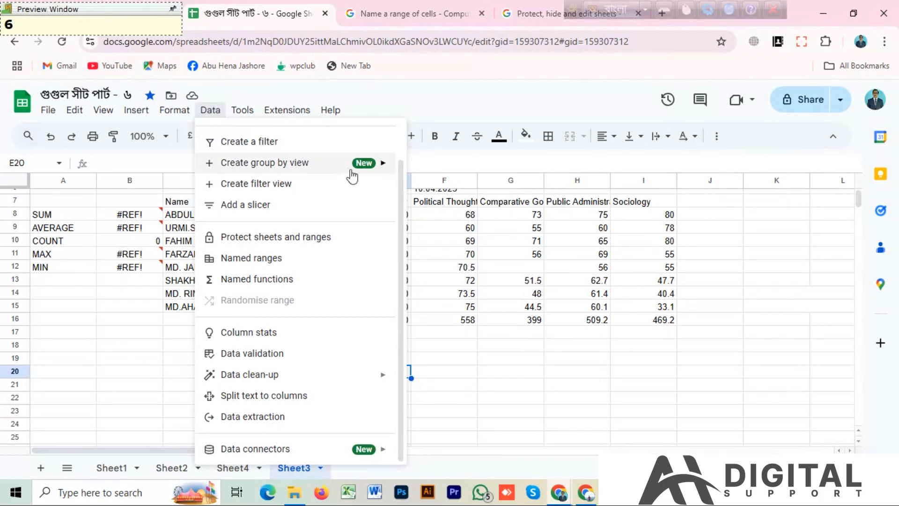
pyautogui.moveTo(294, 172)
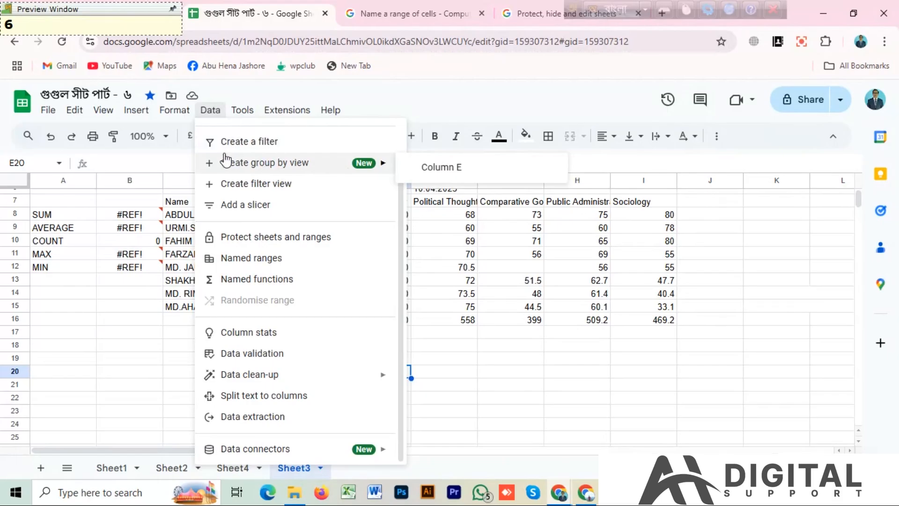
pyautogui.moveTo(265, 174)
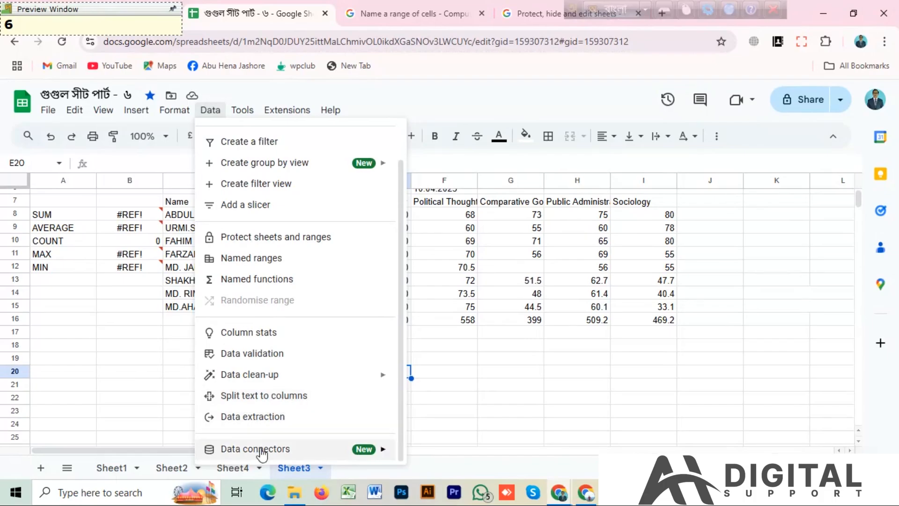
pyautogui.moveTo(272, 453)
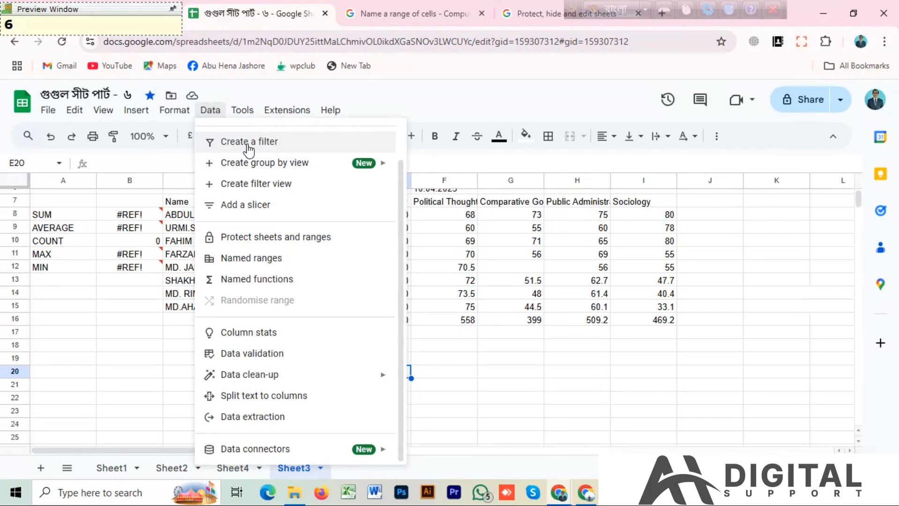
pyautogui.click(502, 360)
# Create a filter on the range C28:E42 of Sheet3
pyautogui.scroll(-5, 444, 366)
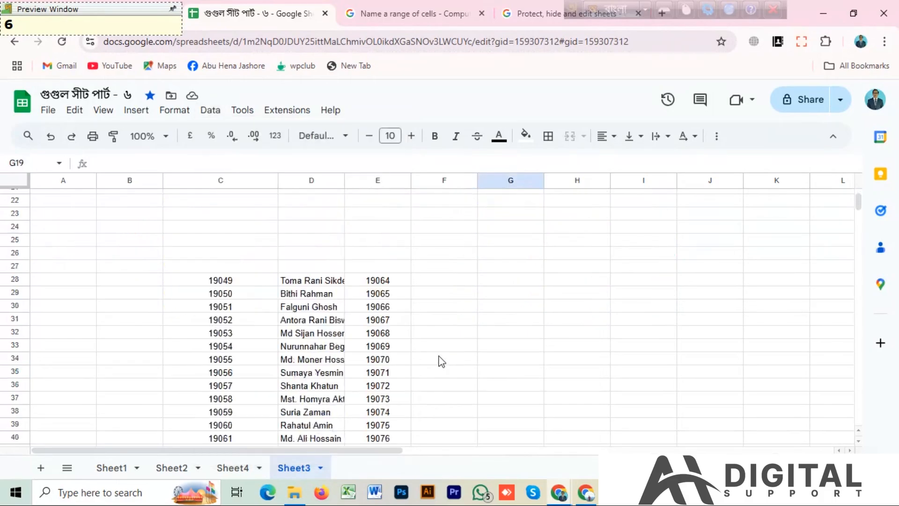
pyautogui.scroll(-2, 442, 363)
pyautogui.scroll(2, 446, 365)
pyautogui.moveTo(243, 284); pyautogui.dragTo(383, 361)
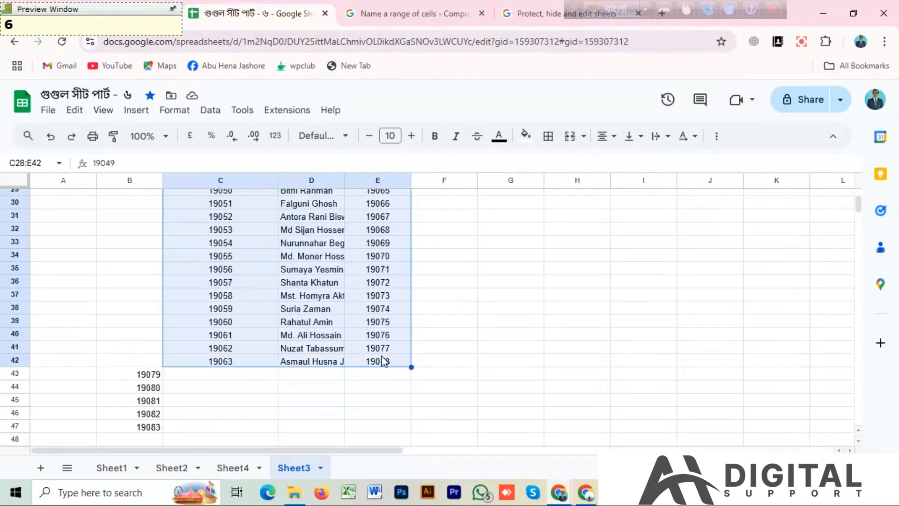
pyautogui.click(178, 111)
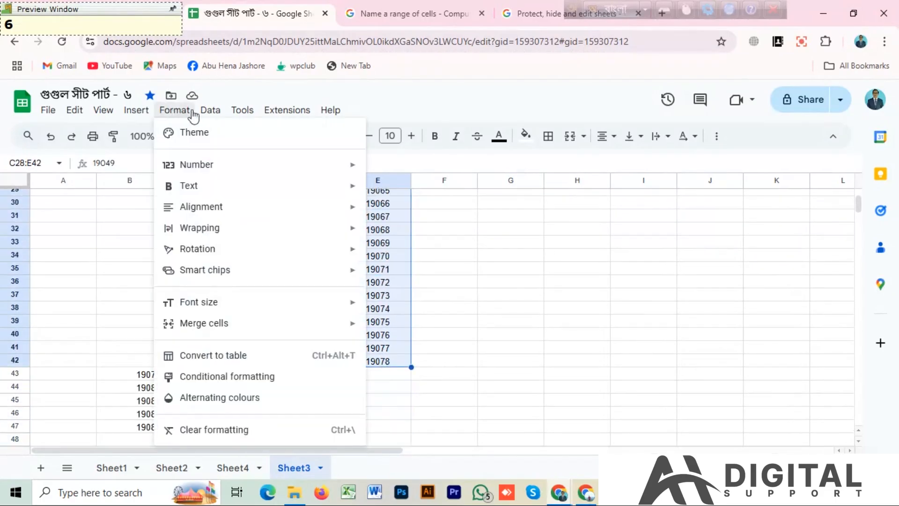
pyautogui.moveTo(210, 112)
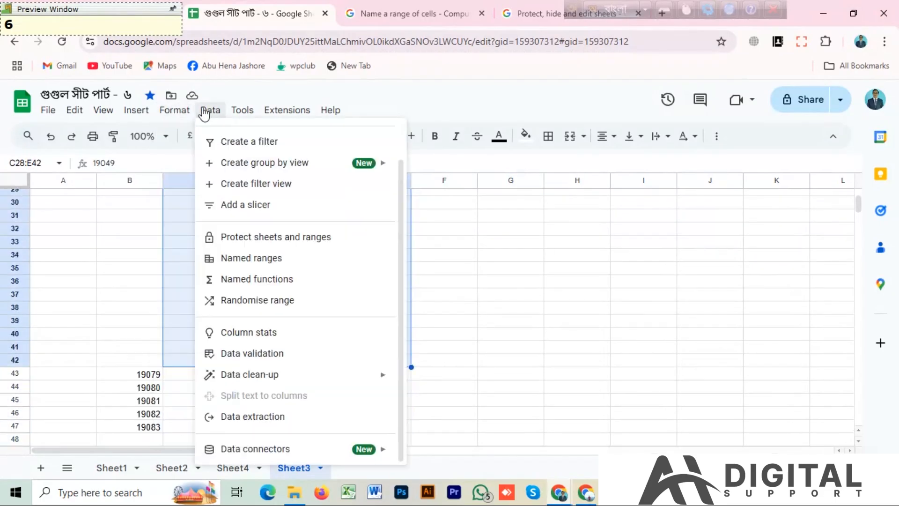
pyautogui.click(238, 142)
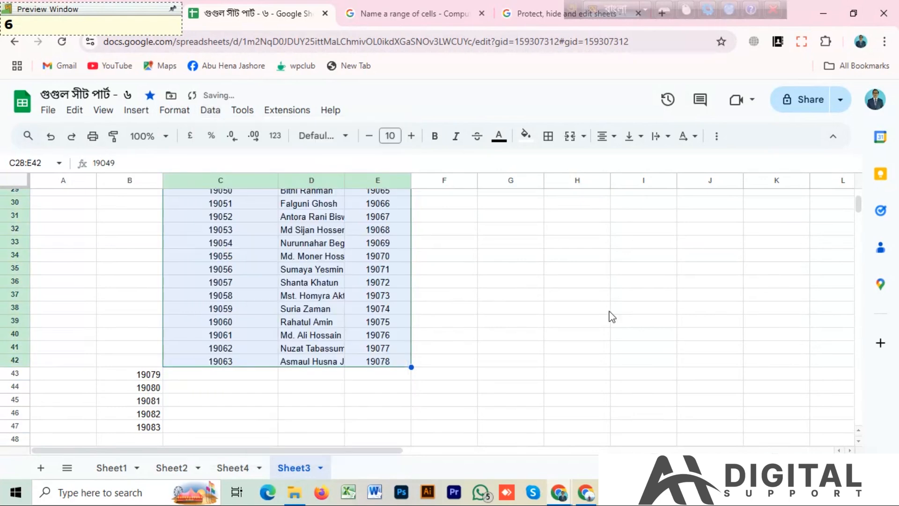
pyautogui.scroll(2, 584, 307)
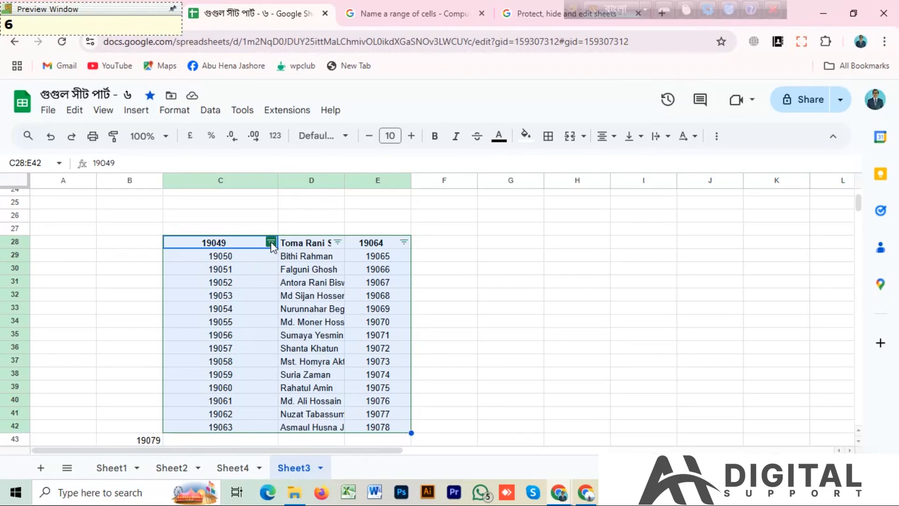
pyautogui.click(474, 279)
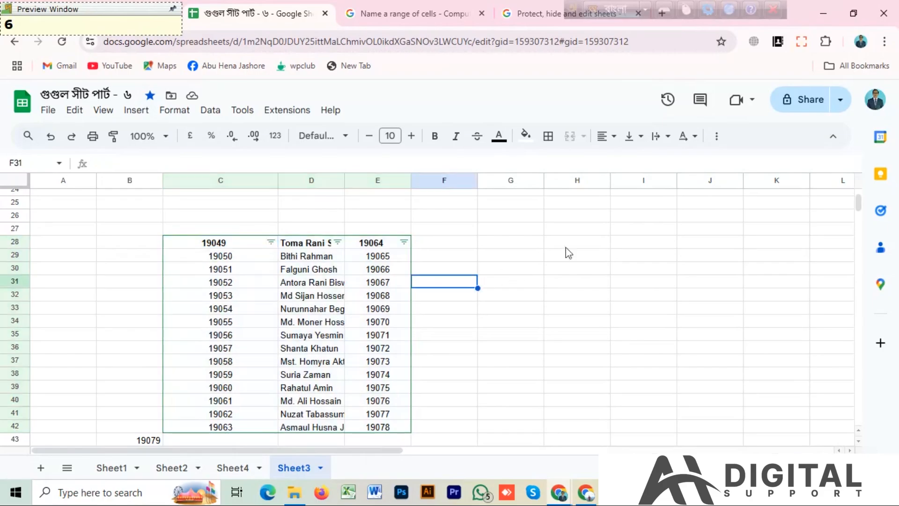
pyautogui.click(272, 242)
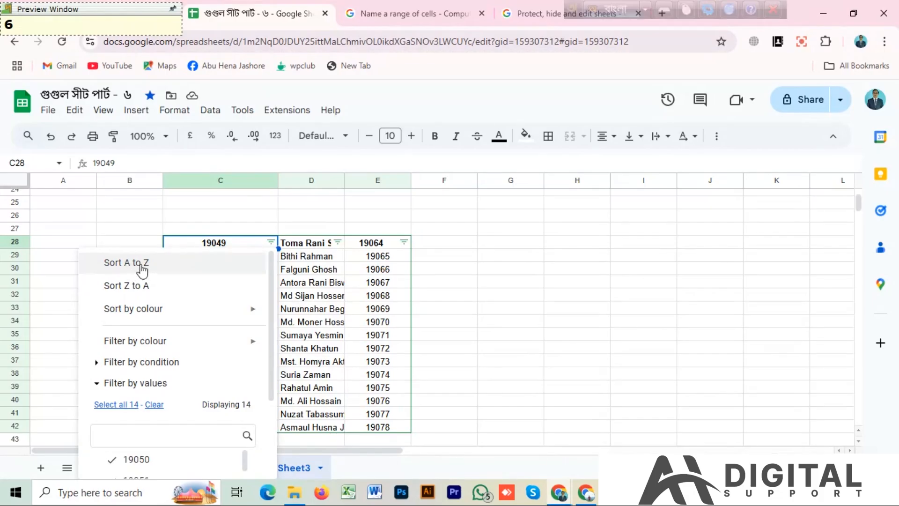
pyautogui.moveTo(120, 312)
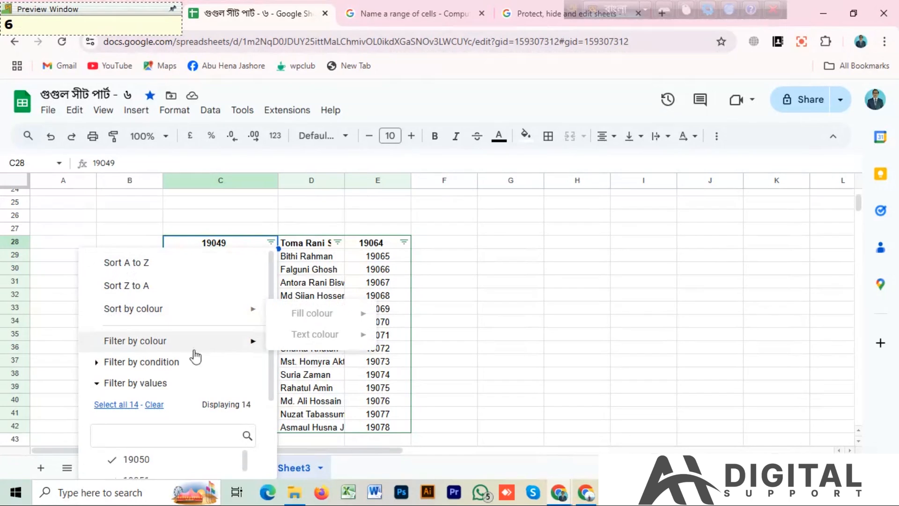
pyautogui.moveTo(149, 348)
pyautogui.moveTo(159, 352)
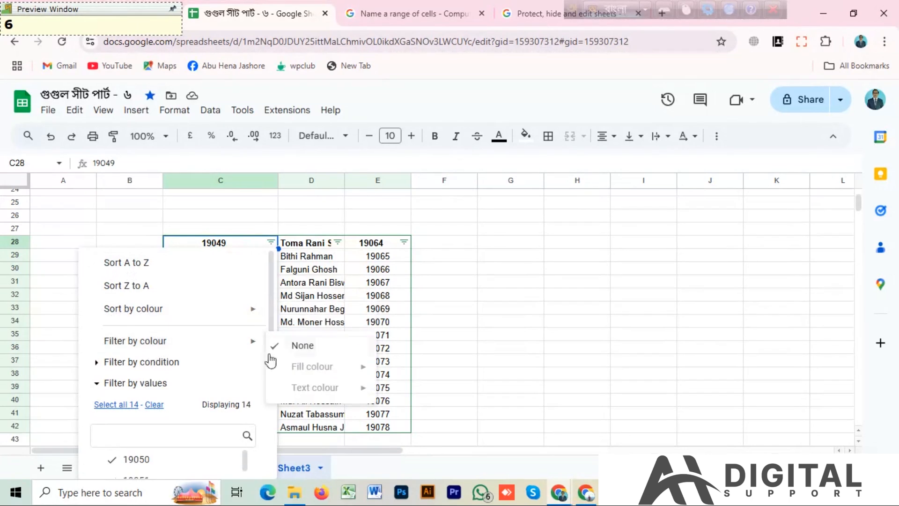
pyautogui.click(466, 346)
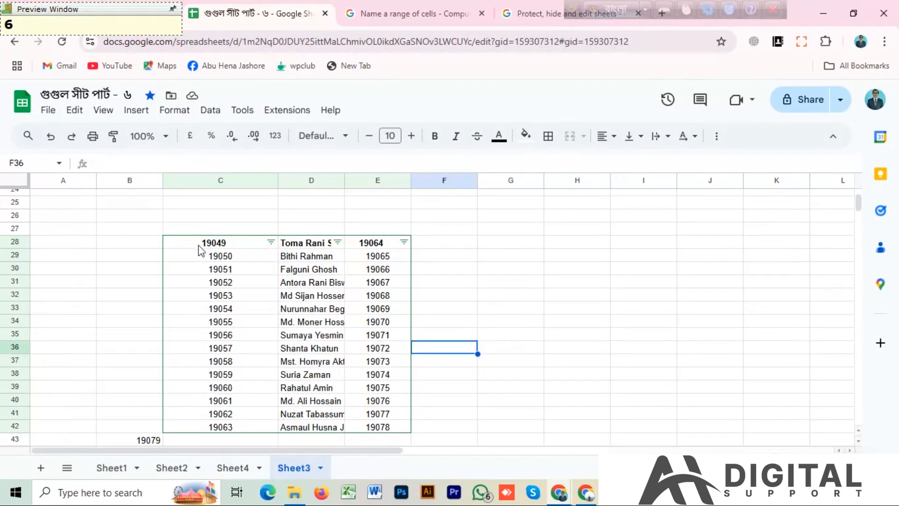
# Apply alternating colours to the filtered range C28:E42 with the green default style and a header
pyautogui.moveTo(200, 247); pyautogui.dragTo(398, 438)
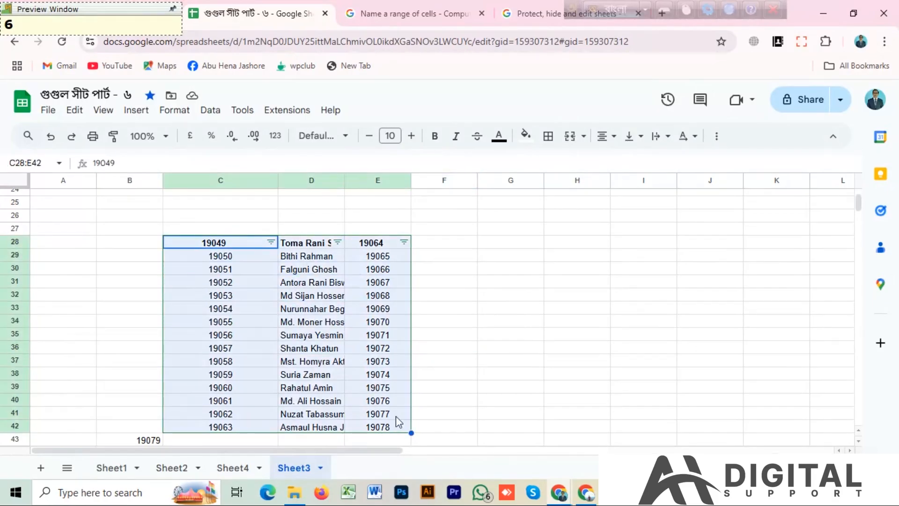
pyautogui.click(175, 109)
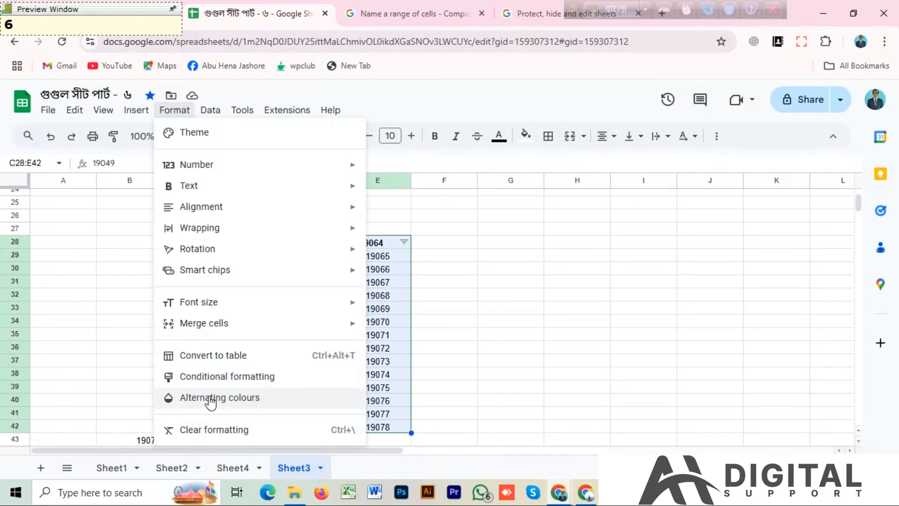
pyautogui.click(212, 402)
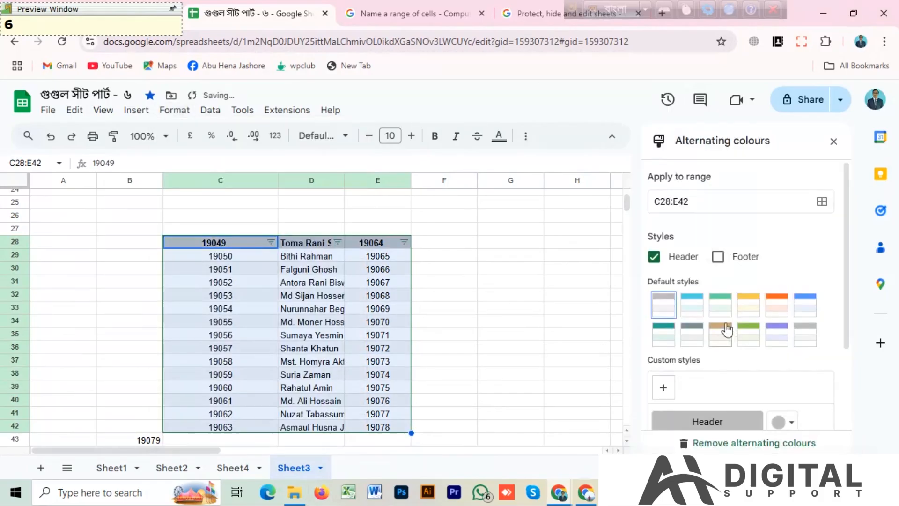
pyautogui.click(724, 313)
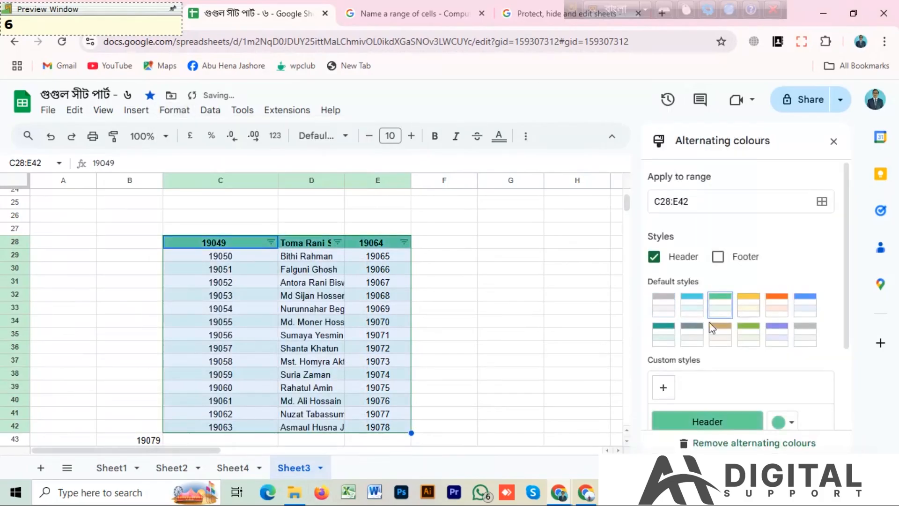
pyautogui.click(454, 326)
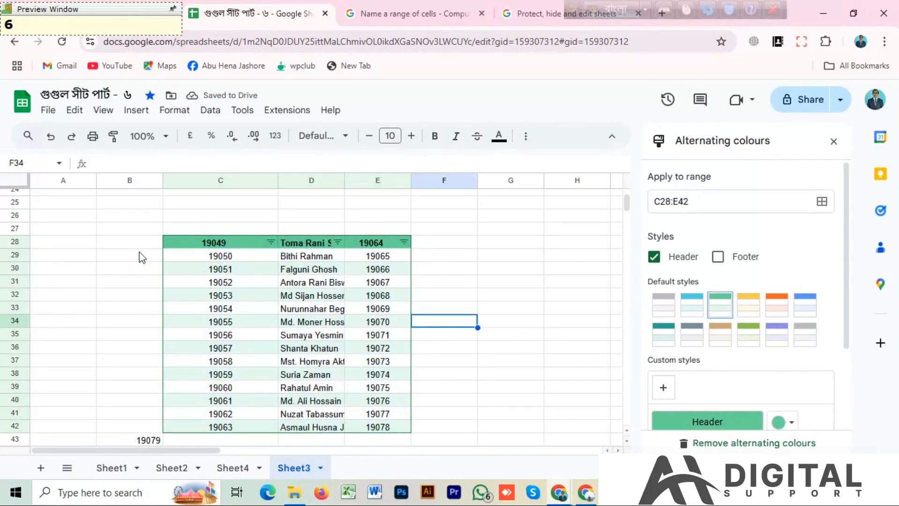
# Filter column C of the coloured table by values, excluding 19058 through 19063
pyautogui.click(270, 241)
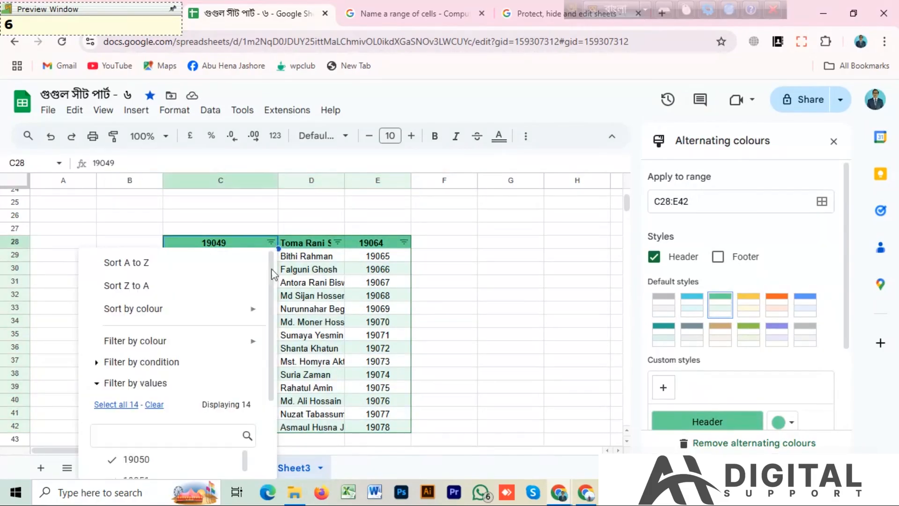
pyautogui.moveTo(203, 349)
pyautogui.scroll(-3, 195, 372)
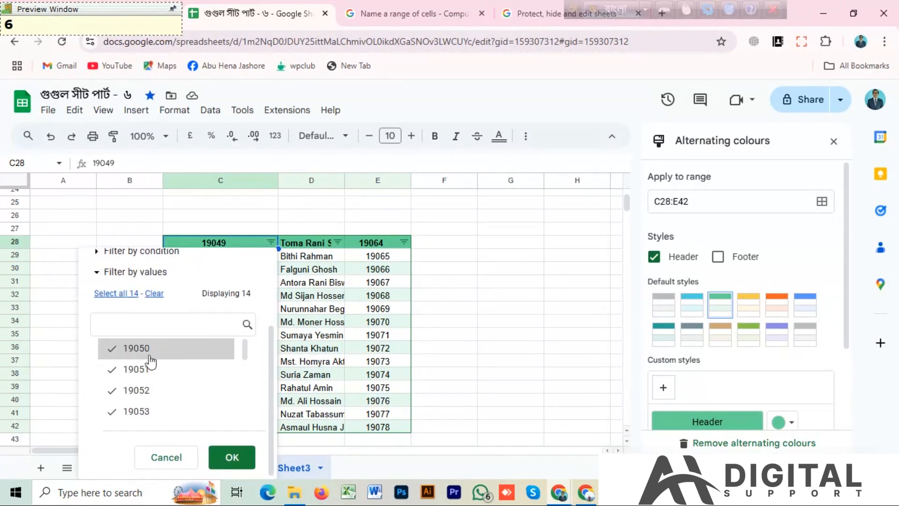
pyautogui.scroll(-3, 140, 370)
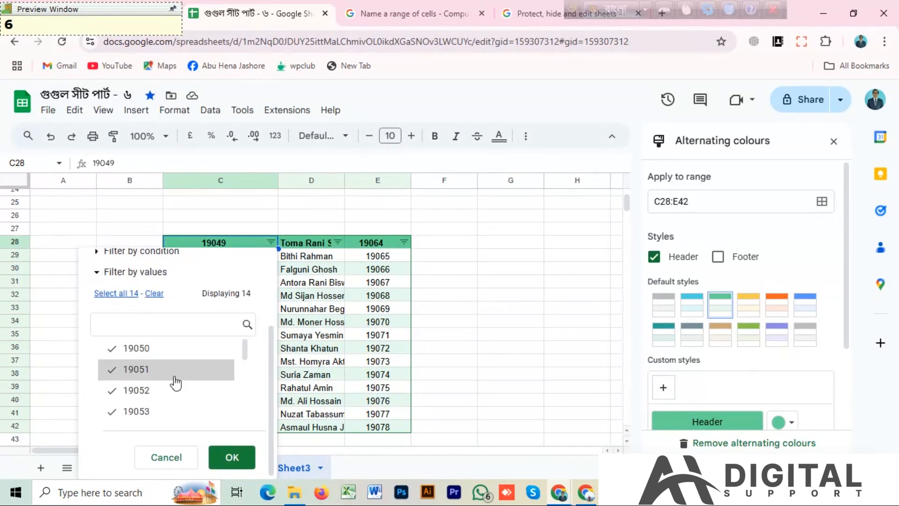
pyautogui.scroll(-3, 139, 387)
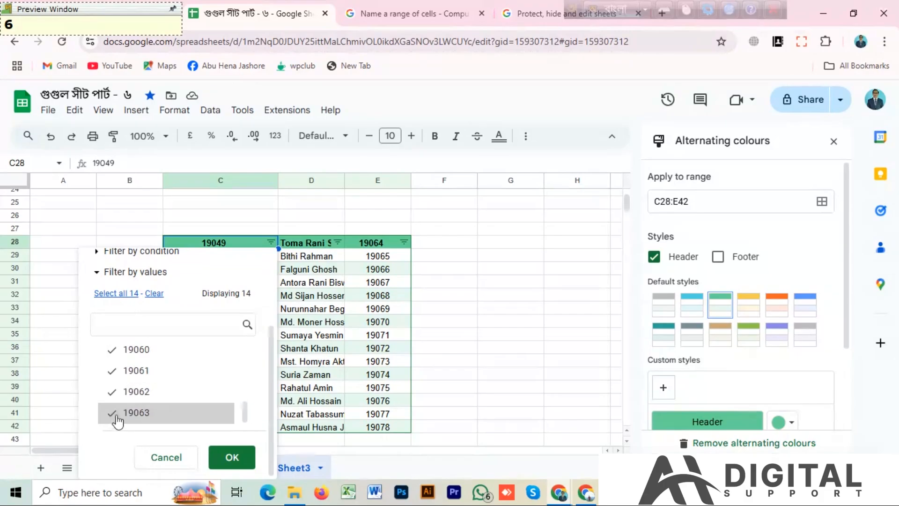
pyautogui.click(112, 415)
pyautogui.click(110, 394)
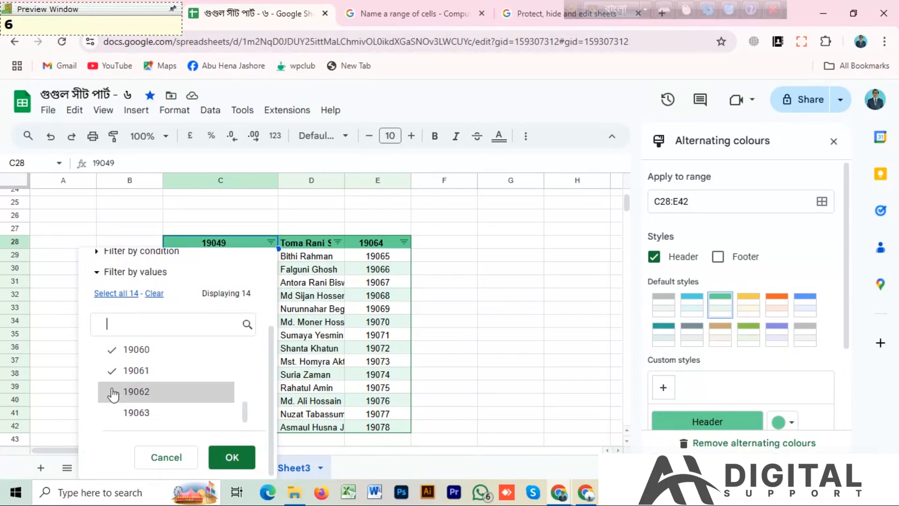
pyautogui.click(111, 374)
pyautogui.click(110, 356)
pyautogui.scroll(2, 112, 370)
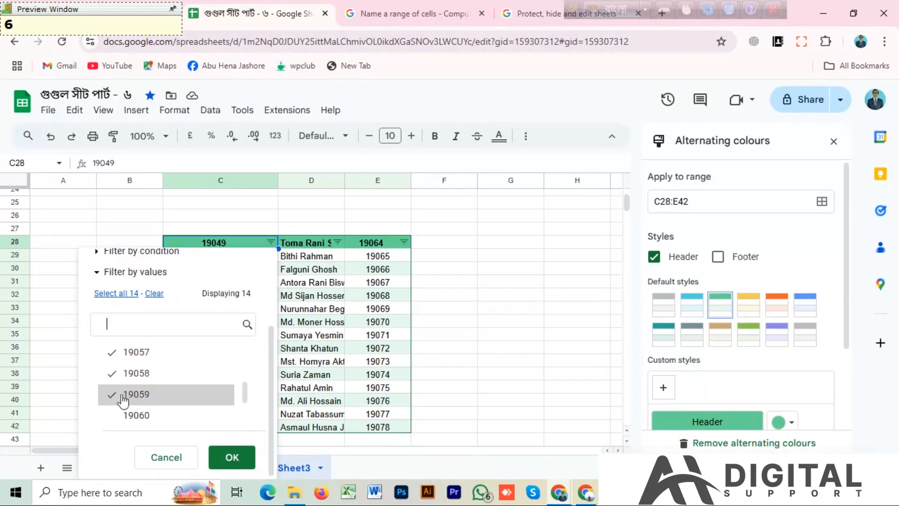
pyautogui.click(112, 394)
pyautogui.click(114, 377)
pyautogui.click(116, 356)
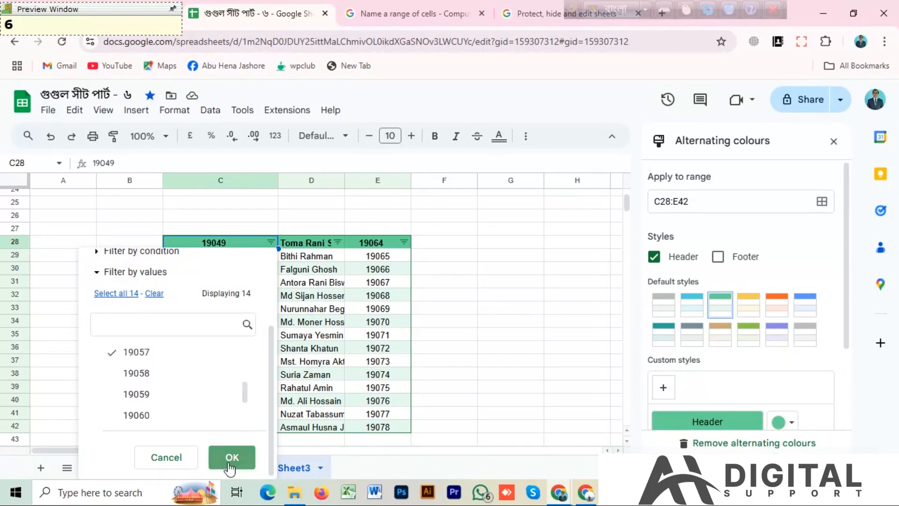
pyautogui.click(231, 461)
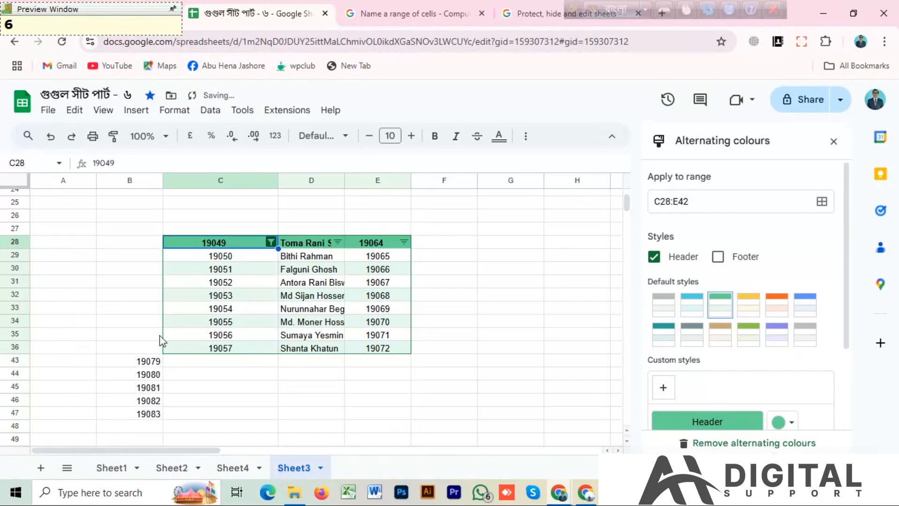
pyautogui.scroll(-3, 217, 375)
pyautogui.scroll(3, 253, 371)
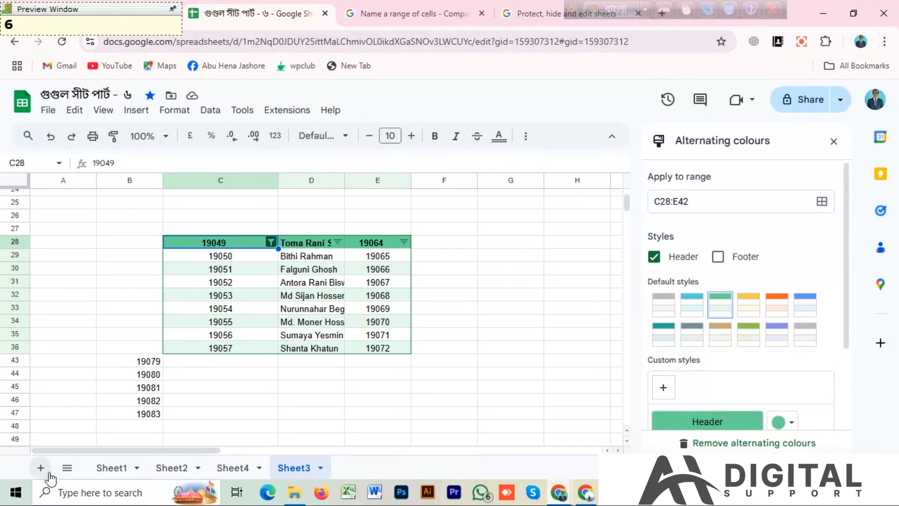
# Switch to the browser window with the ডিগ্রী ১ম বর্ষ ২০২২ সিটপ্লান.xlsx spreadsheet
pyautogui.click(17, 492)
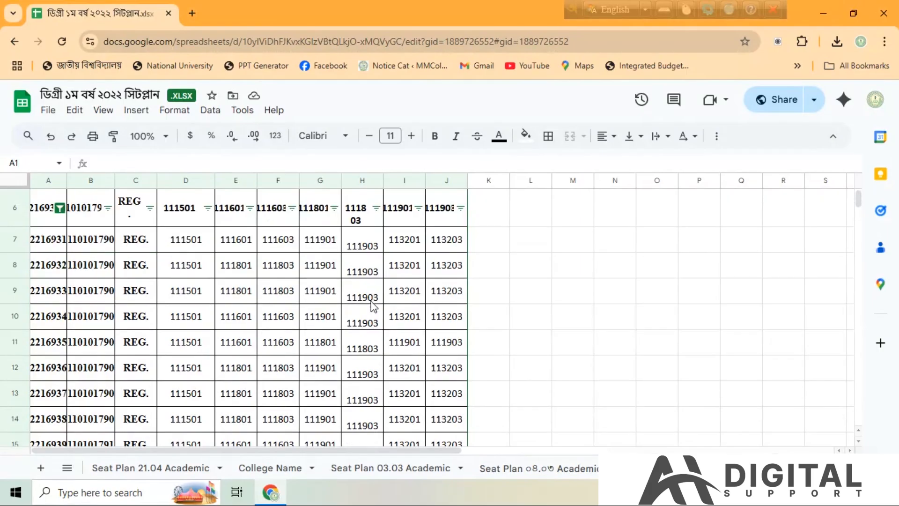
# Widen column A so the full numbers in its cells fit
pyautogui.scroll(-2, 373, 304)
pyautogui.scroll(2, 358, 302)
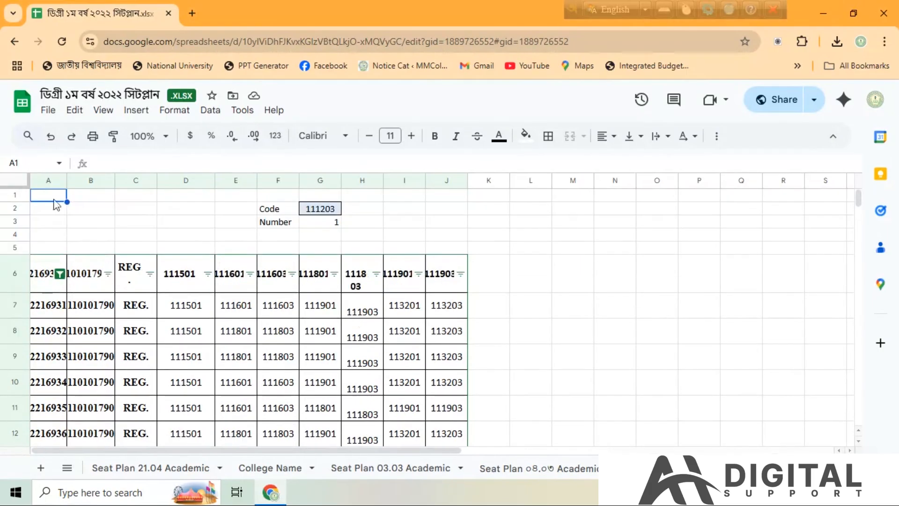
pyautogui.moveTo(69, 181); pyautogui.dragTo(98, 181)
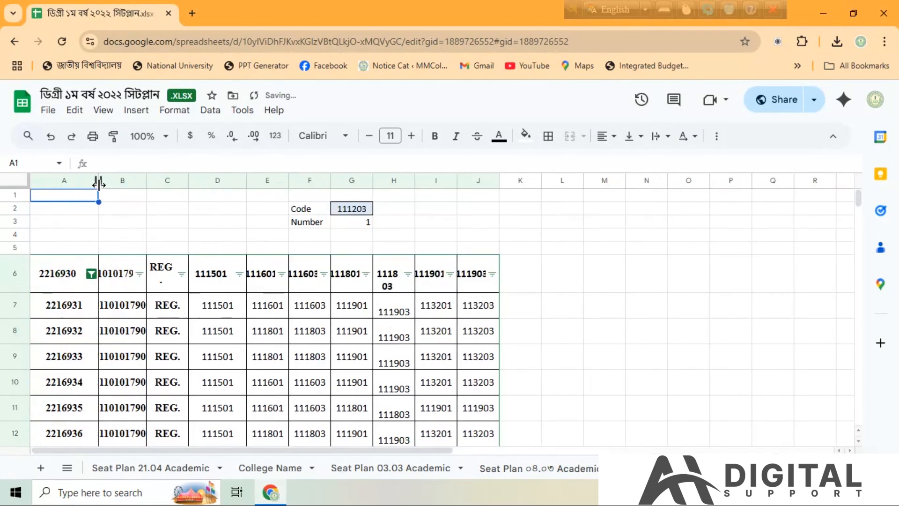
pyautogui.click(67, 312)
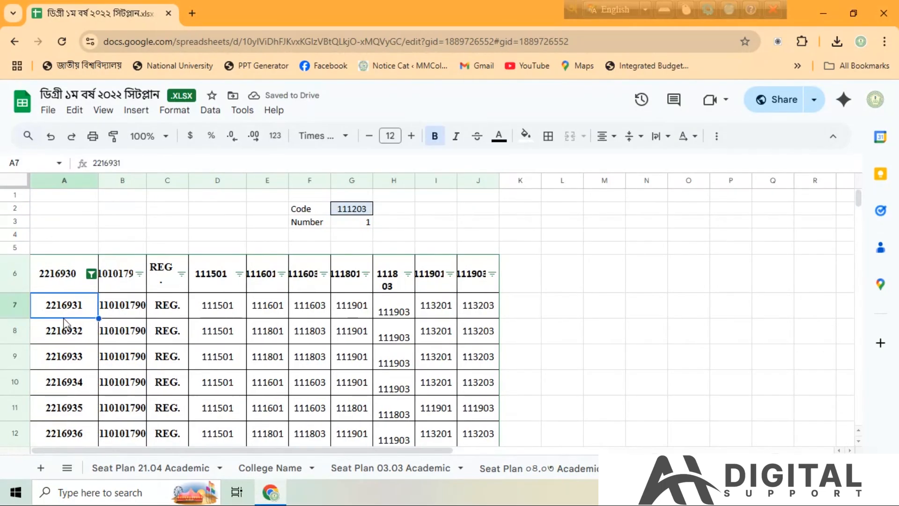
pyautogui.click(66, 333)
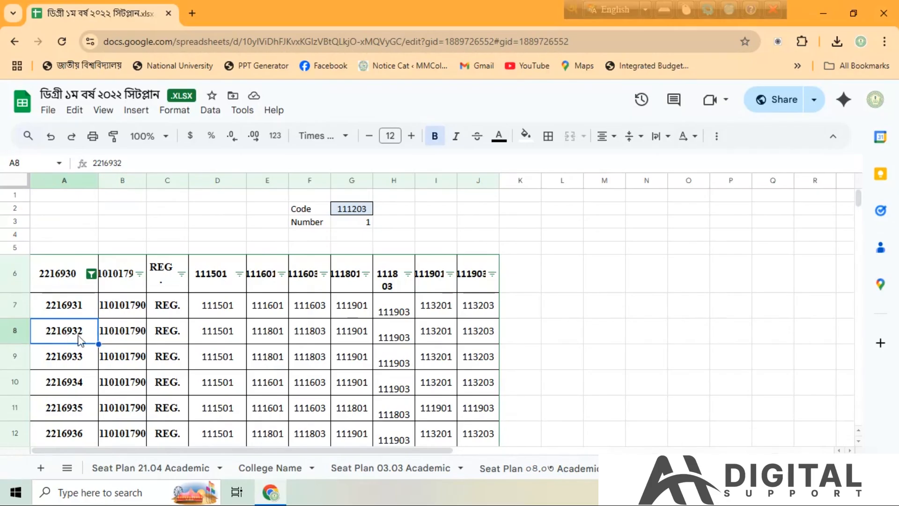
pyautogui.click(316, 337)
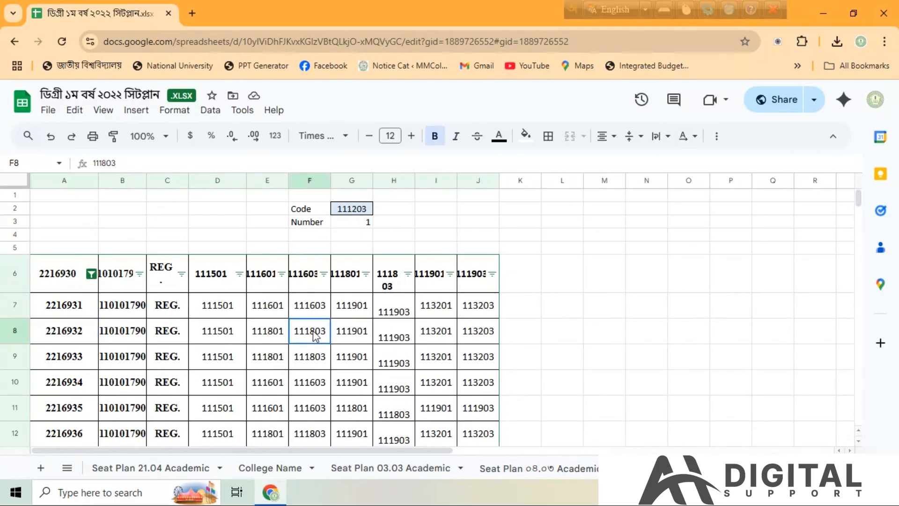
pyautogui.click(274, 339)
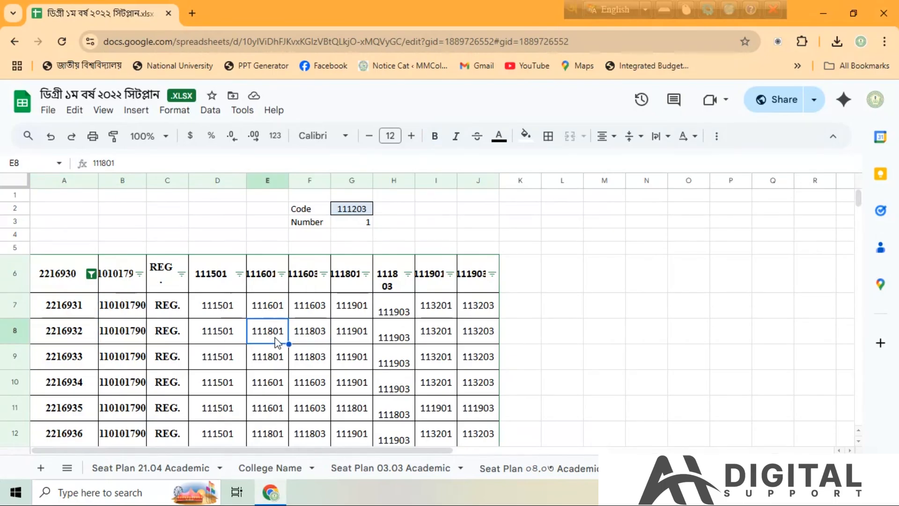
# Clear the ticked entries, including blanks, in column E's filter-by-values list
pyautogui.click(282, 275)
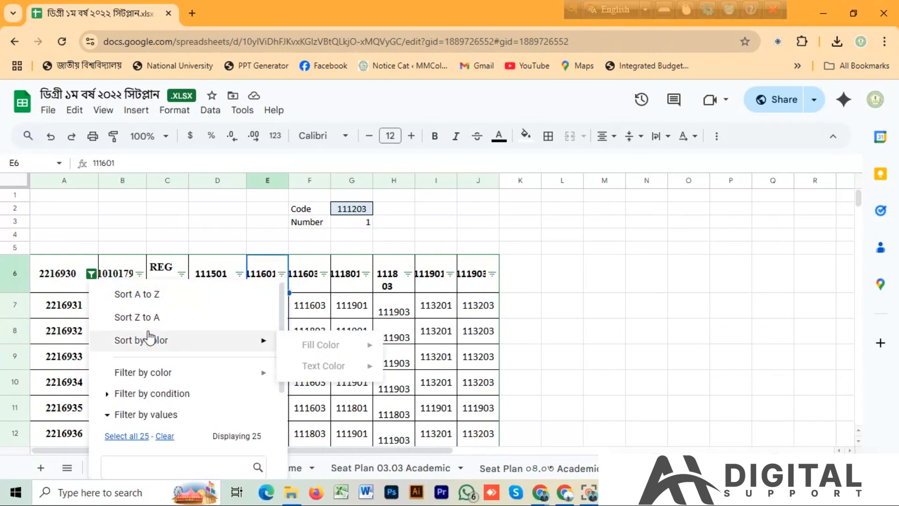
pyautogui.scroll(-3, 180, 374)
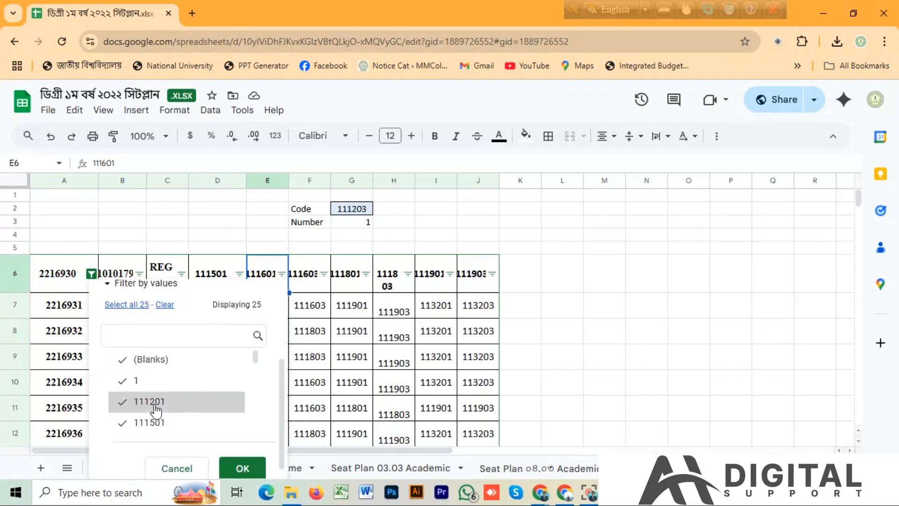
pyautogui.scroll(-2, 180, 377)
pyautogui.scroll(5, 196, 388)
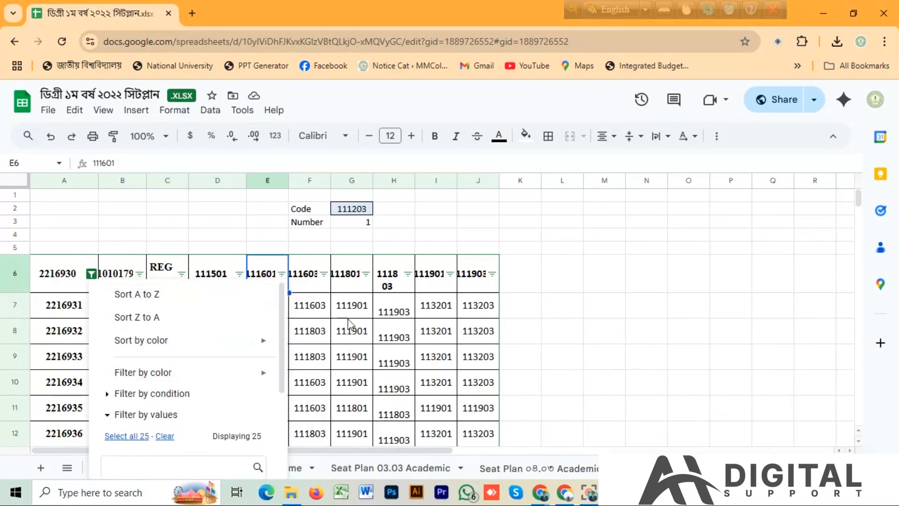
pyautogui.scroll(-3, 176, 360)
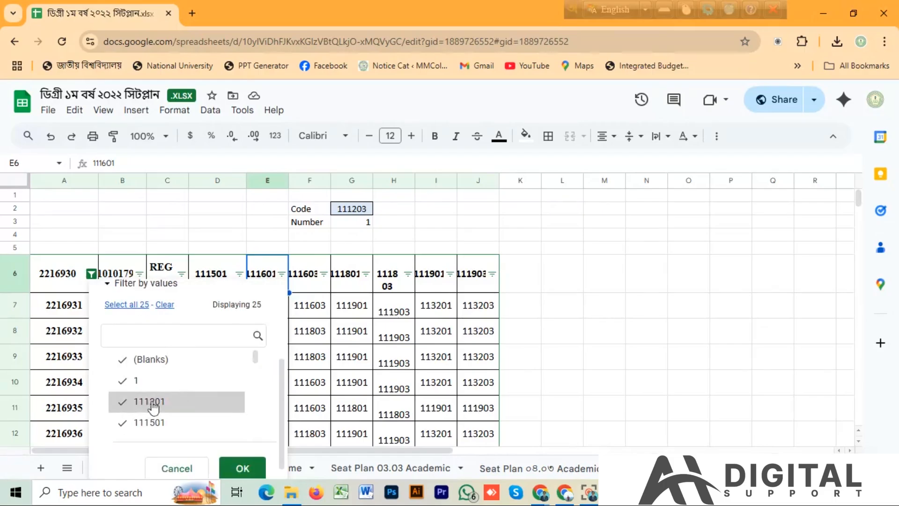
pyautogui.click(125, 359)
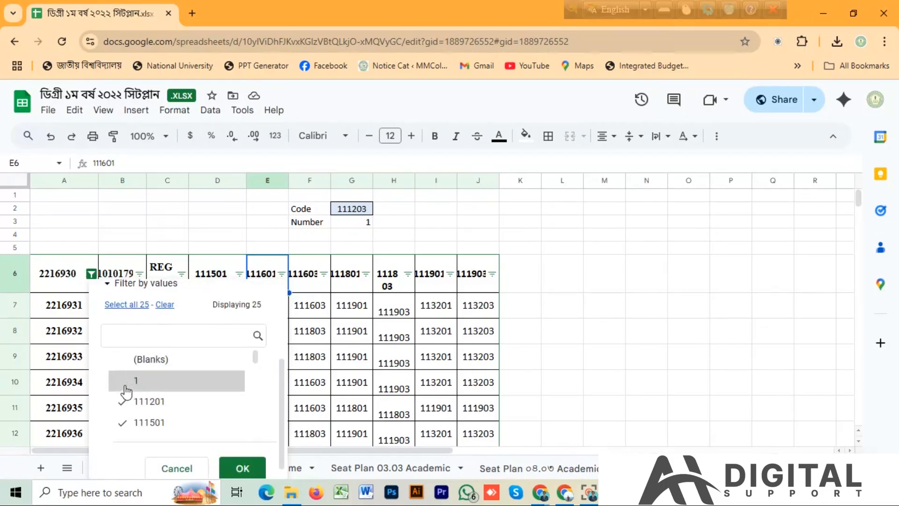
pyautogui.scroll(-3, 128, 384)
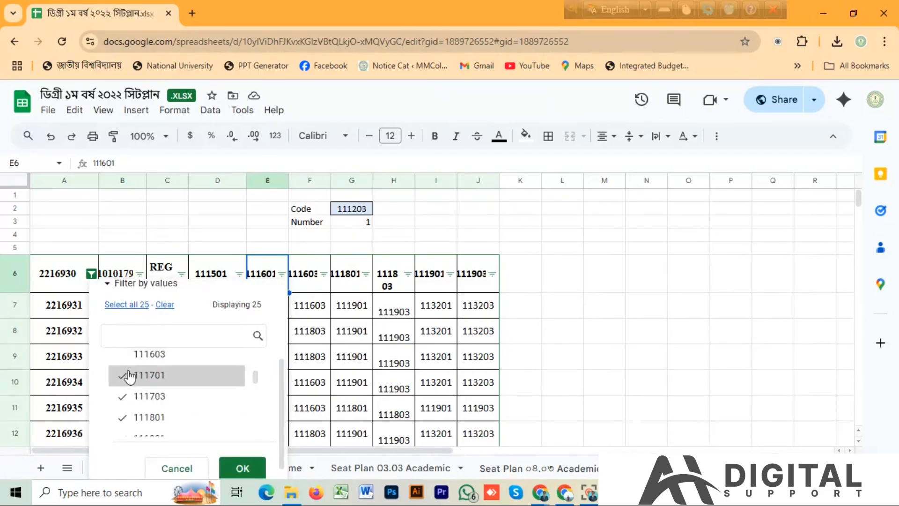
pyautogui.click(124, 399)
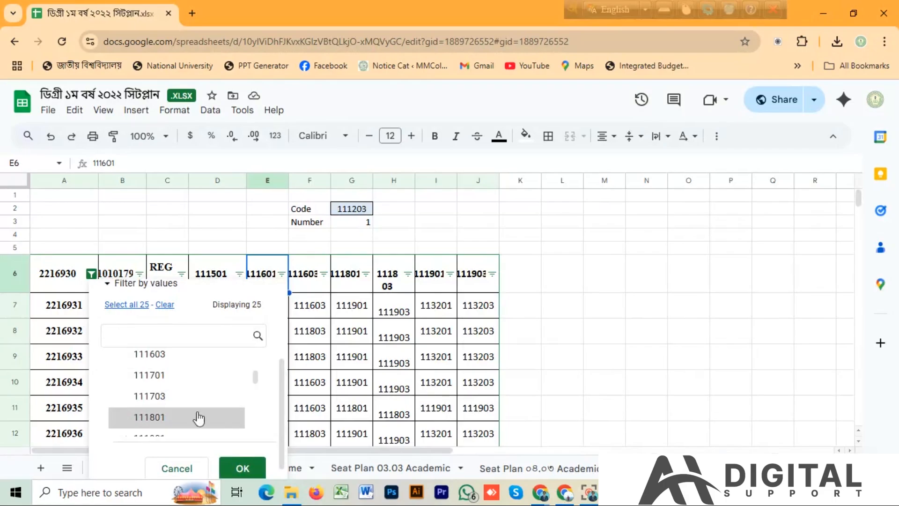
pyautogui.scroll(-1, 199, 412)
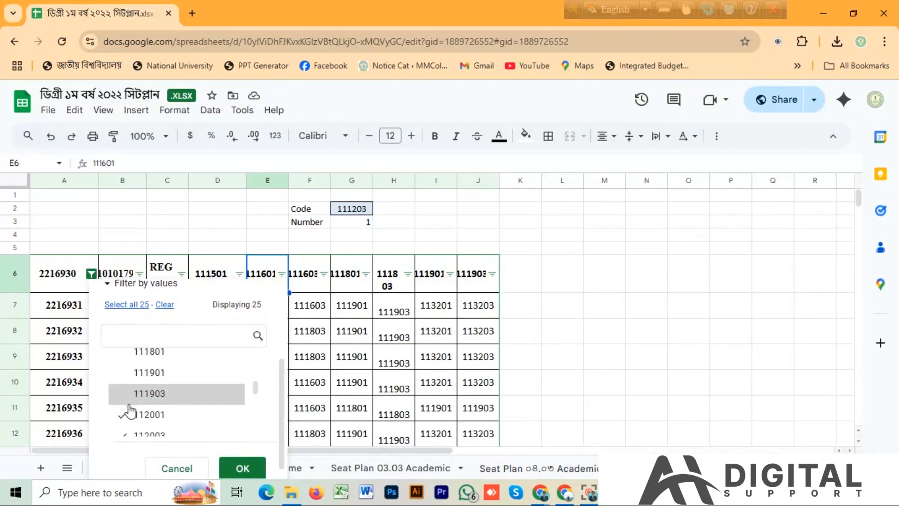
pyautogui.scroll(-3, 140, 399)
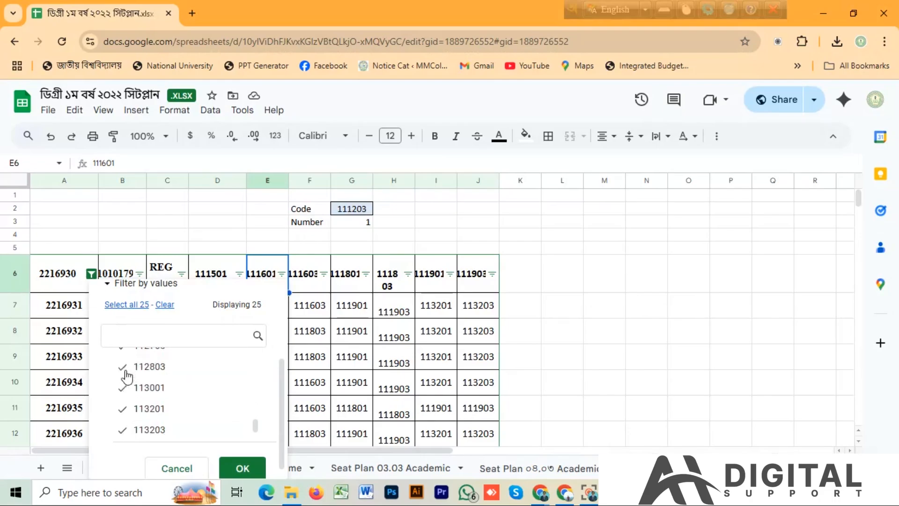
pyautogui.scroll(-1, 127, 429)
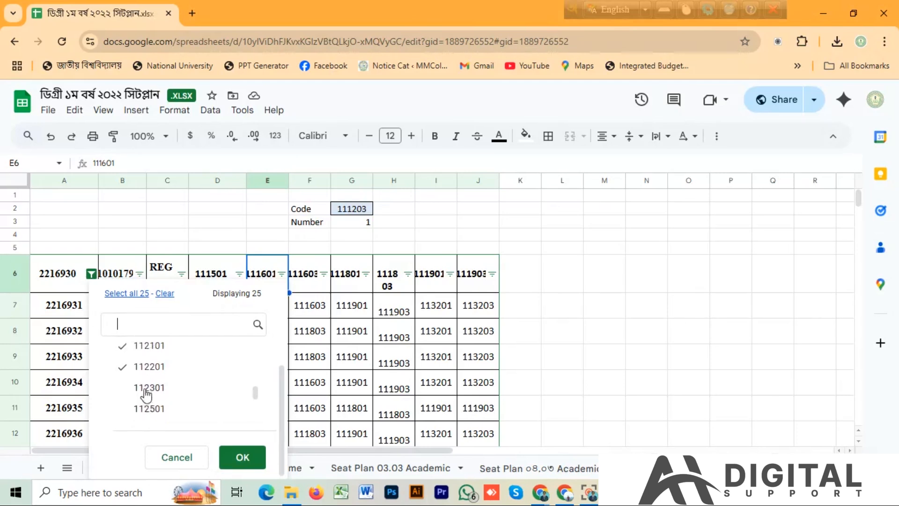
pyautogui.scroll(1, 130, 407)
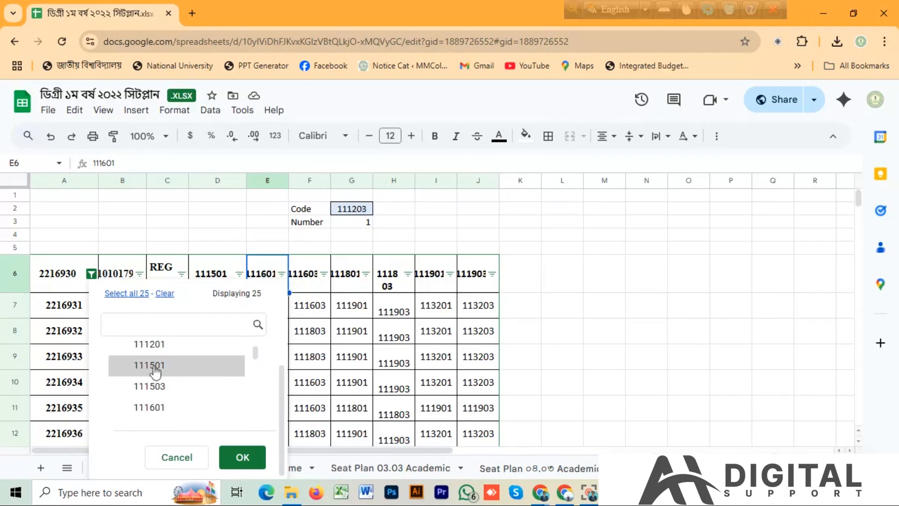
# Select only the value 111701 in column E's filter and apply it
pyautogui.scroll(3, 189, 372)
pyautogui.scroll(-5, 201, 372)
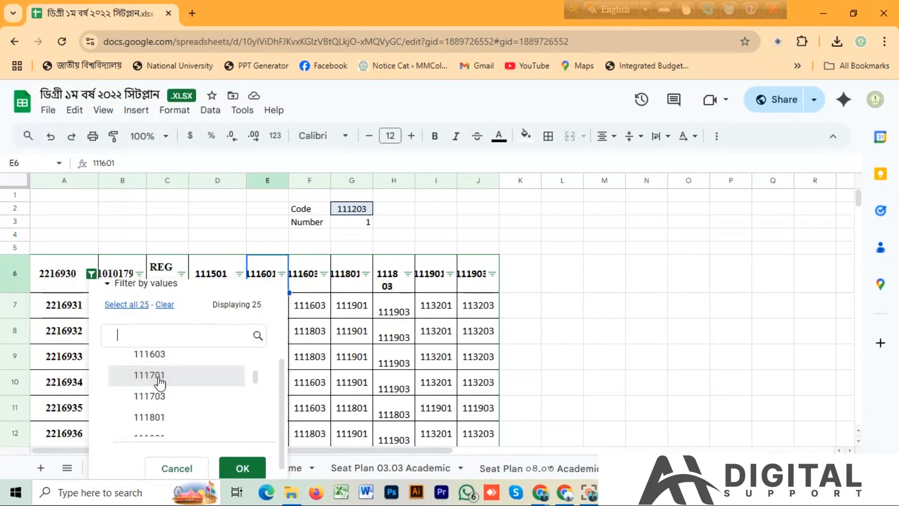
pyautogui.click(161, 380)
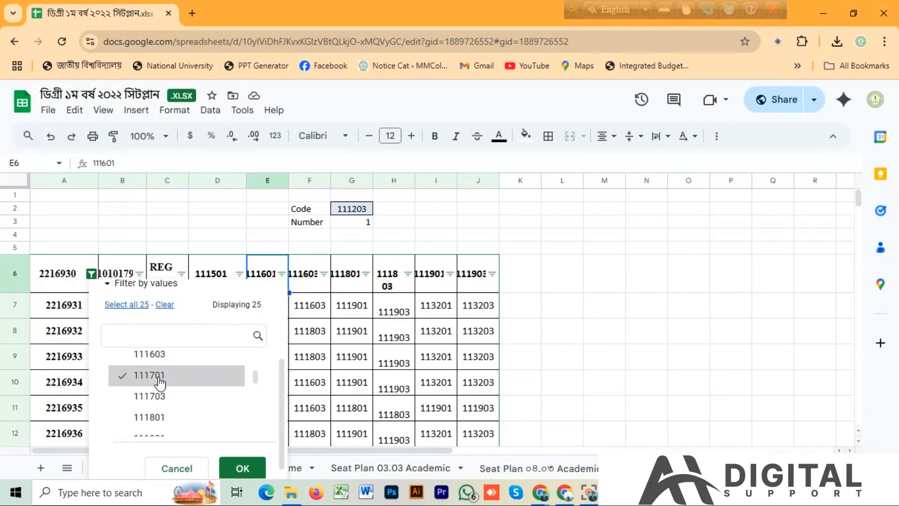
pyautogui.click(242, 468)
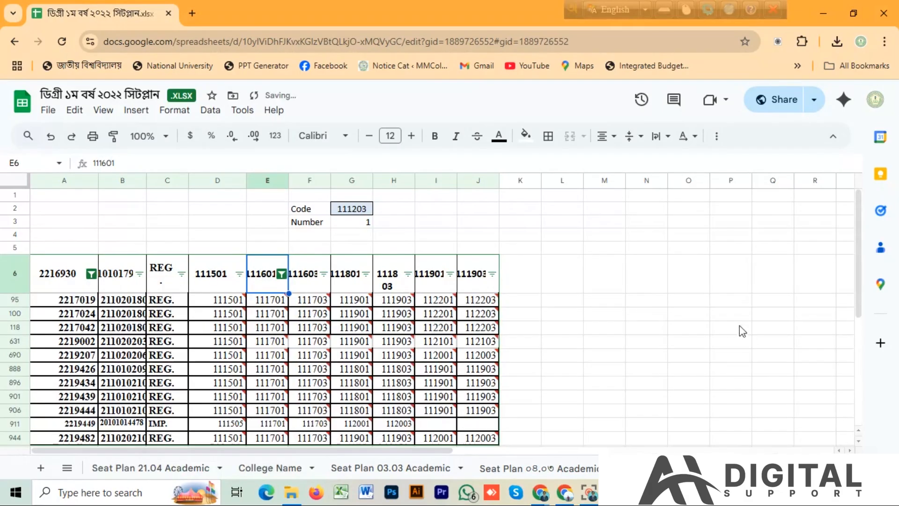
# Check the filtered rows and reapply column E's value filter with only 111701 selected
pyautogui.scroll(-2, 353, 293)
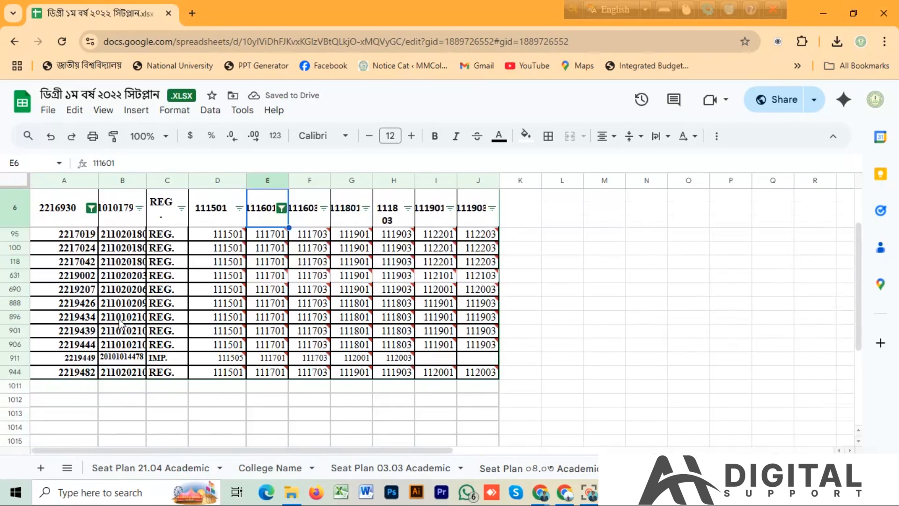
pyautogui.scroll(2, 121, 323)
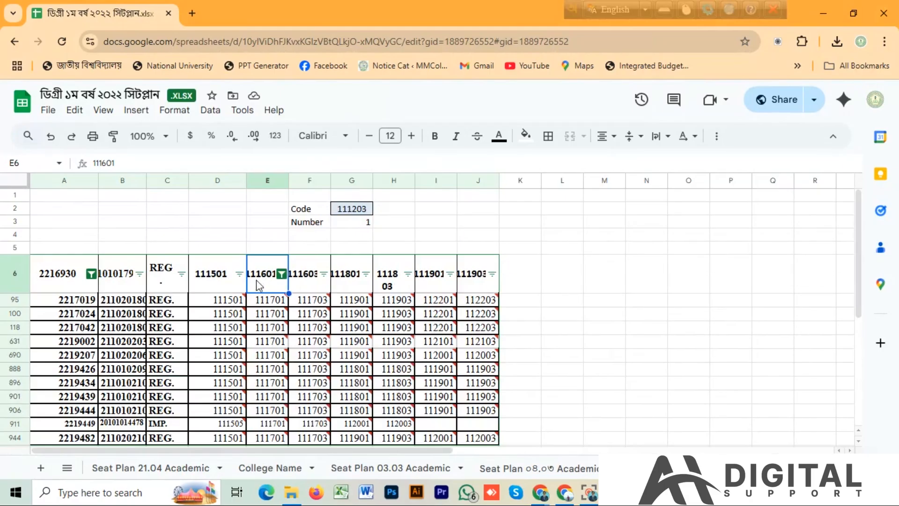
pyautogui.click(280, 275)
pyautogui.scroll(-3, 160, 402)
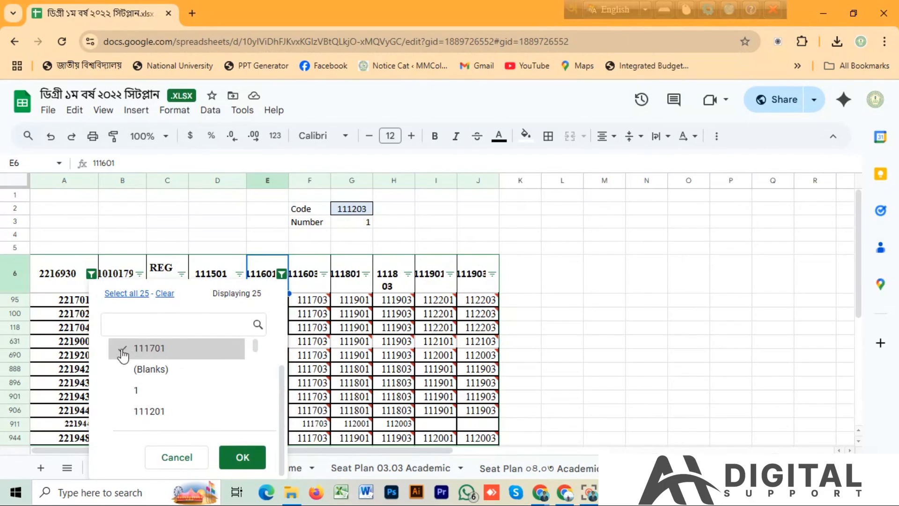
pyautogui.click(242, 456)
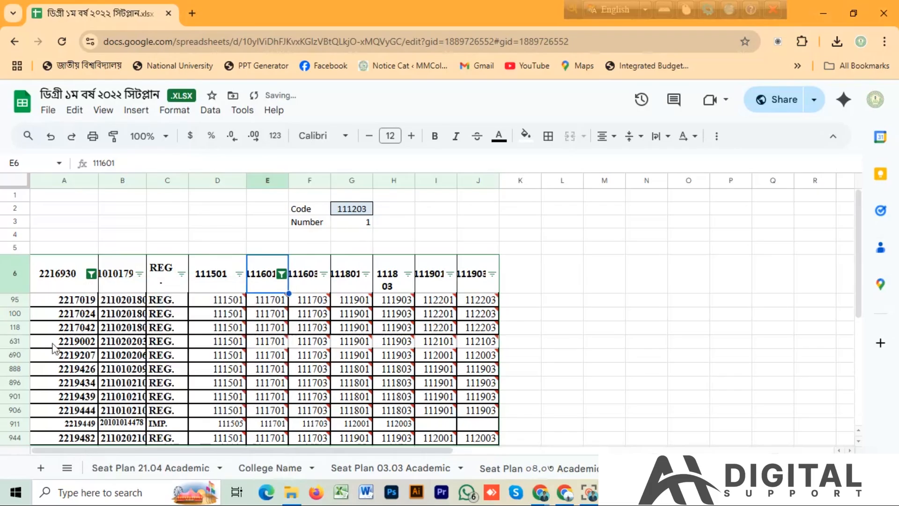
# Copy the filtered cells A95:B944 and paste them starting at M1012
pyautogui.moveTo(60, 302); pyautogui.dragTo(127, 320)
pyautogui.hotkey('ctrl', 'c')
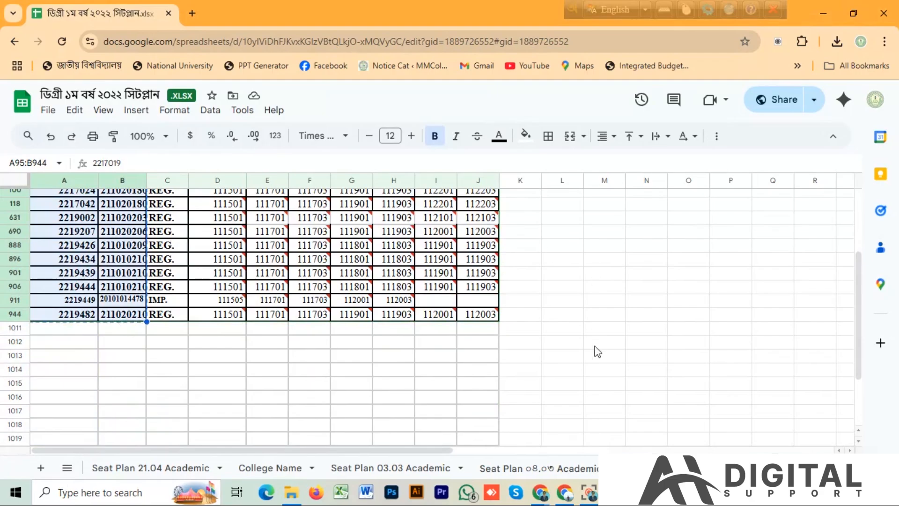
pyautogui.click(615, 351)
pyautogui.hotkey('ctrl', 'v')
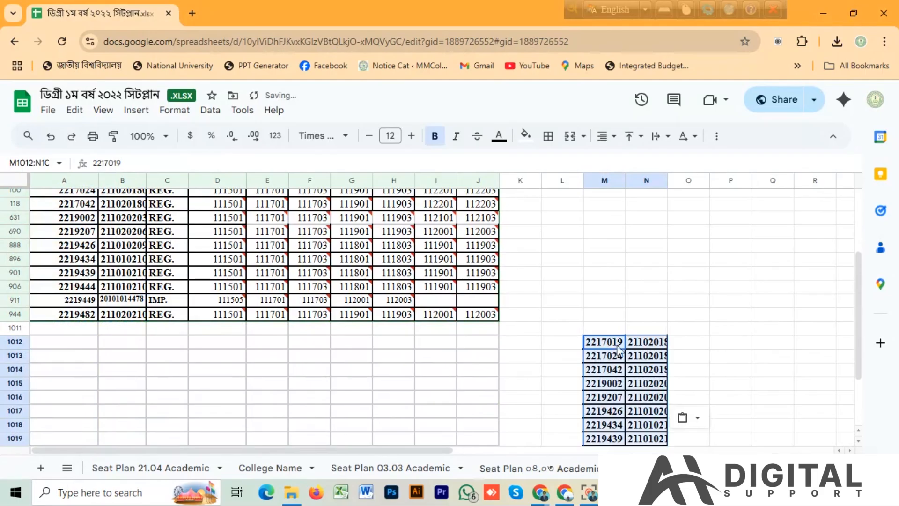
# Change column E's value filter to show only 111201 instead of 111701
pyautogui.scroll(2, 316, 293)
pyautogui.moveTo(317, 296)
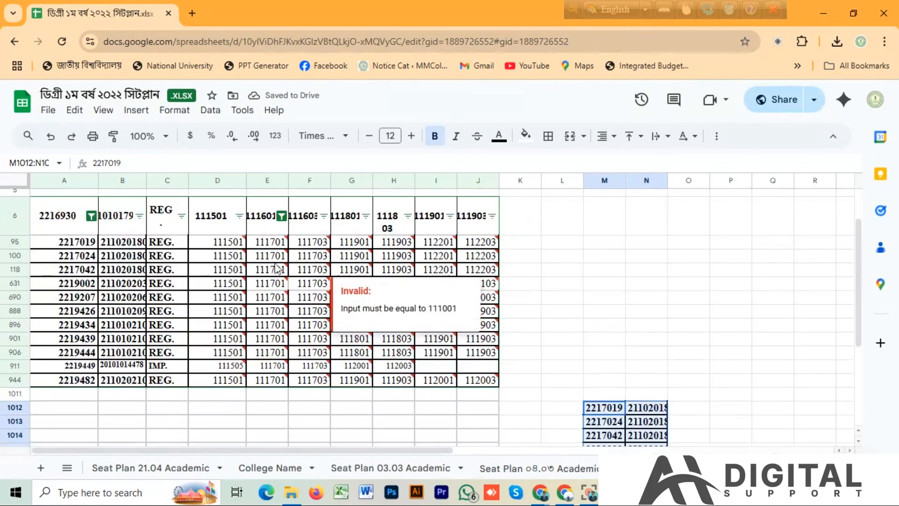
pyautogui.click(281, 216)
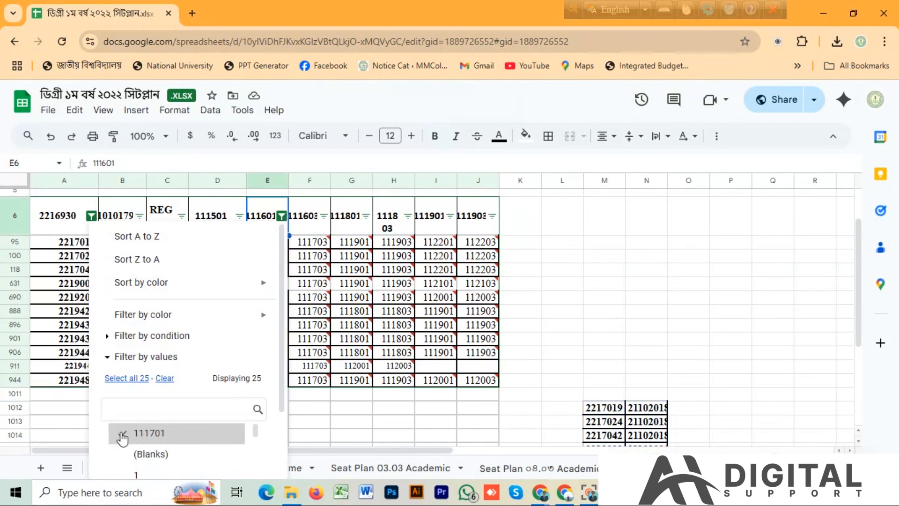
pyautogui.scroll(-2, 190, 425)
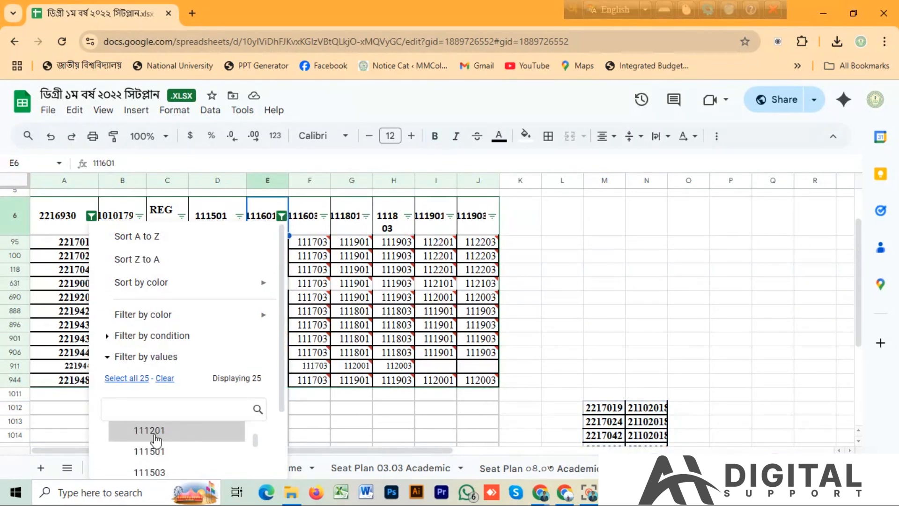
pyautogui.click(151, 436)
pyautogui.scroll(-5, 251, 411)
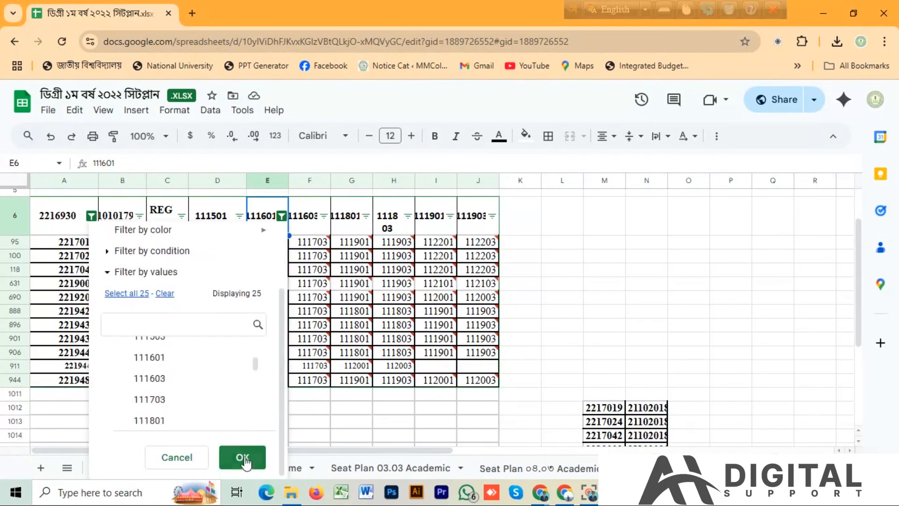
pyautogui.click(243, 458)
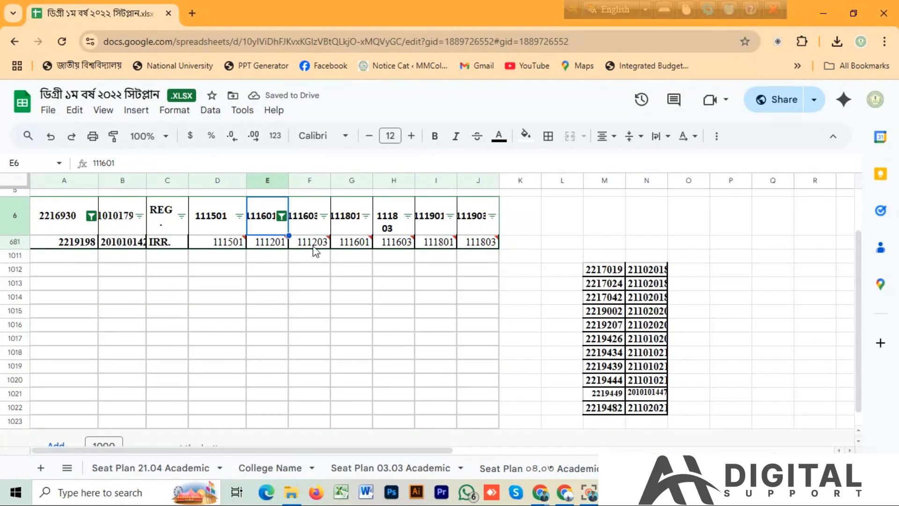
pyautogui.moveTo(318, 247)
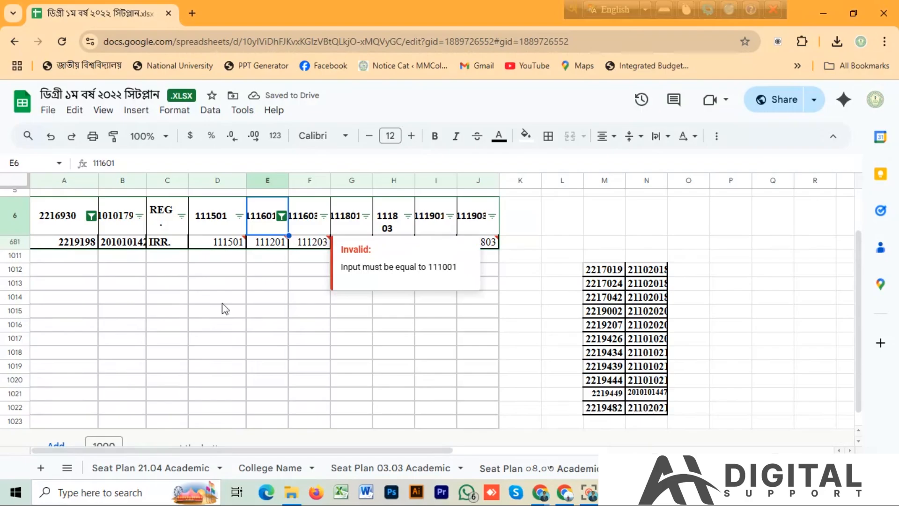
pyautogui.click(191, 367)
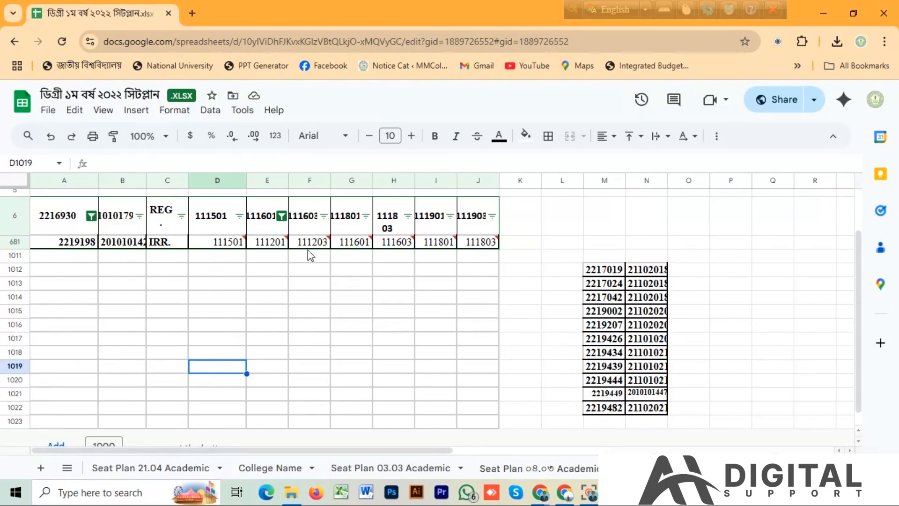
# Switch back to the browser window with the গুগুল সীট পার্ট - ৬ spreadsheet
pyautogui.moveTo(278, 243)
pyautogui.moveTo(542, 493)
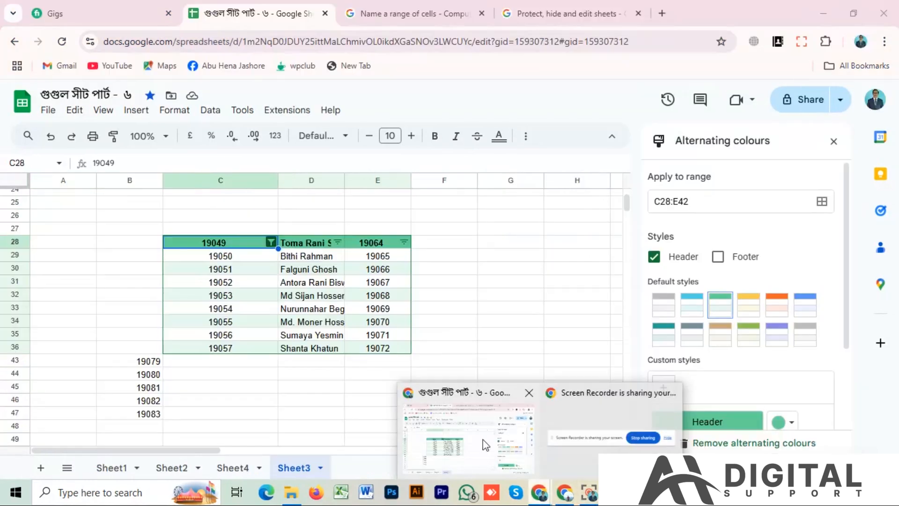
pyautogui.click(484, 443)
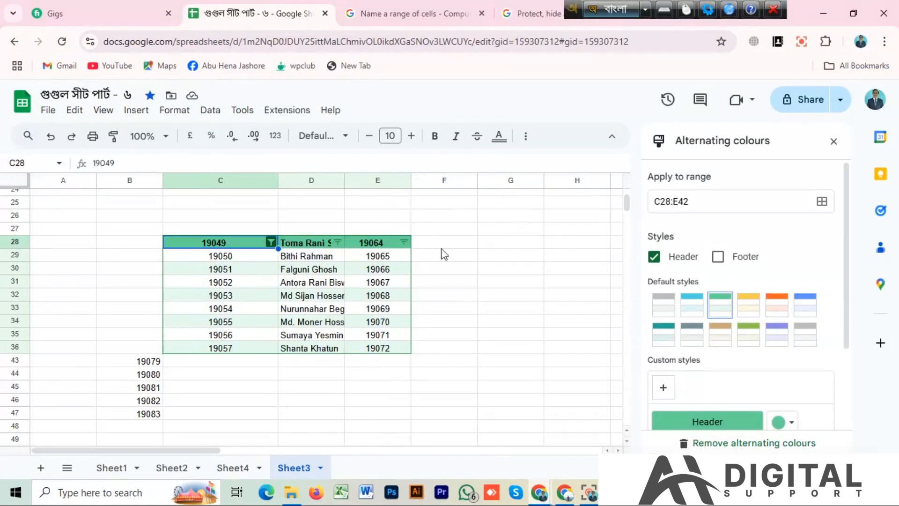
# Add a slicer for the table range C28:E42 on Sheet3 and look through its column choices
pyautogui.click(204, 112)
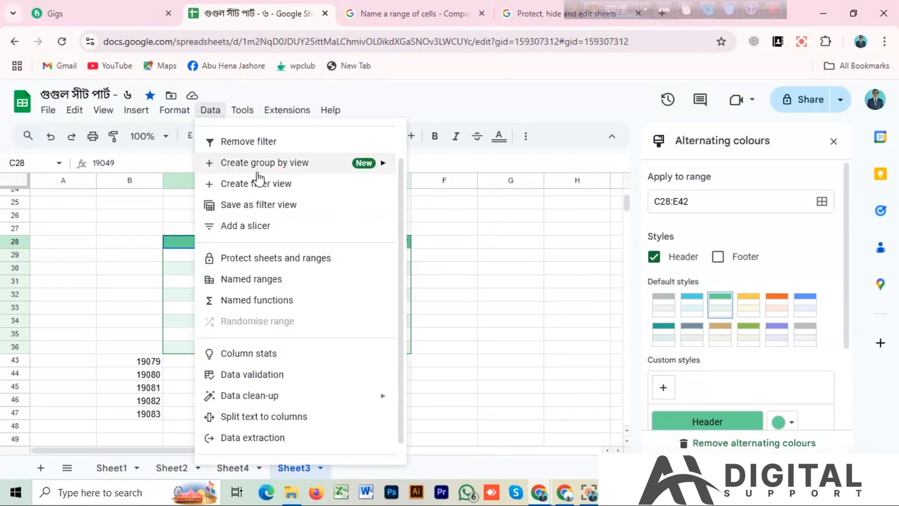
pyautogui.moveTo(259, 169)
pyautogui.moveTo(363, 174)
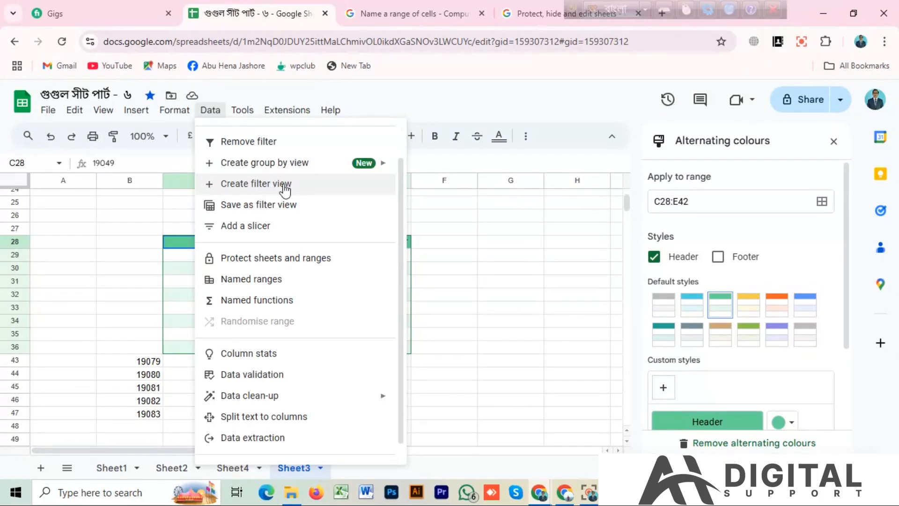
pyautogui.click(246, 227)
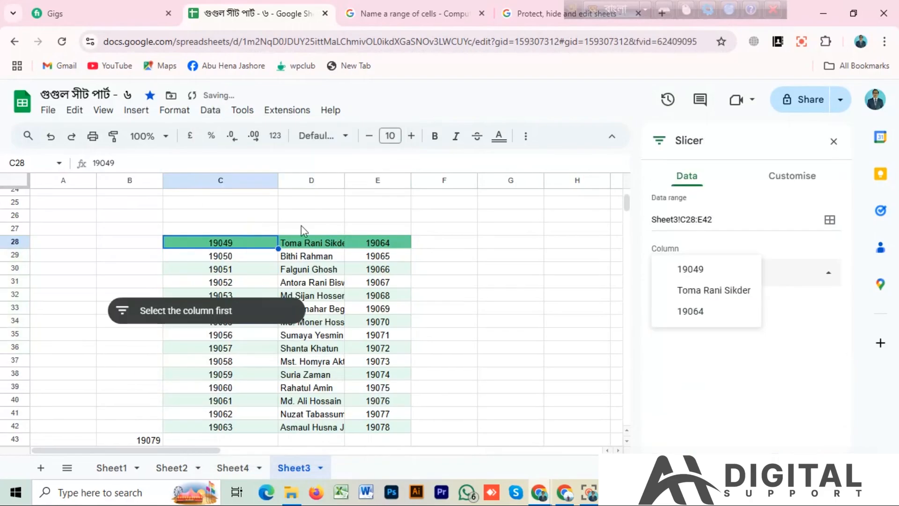
pyautogui.click(181, 312)
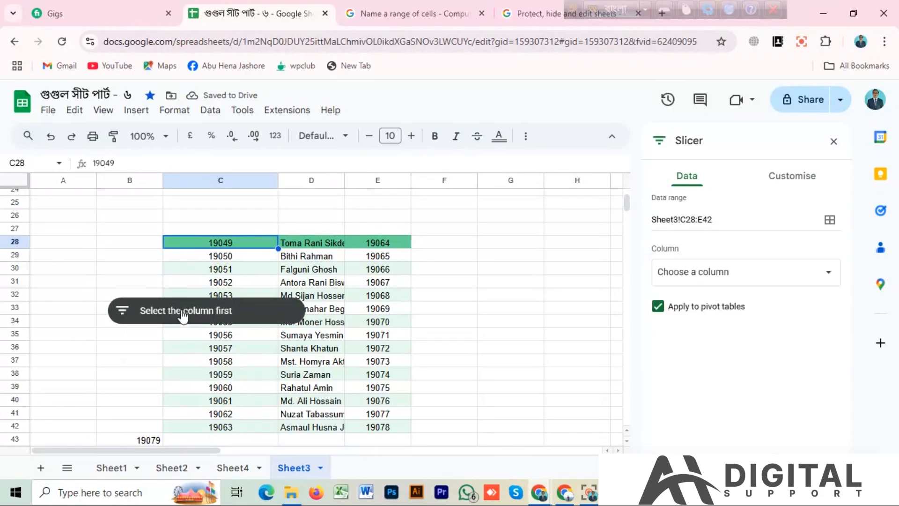
pyautogui.click(449, 286)
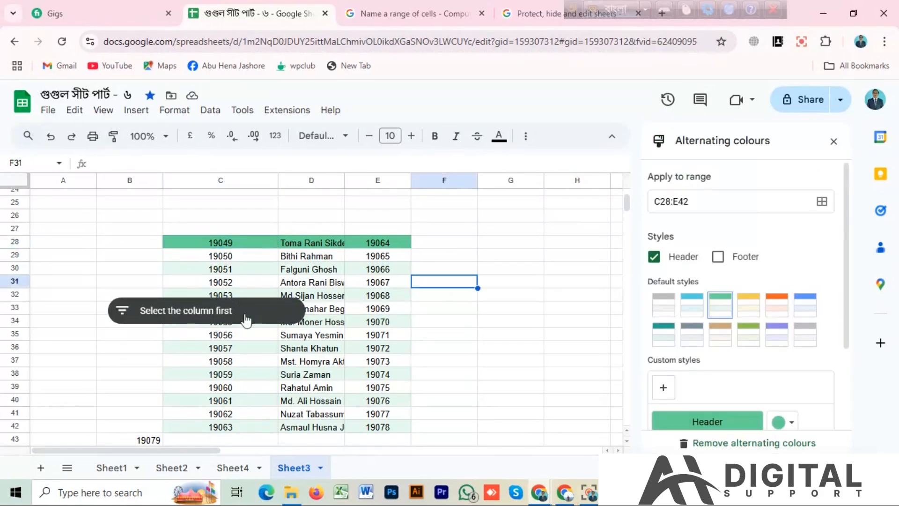
pyautogui.click(199, 318)
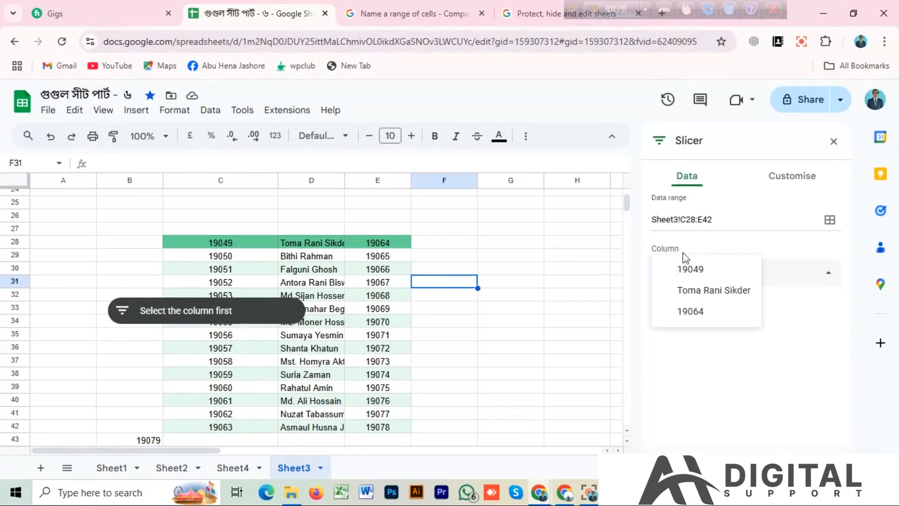
pyautogui.click(265, 313)
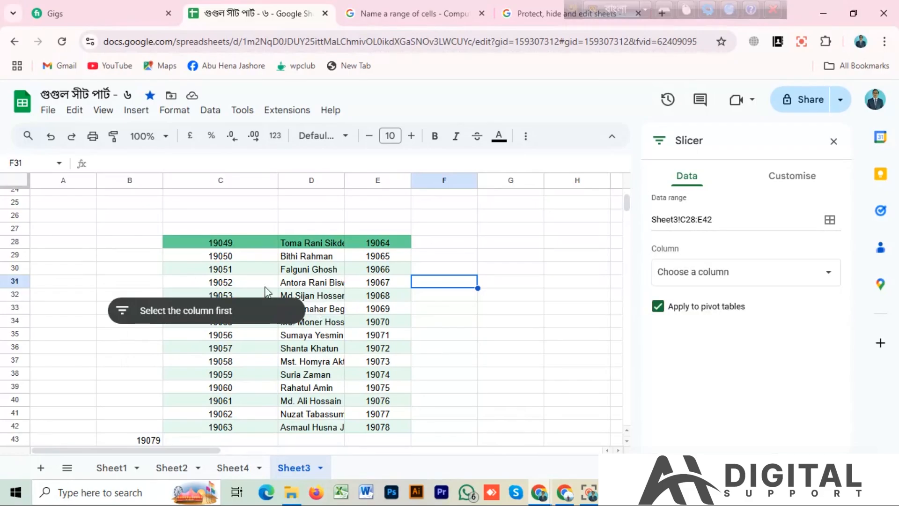
# Select cells C28:D42 and close the Alternating colours settings
pyautogui.moveTo(200, 243); pyautogui.dragTo(333, 435)
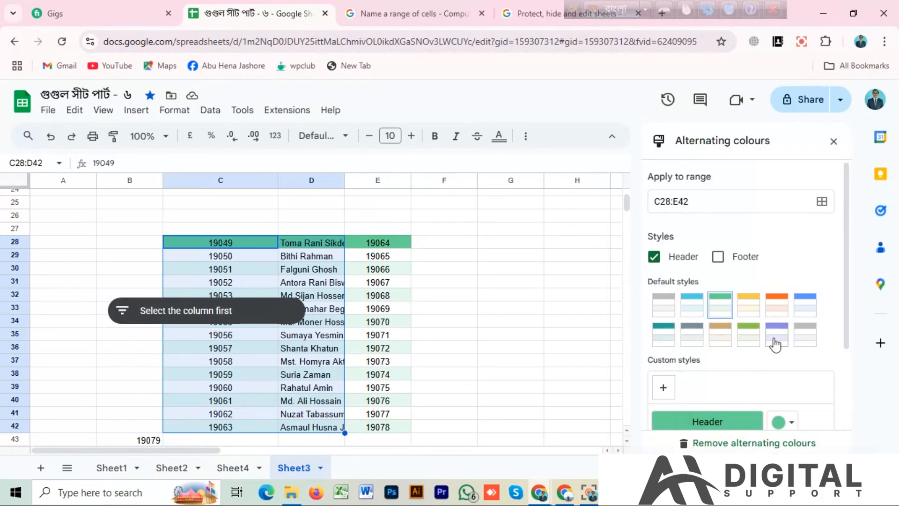
pyautogui.scroll(-2, 749, 349)
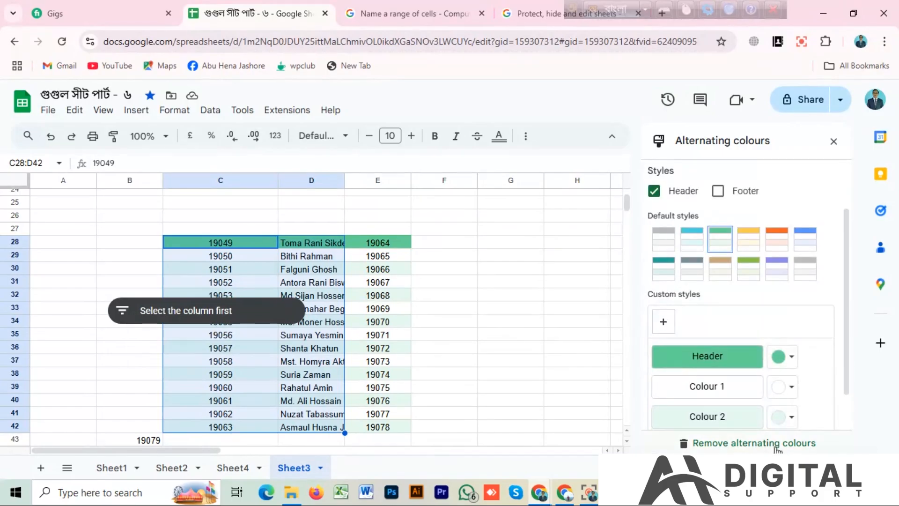
pyautogui.scroll(2, 780, 363)
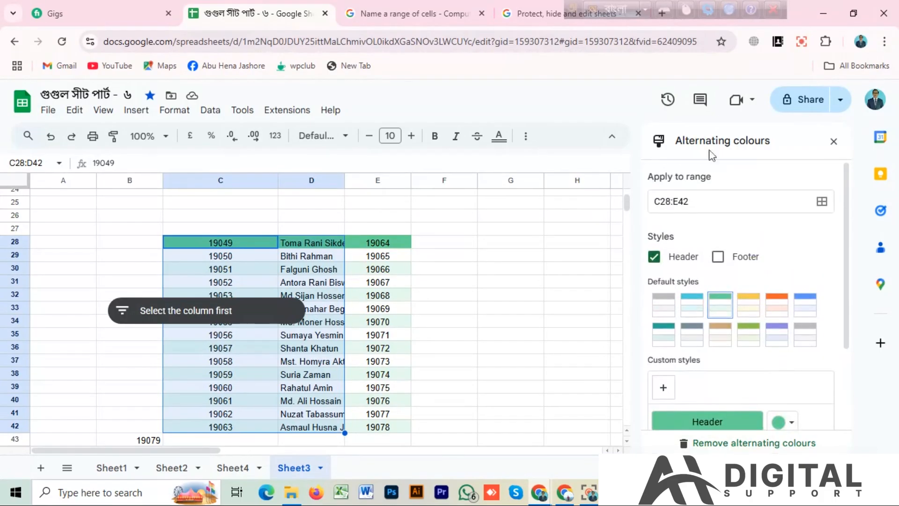
pyautogui.click(834, 141)
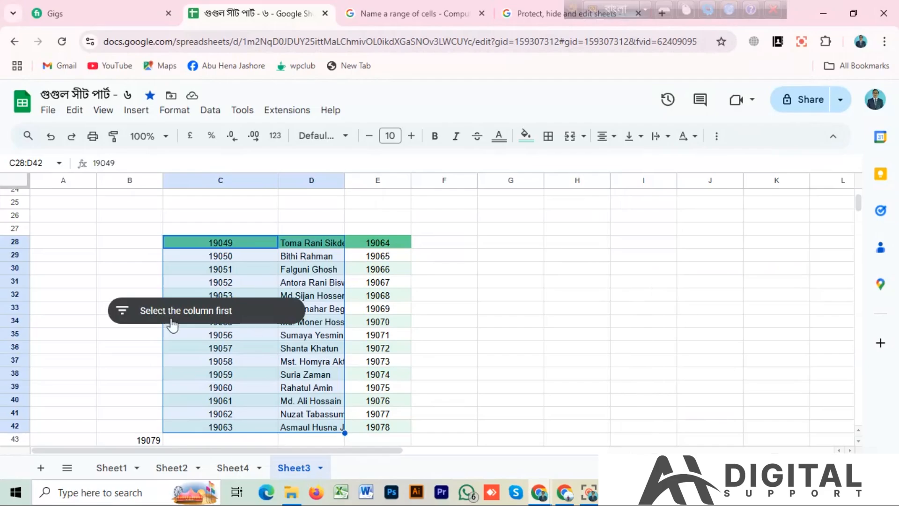
# Set the slicer's filter column to the names column, column D of the C28:E42 range
pyautogui.click(123, 316)
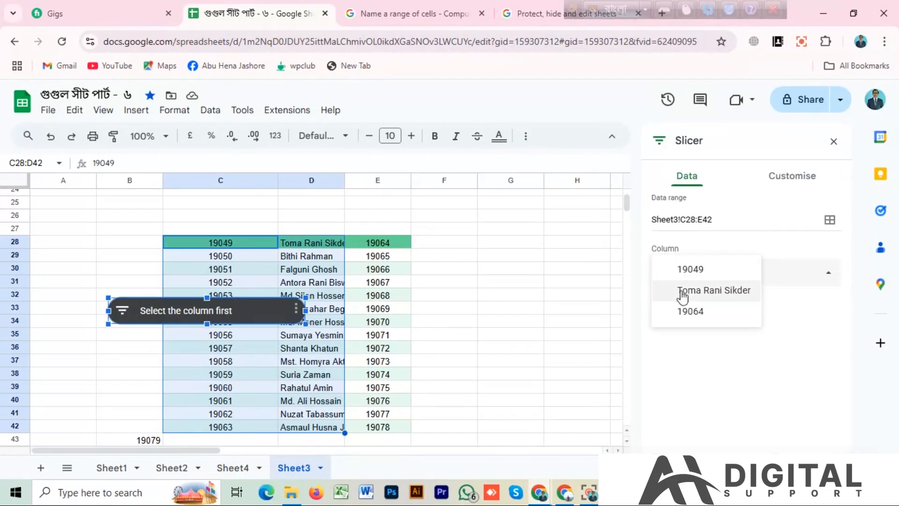
pyautogui.click(695, 220)
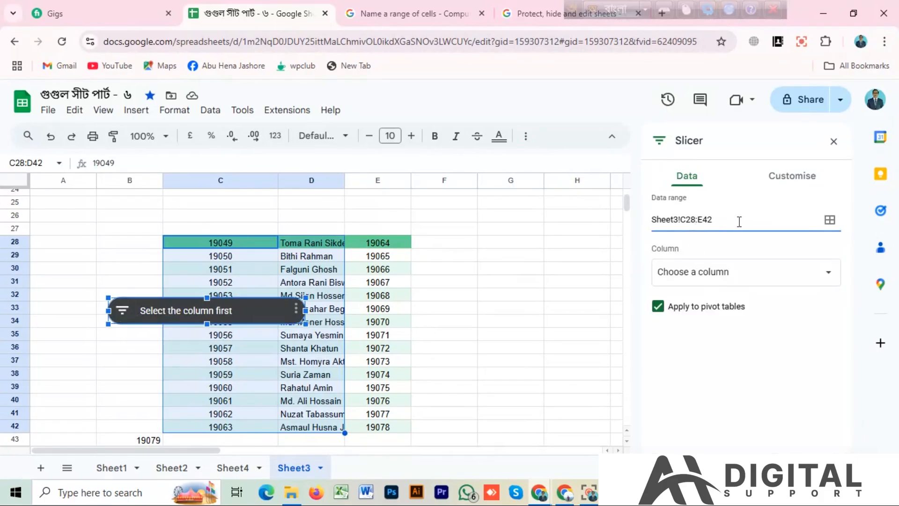
pyautogui.click(700, 276)
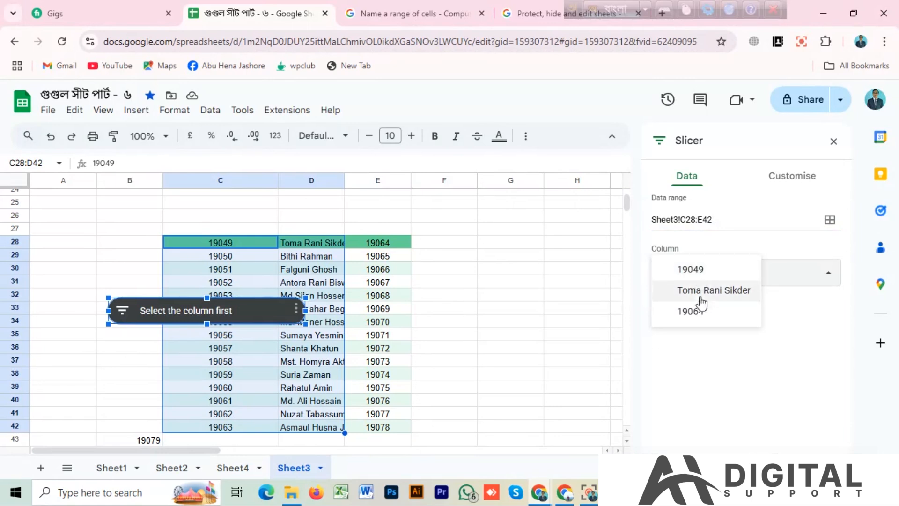
pyautogui.click(722, 291)
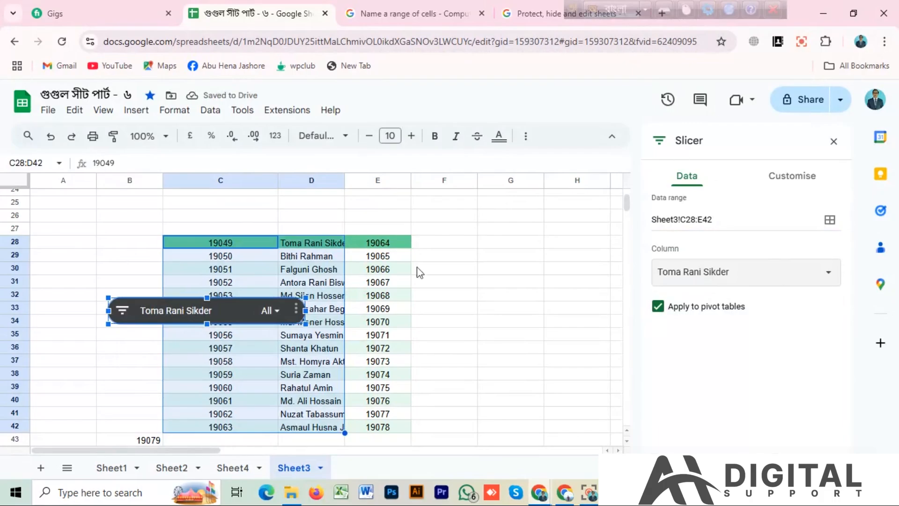
# Look through the slicer's filter values and move the slicer away from the table to around columns J to L, near row 26
pyautogui.click(270, 311)
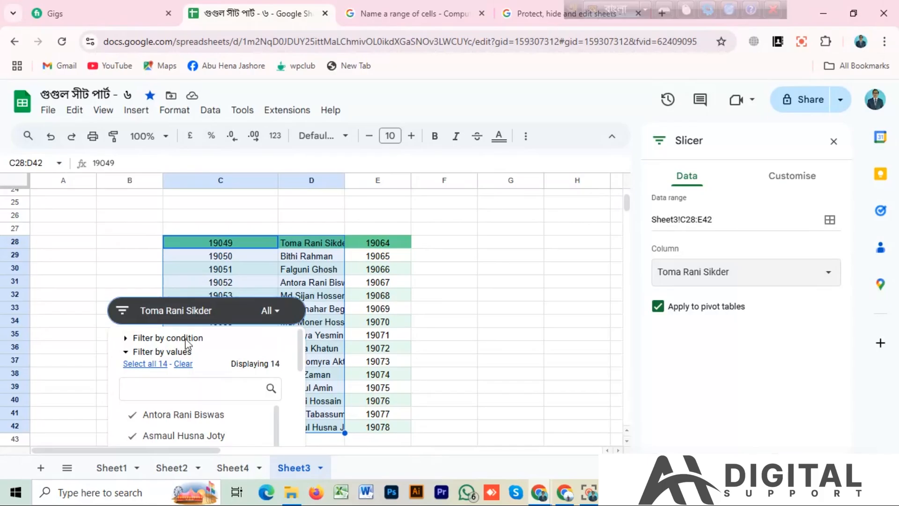
pyautogui.scroll(-5, 206, 392)
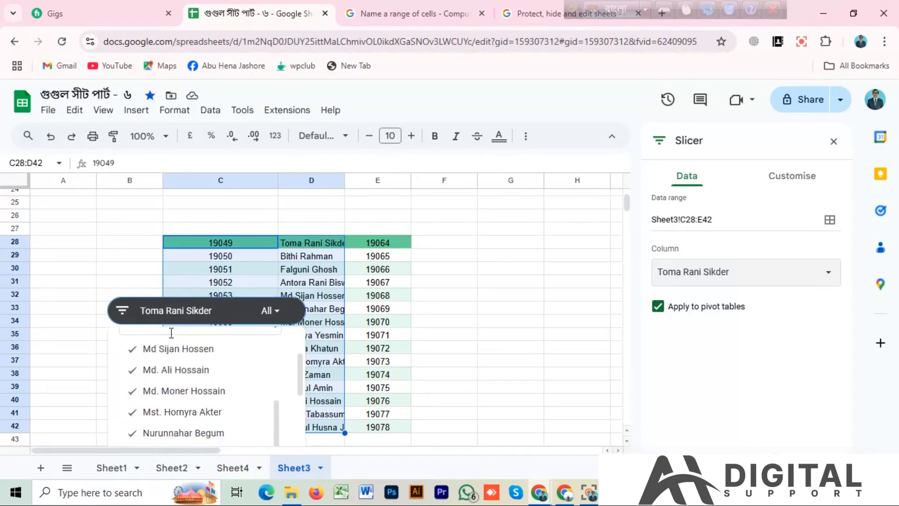
pyautogui.click(483, 319)
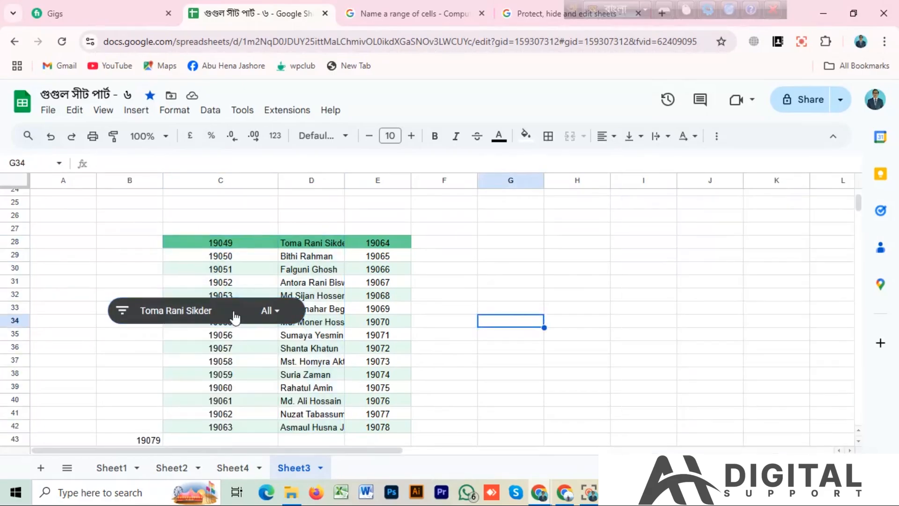
pyautogui.moveTo(235, 318); pyautogui.dragTo(825, 215)
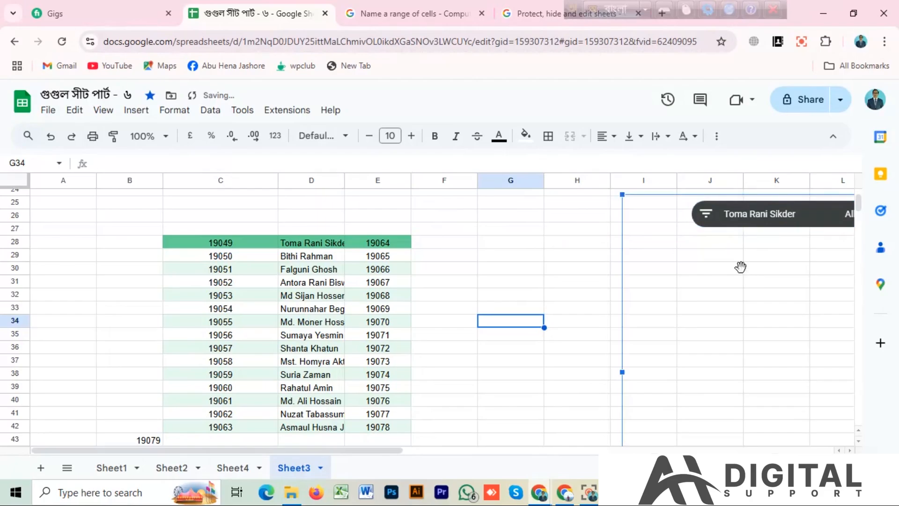
pyautogui.click(497, 268)
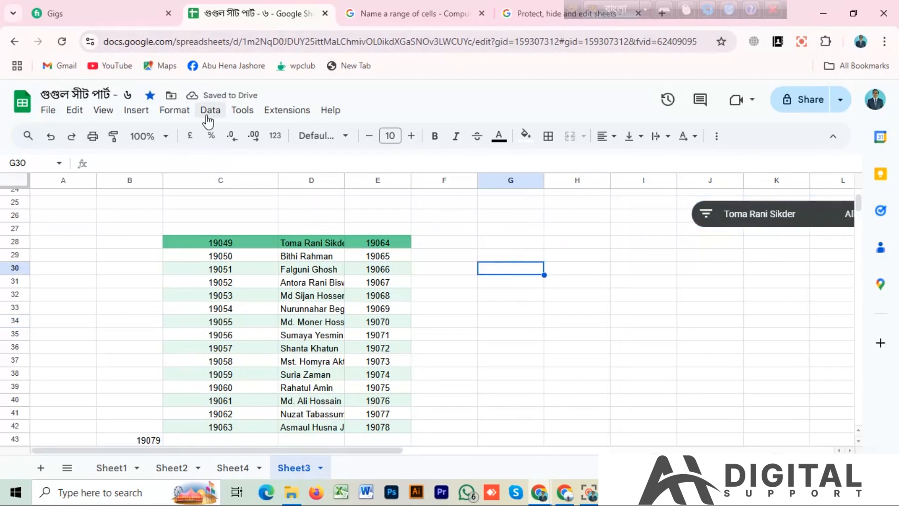
# Dismiss the Skype notification and start adding a new protected range on Sheet3
pyautogui.click(209, 111)
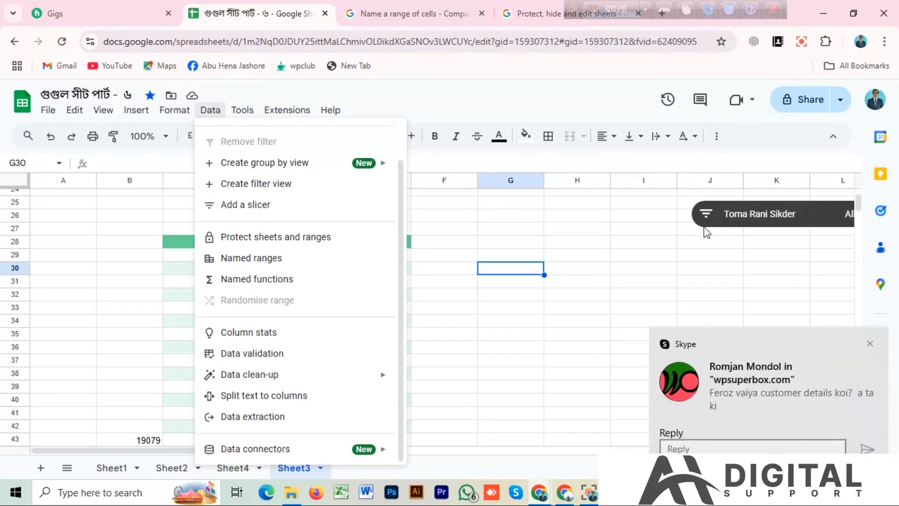
pyautogui.click(871, 344)
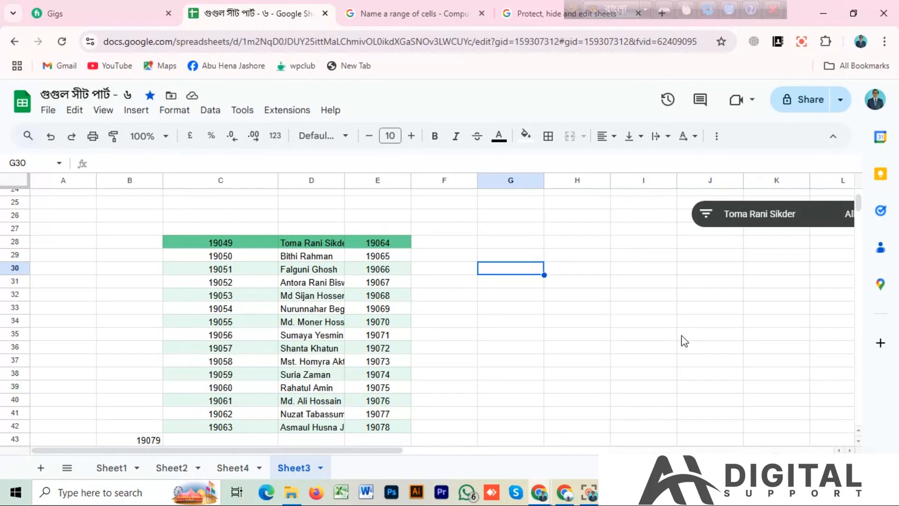
pyautogui.click(210, 111)
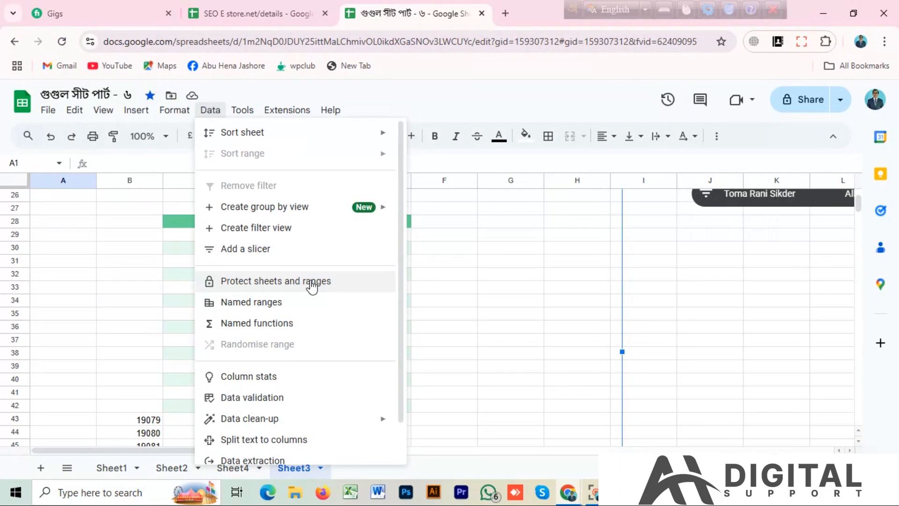
pyautogui.click(312, 284)
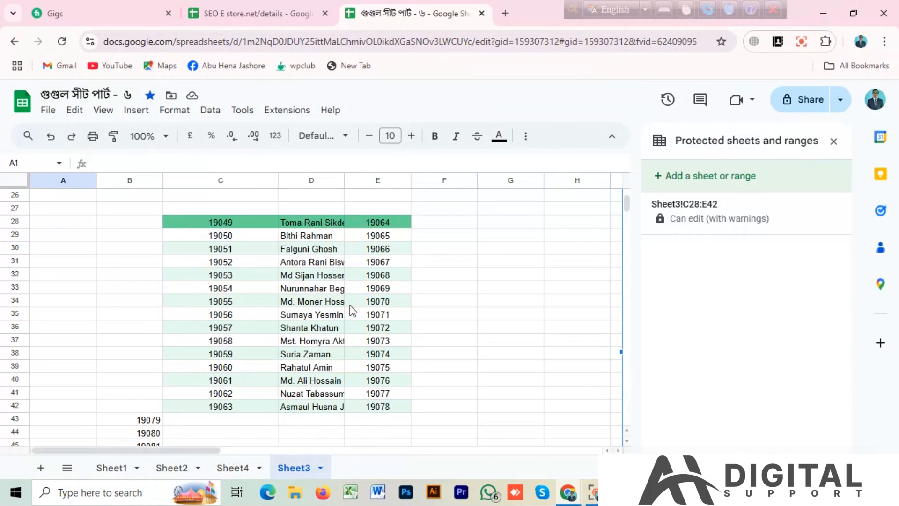
pyautogui.click(712, 180)
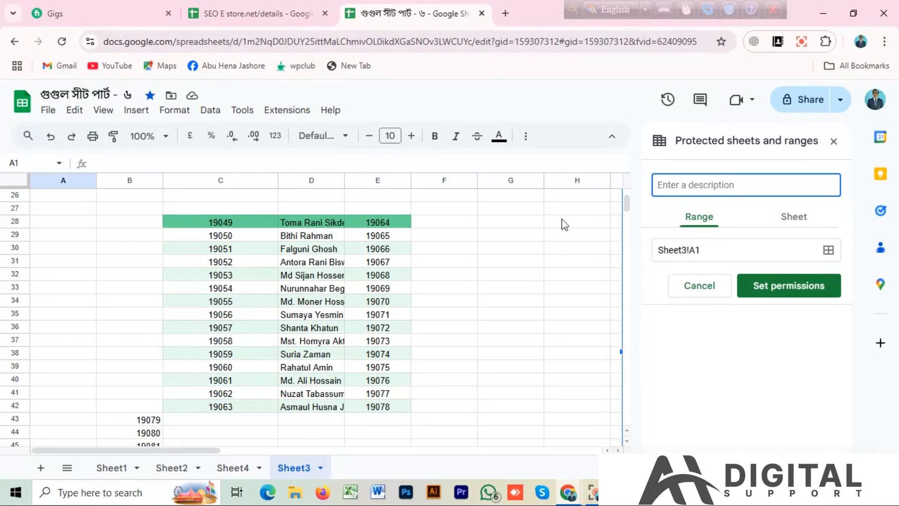
# Try to set the new protected range by selecting the table cells C28:E42 directly in the sheet
pyautogui.click(709, 252)
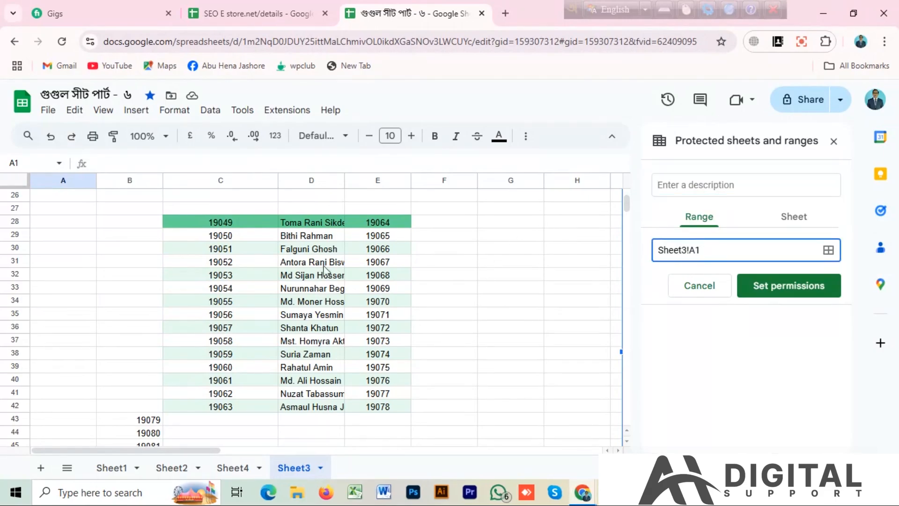
pyautogui.moveTo(195, 230); pyautogui.dragTo(398, 414)
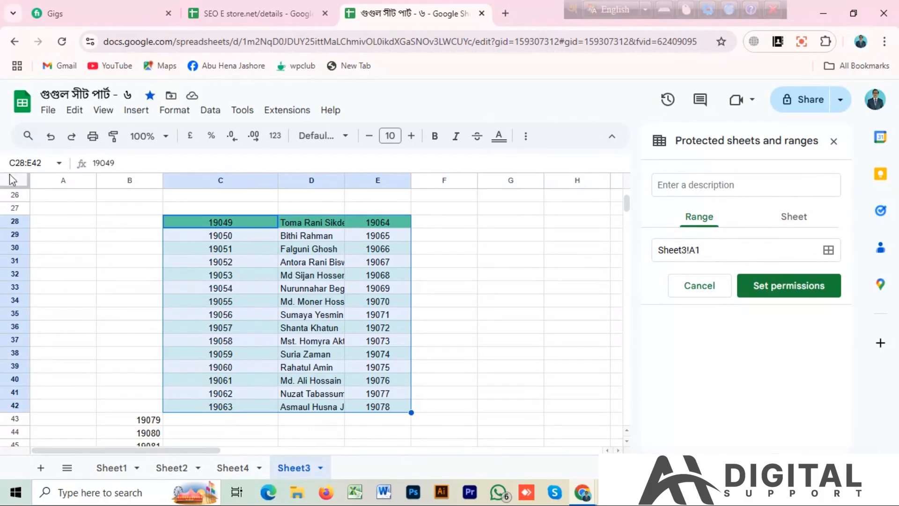
pyautogui.scroll(2, 571, 239)
pyautogui.scroll(4, 567, 233)
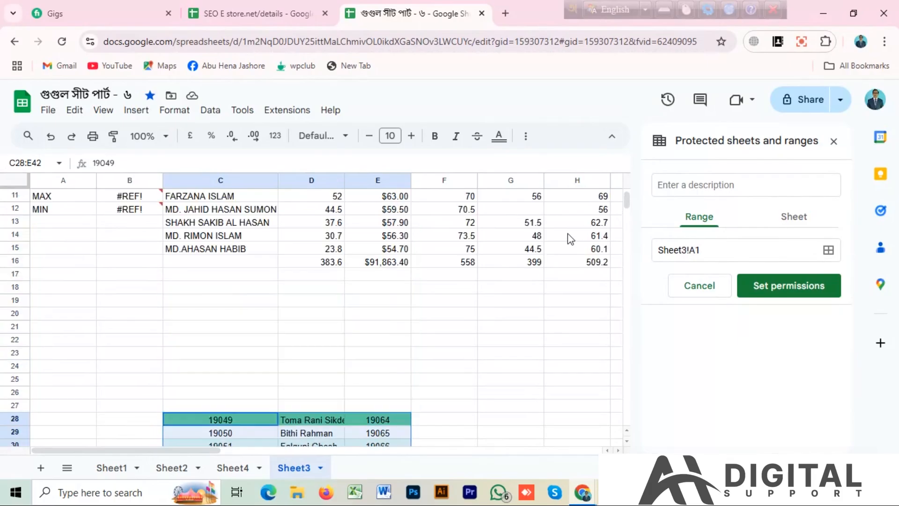
pyautogui.scroll(-6, 567, 237)
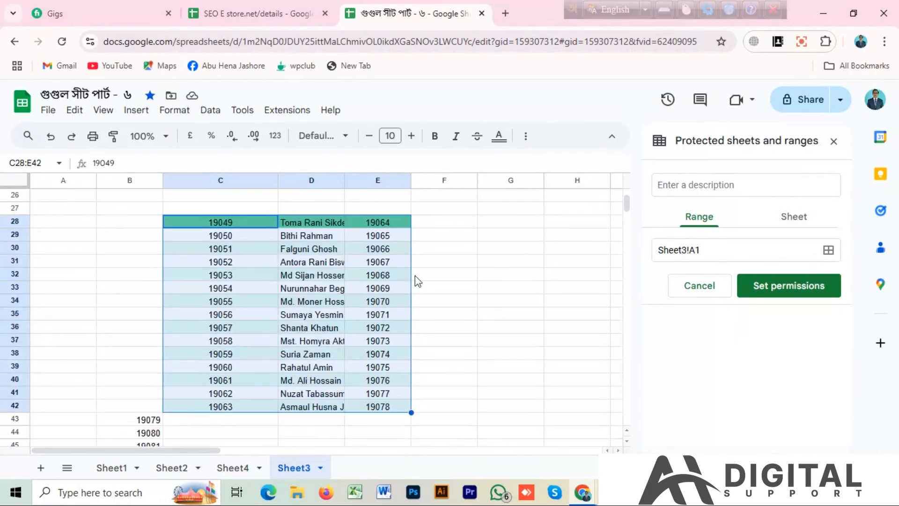
pyautogui.click(701, 251)
pyautogui.doubleClick(701, 250)
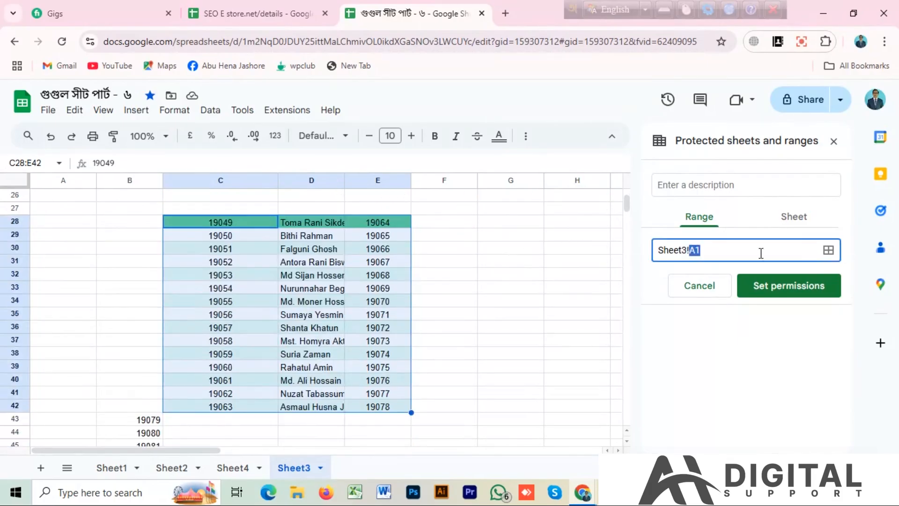
# Use the data range picker to set the protected range to Sheet3!C28:E42 and confirm the selection
pyautogui.click(829, 250)
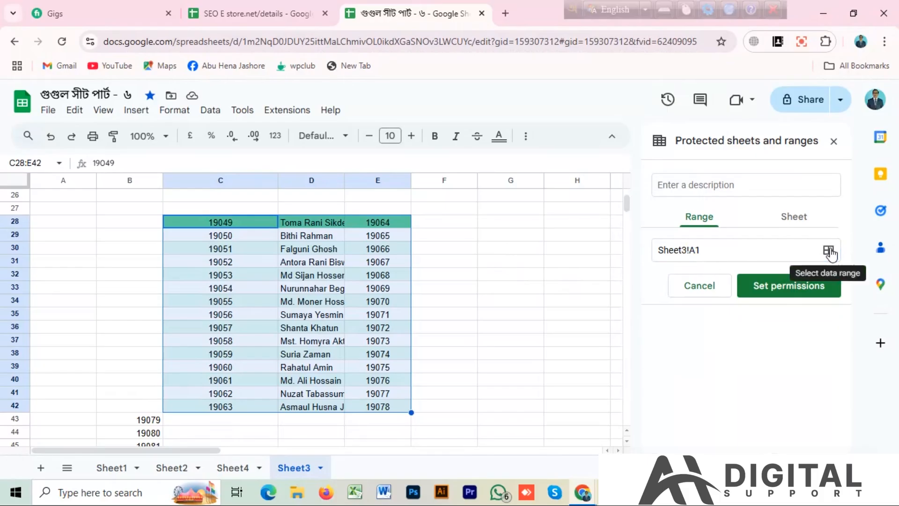
pyautogui.click(829, 252)
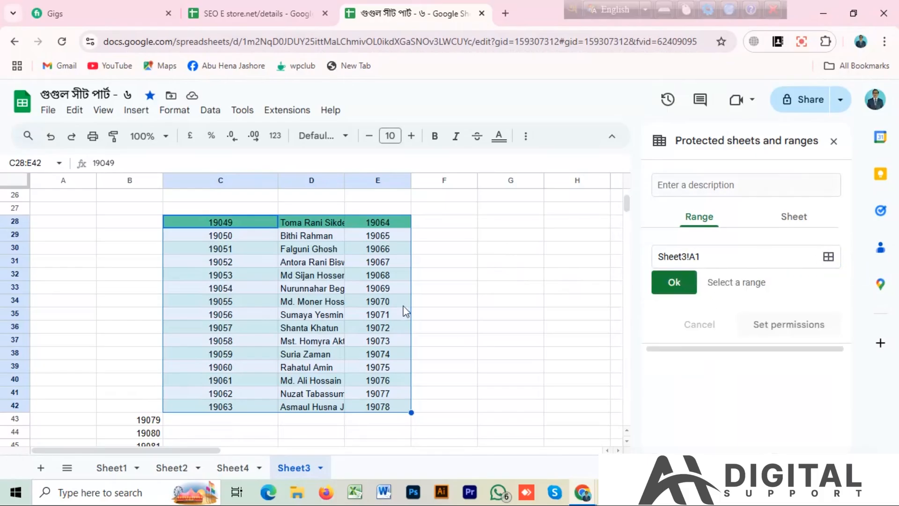
pyautogui.click(468, 291)
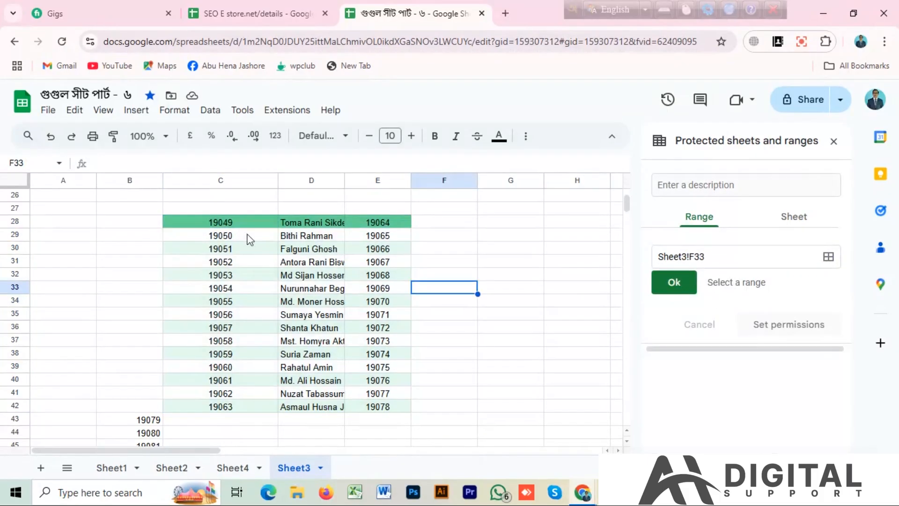
pyautogui.moveTo(249, 227); pyautogui.dragTo(407, 406)
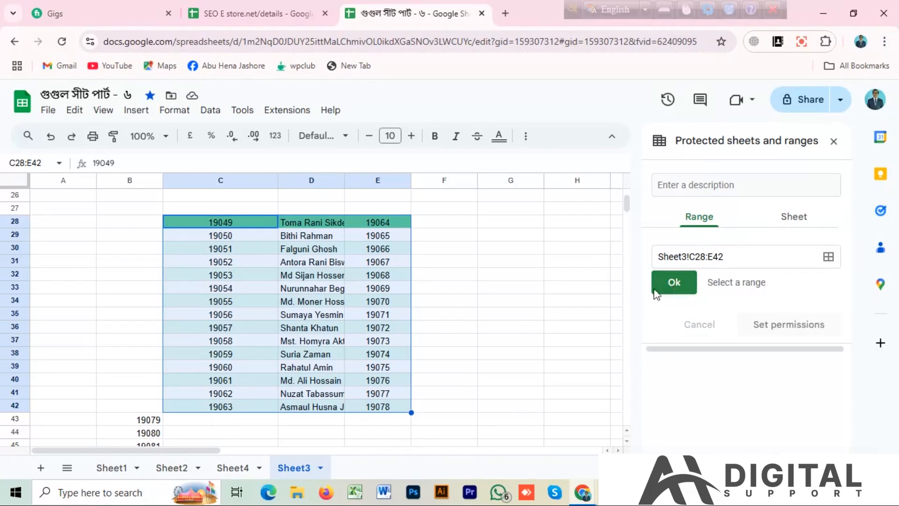
pyautogui.click(673, 285)
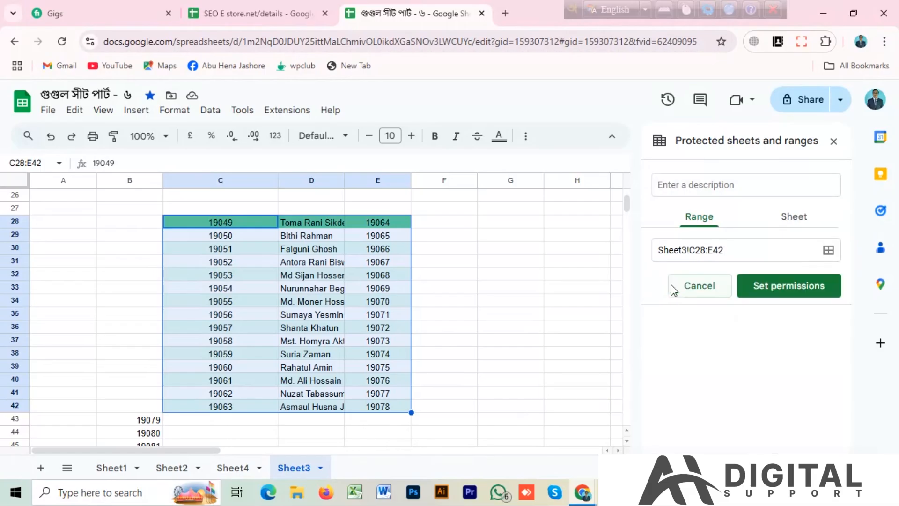
# Proceed to the permissions of the protected range Sheet3!C28:E42, accepting the edit warning and suppressing it for 5 minutes
pyautogui.click(779, 295)
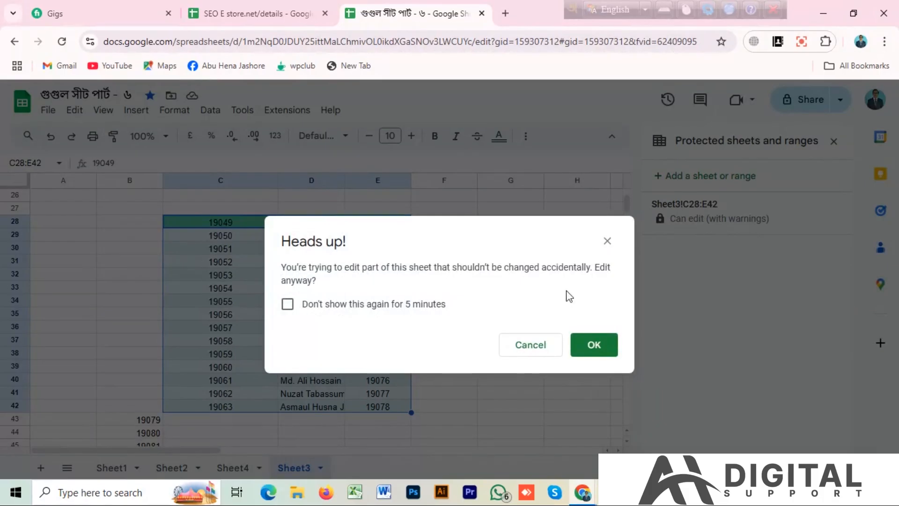
pyautogui.click(286, 305)
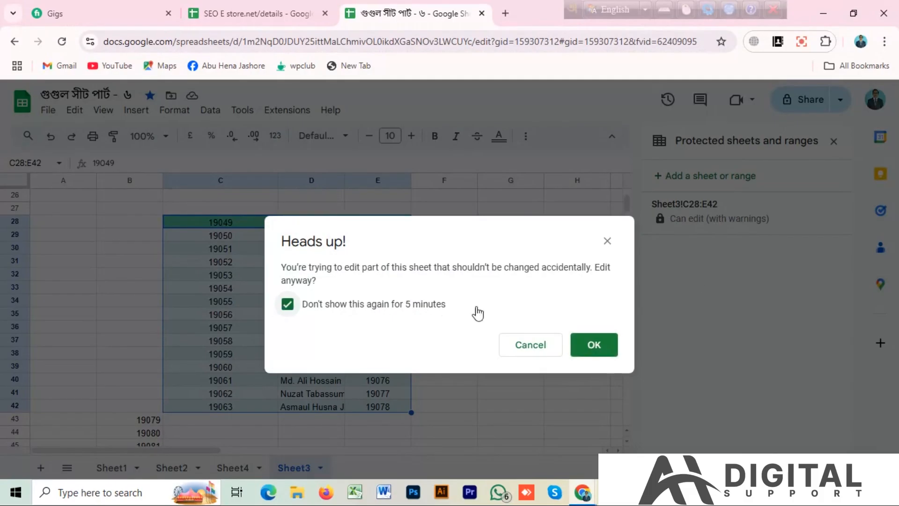
pyautogui.click(594, 352)
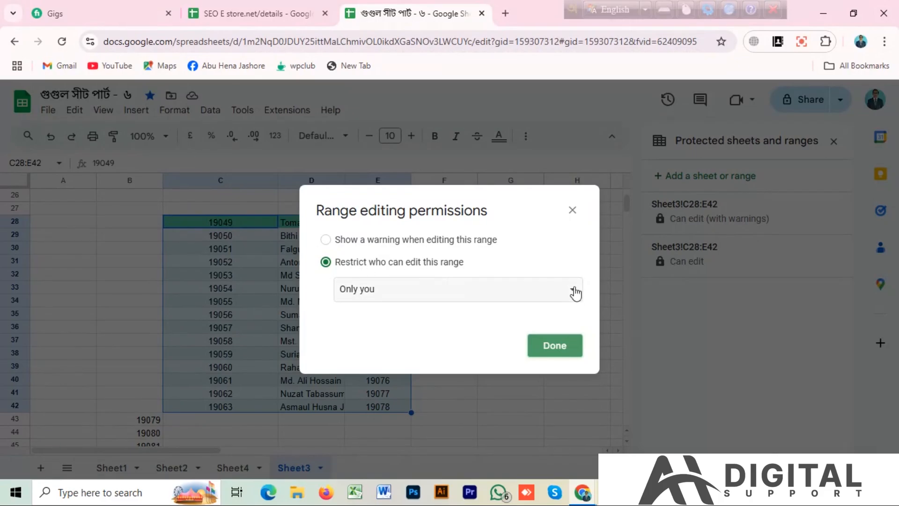
# Restrict who can edit the protected range Sheet3!C28:E42 using the Custom option, save the permissions and close the protection settings
pyautogui.click(573, 294)
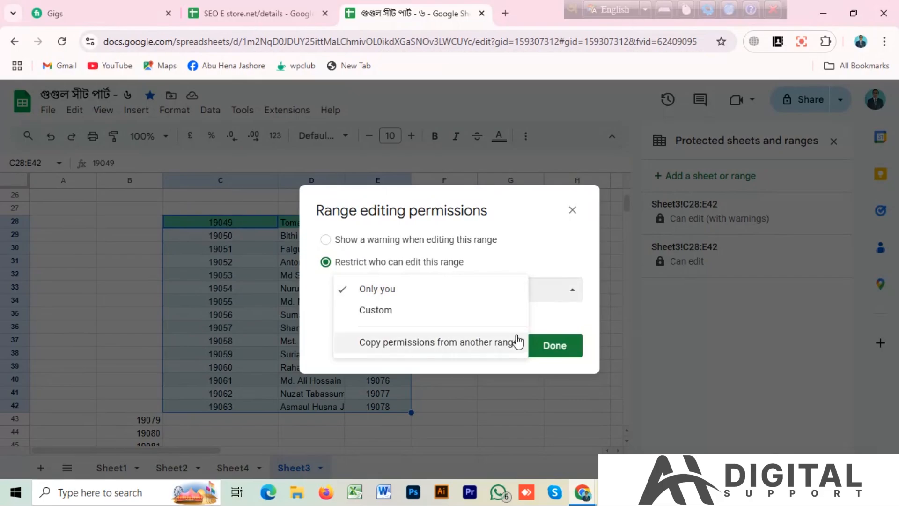
pyautogui.click(373, 311)
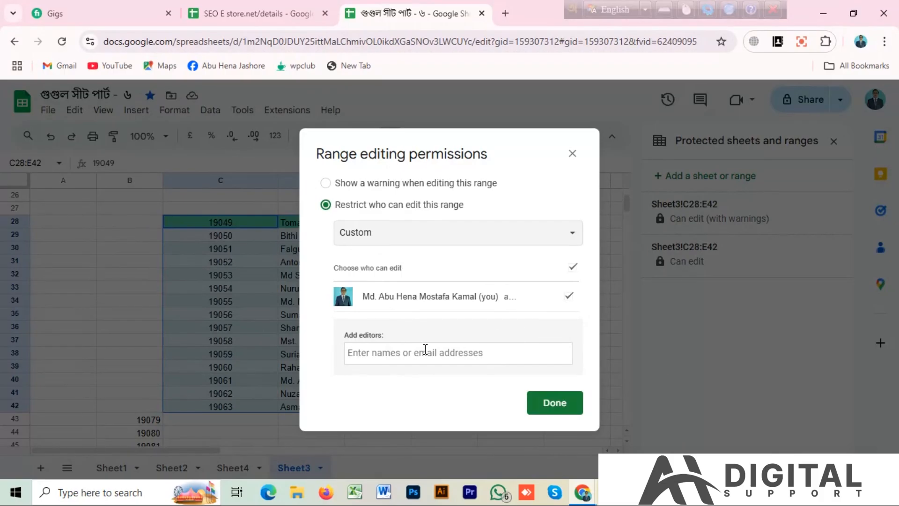
pyautogui.click(547, 406)
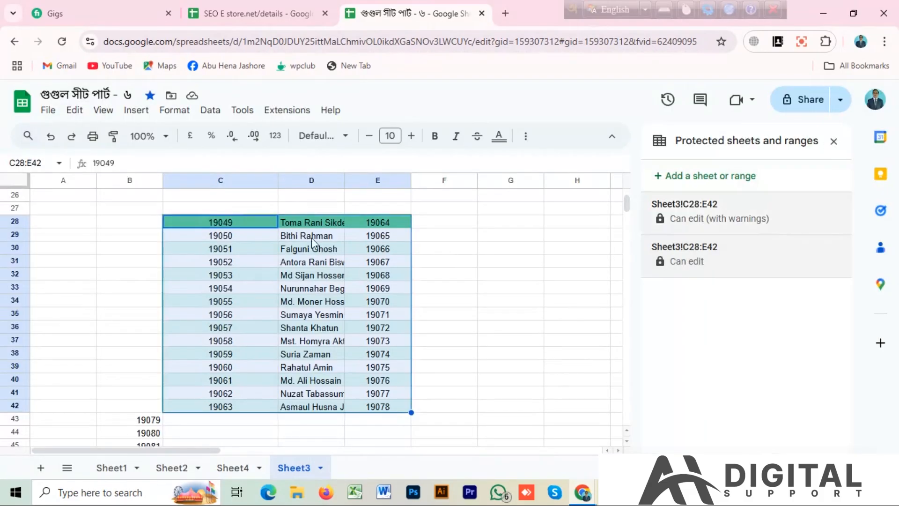
pyautogui.click(833, 141)
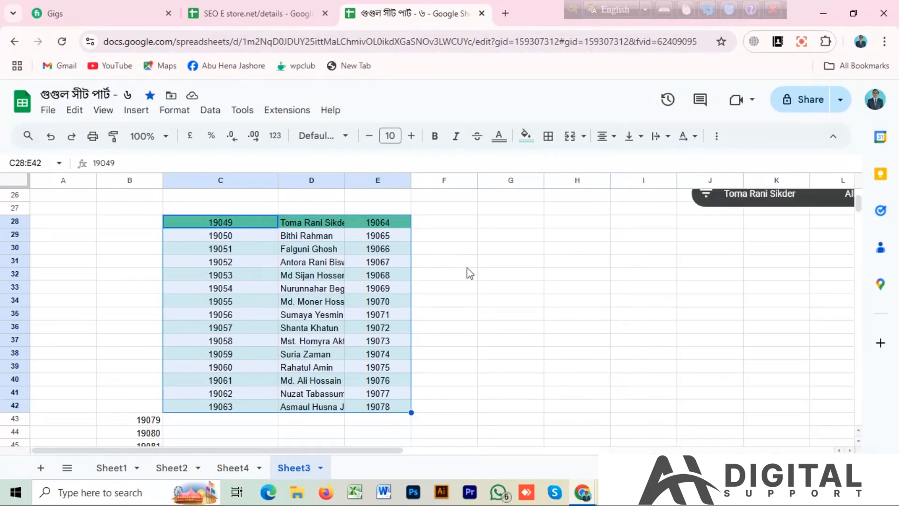
# Add a data validation rule with the Drop-down criterion to the range Sheet3!C28:E42
pyautogui.click(210, 110)
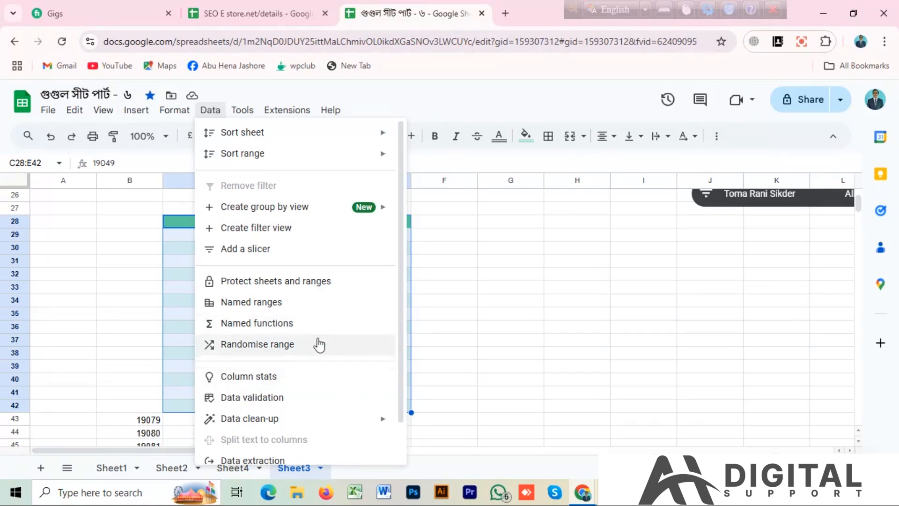
pyautogui.scroll(-1, 315, 342)
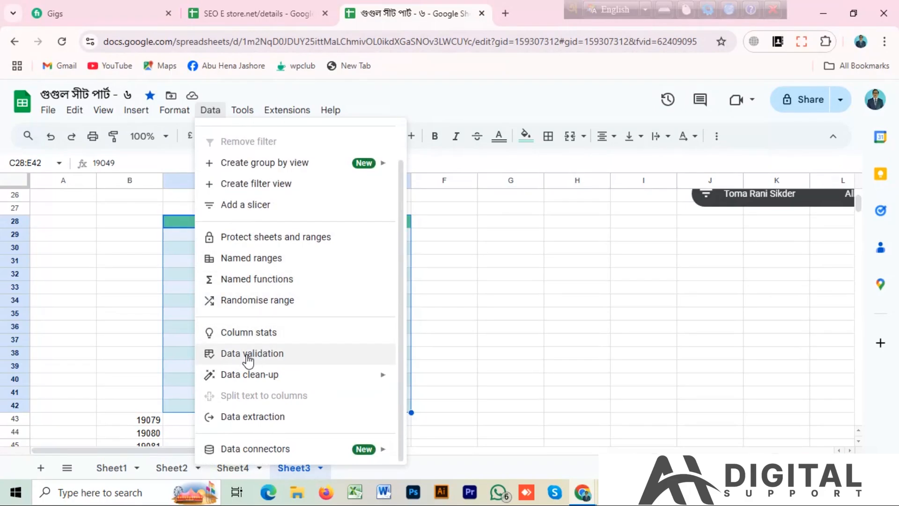
pyautogui.click(247, 355)
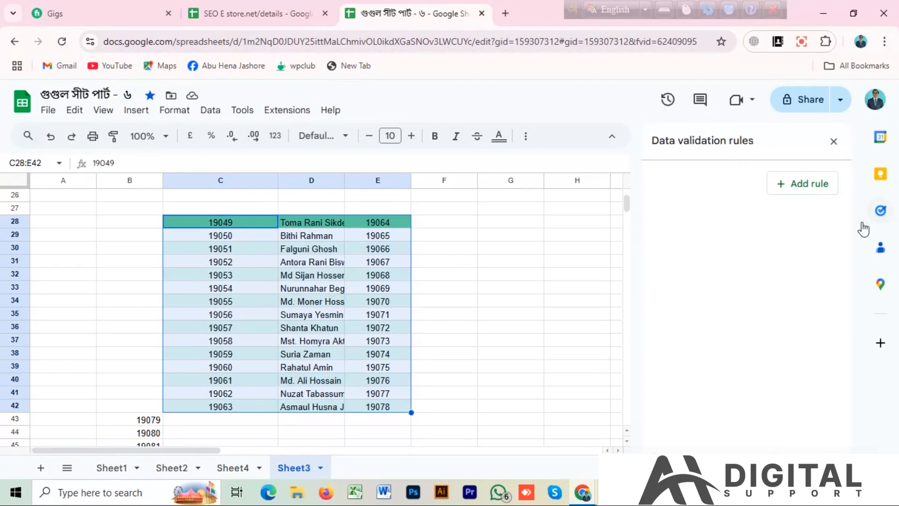
pyautogui.click(782, 192)
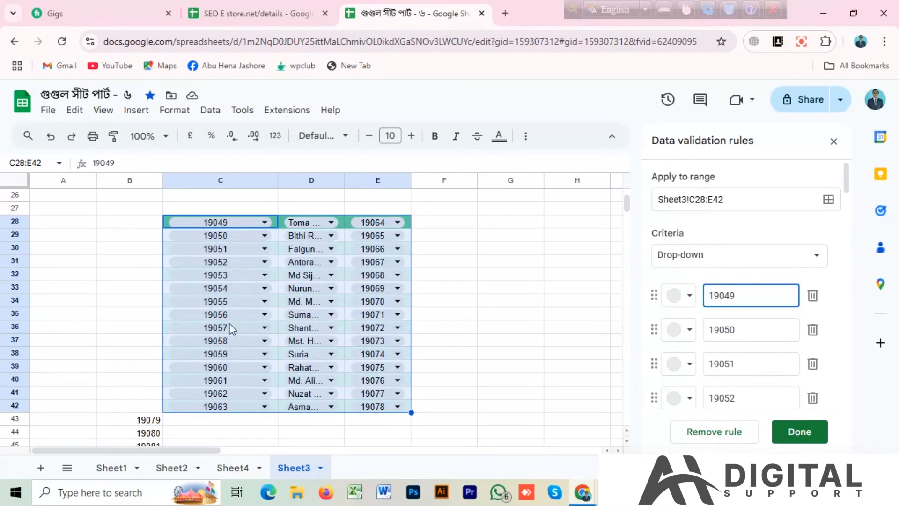
# Look through the drop-down choices offered in cell C28 and close the list without choosing a different value
pyautogui.click(259, 226)
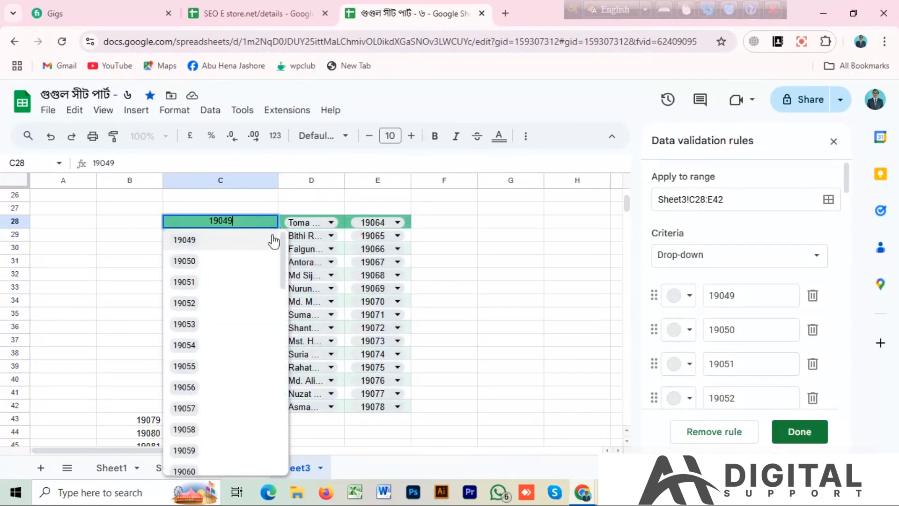
pyautogui.scroll(-3, 194, 440)
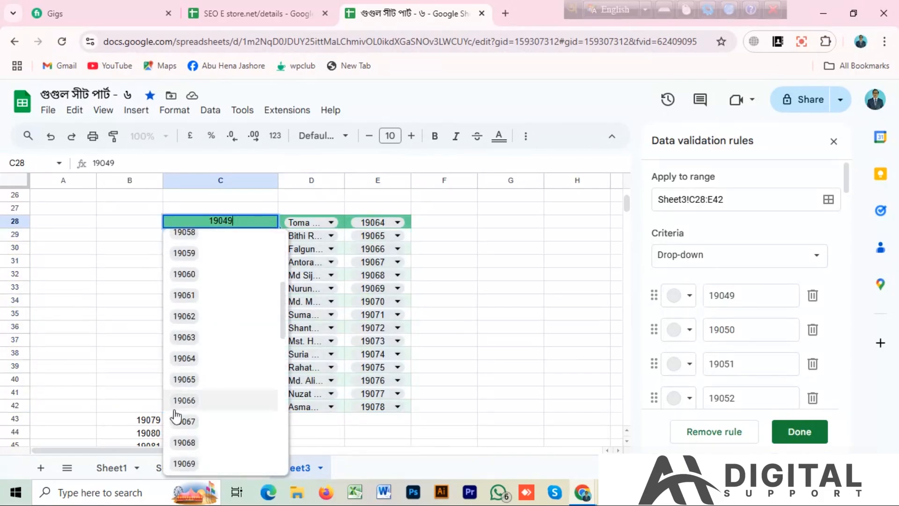
pyautogui.scroll(-6, 194, 438)
pyautogui.scroll(10, 230, 333)
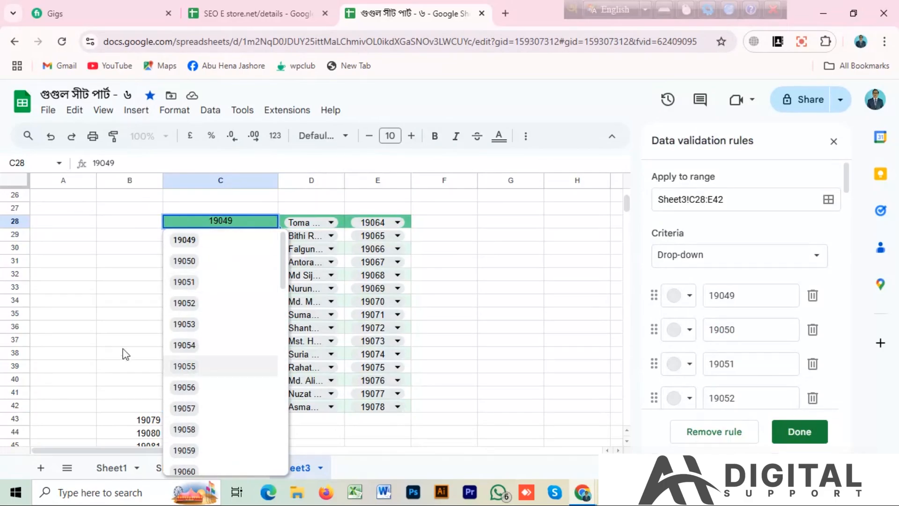
pyautogui.scroll(-9, 123, 348)
pyautogui.scroll(-10, 213, 358)
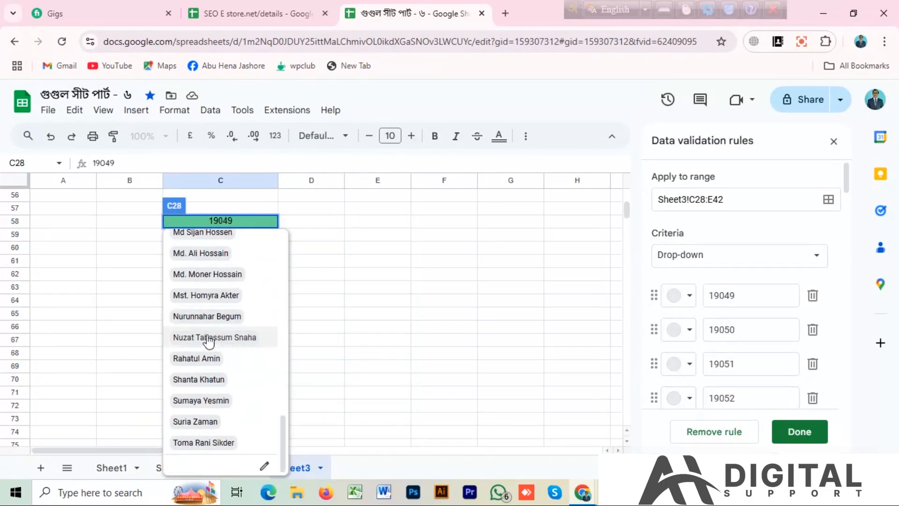
pyautogui.scroll(6, 401, 321)
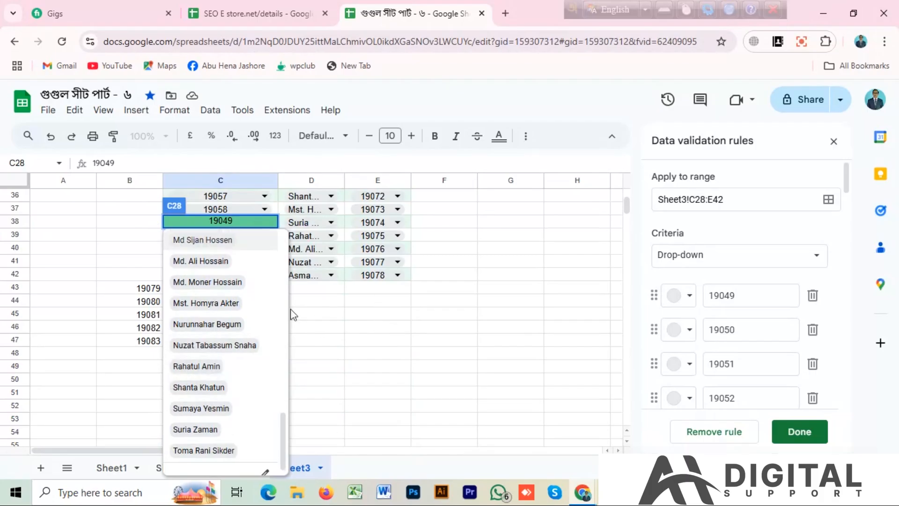
pyautogui.scroll(10, 259, 237)
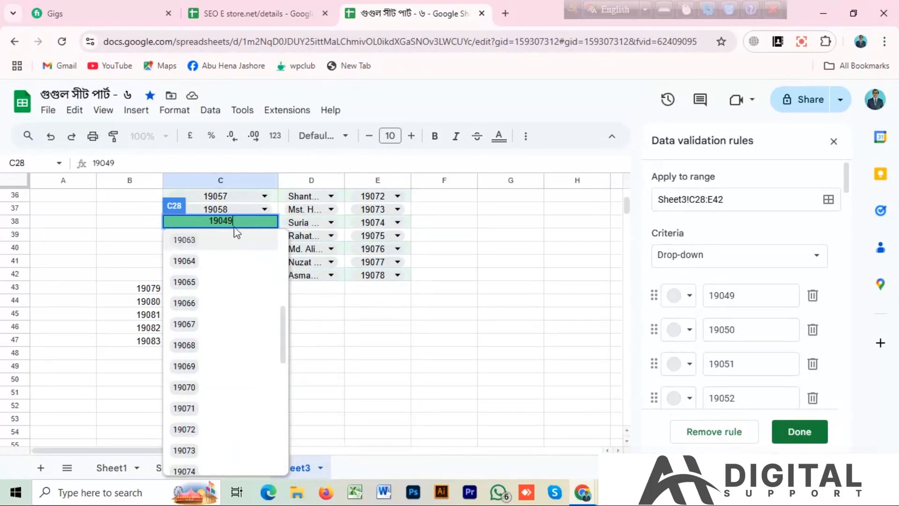
pyautogui.scroll(1, 225, 236)
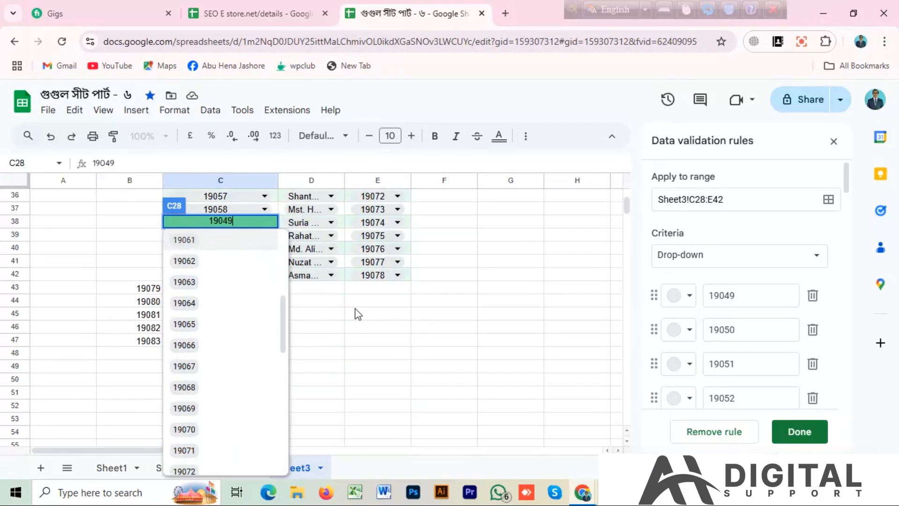
pyautogui.click(375, 316)
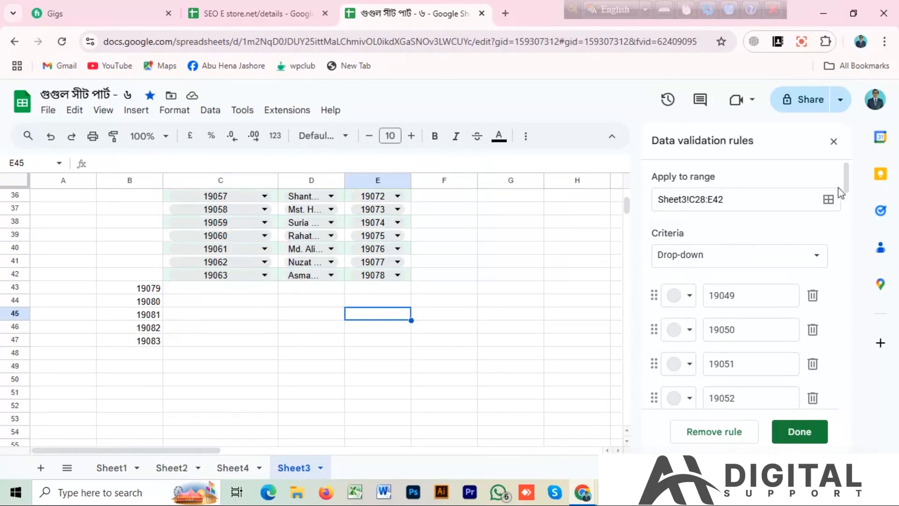
# Change the validation rule's criterion to greater than 19075 for C28:E42 and save the rule
pyautogui.click(815, 259)
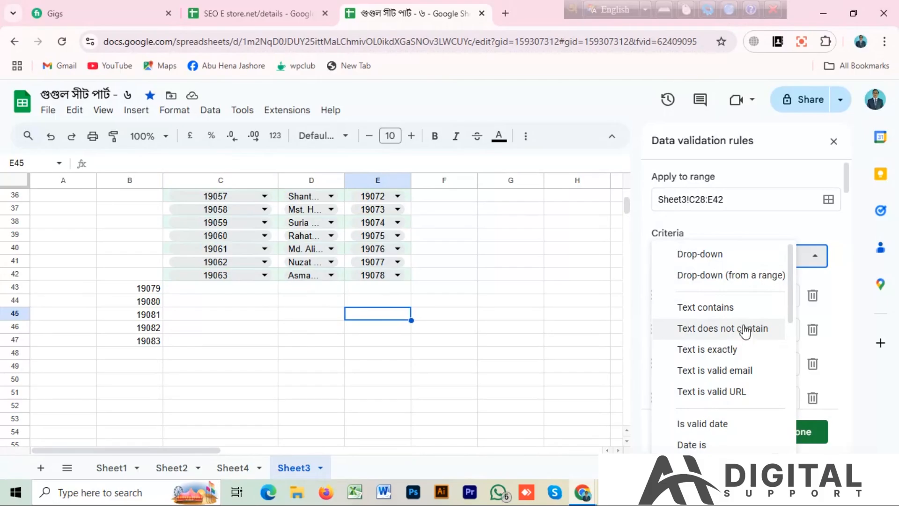
pyautogui.scroll(-2, 745, 324)
pyautogui.scroll(-2, 744, 324)
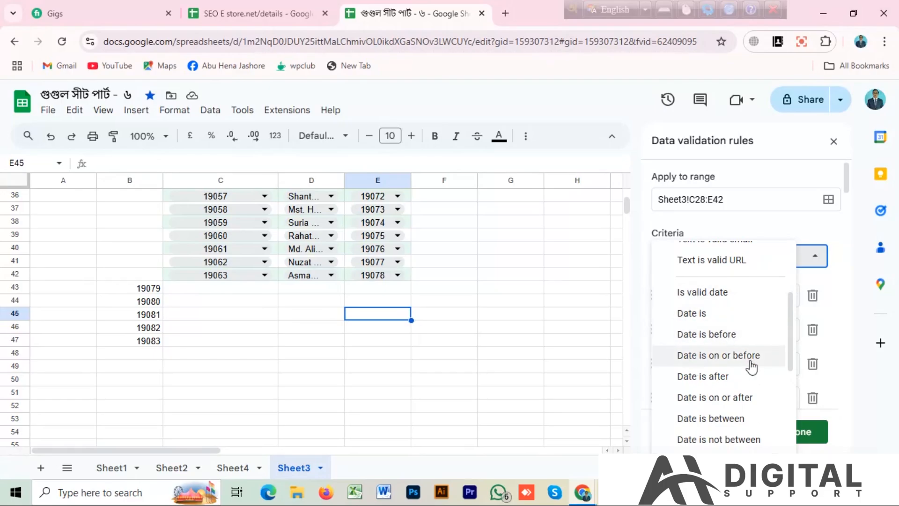
pyautogui.scroll(-2, 747, 359)
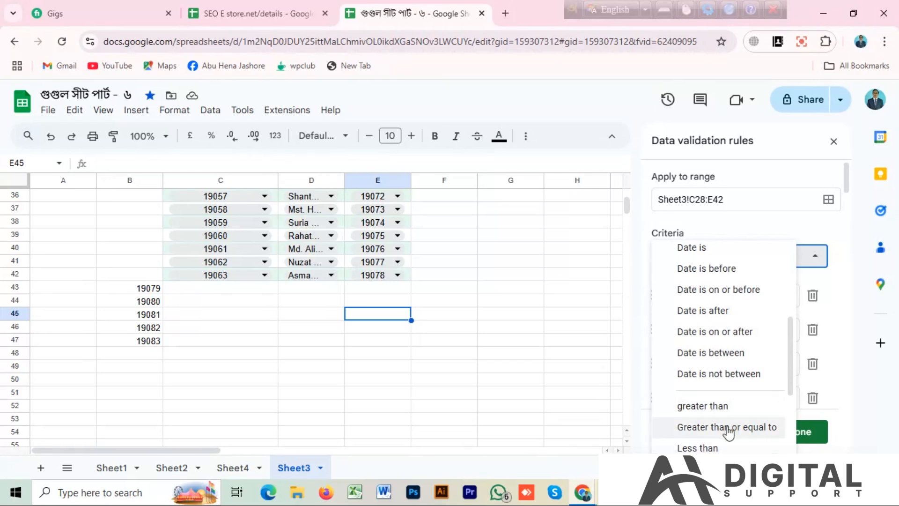
pyautogui.click(698, 407)
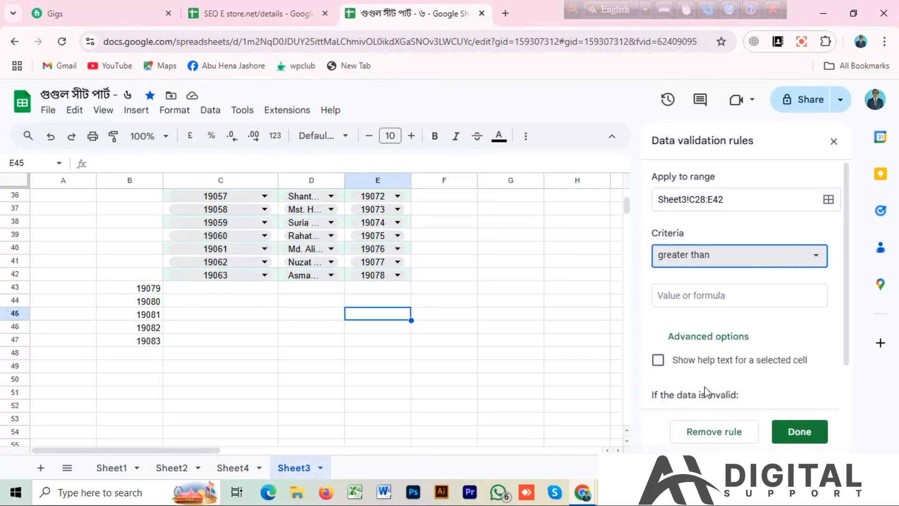
pyautogui.click(683, 297)
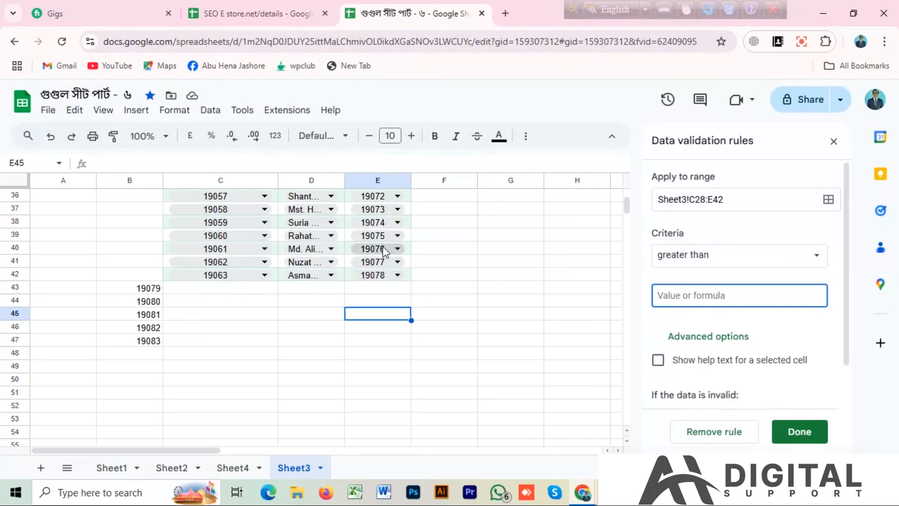
pyautogui.write('19075')
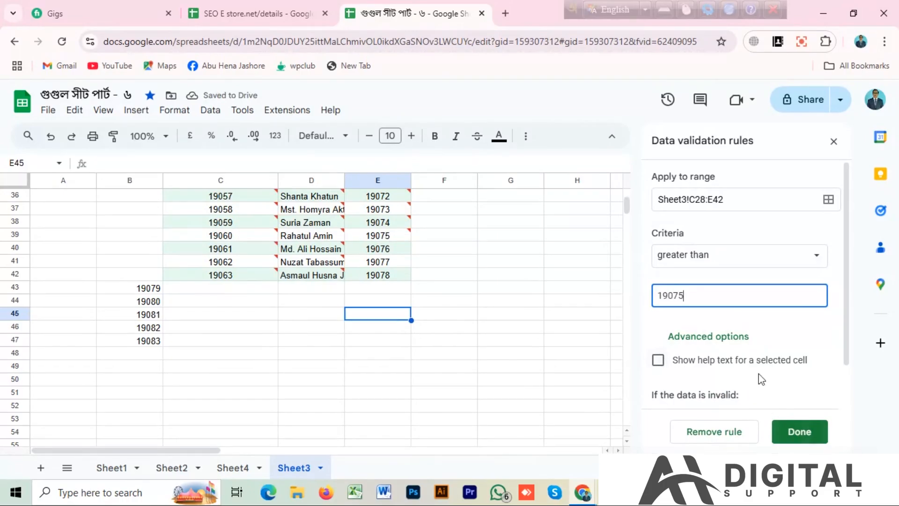
pyautogui.scroll(-1, 790, 326)
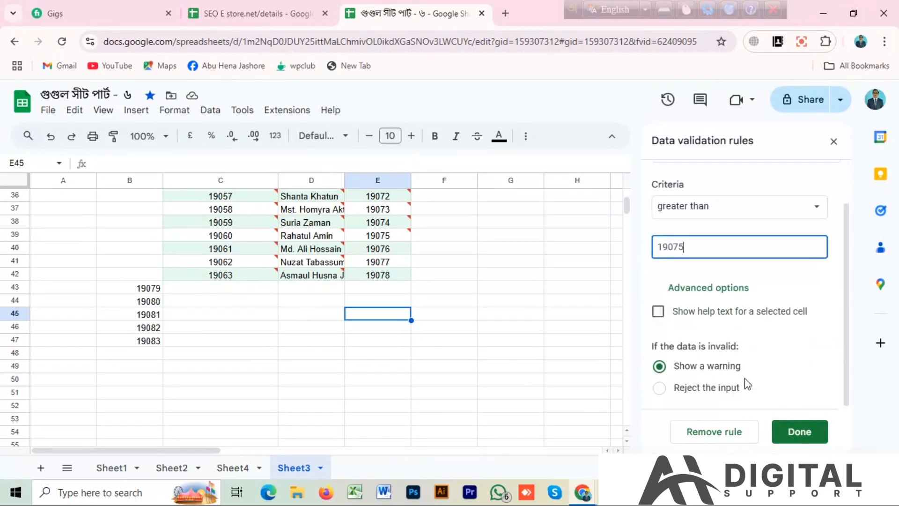
pyautogui.click(799, 431)
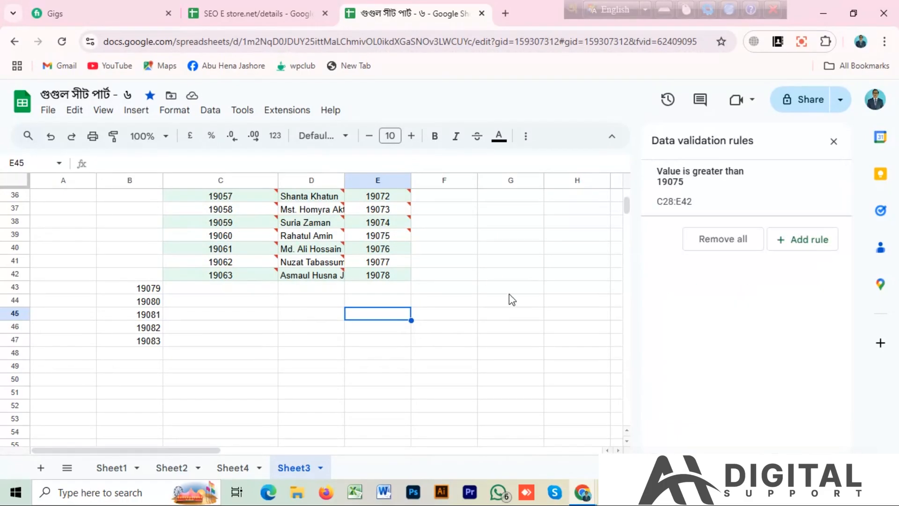
pyautogui.scroll(5, 512, 299)
pyautogui.scroll(-2, 520, 299)
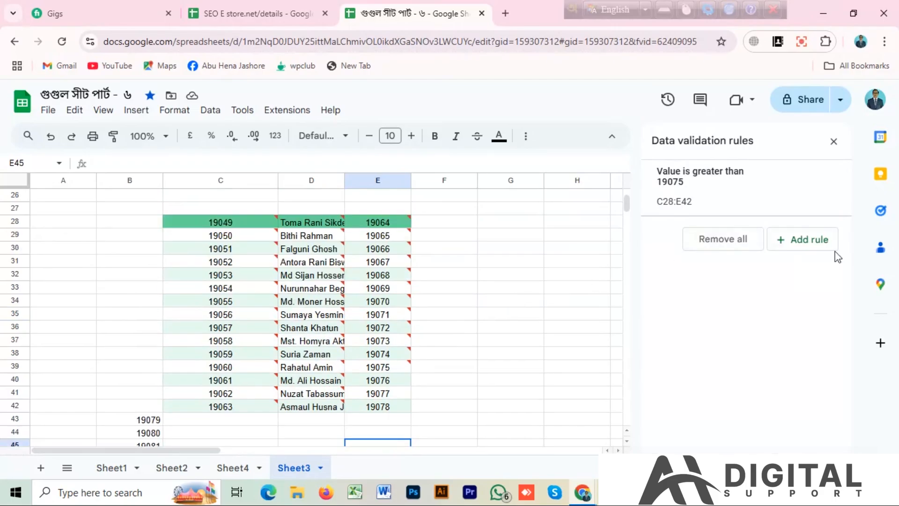
# Reopen the greater-than rule for C28:E42, review the available validation criteria, and close the rules without changing anything
pyautogui.click(702, 192)
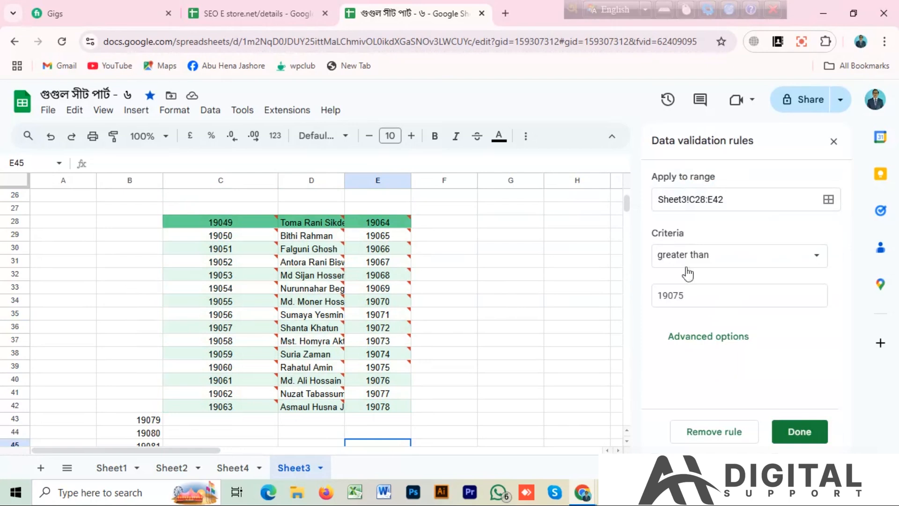
pyautogui.click(818, 267)
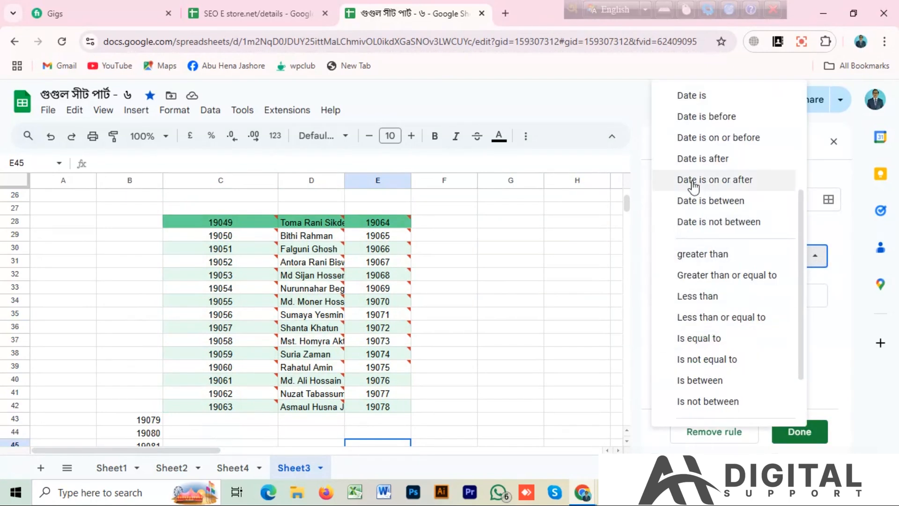
pyautogui.scroll(-2, 707, 323)
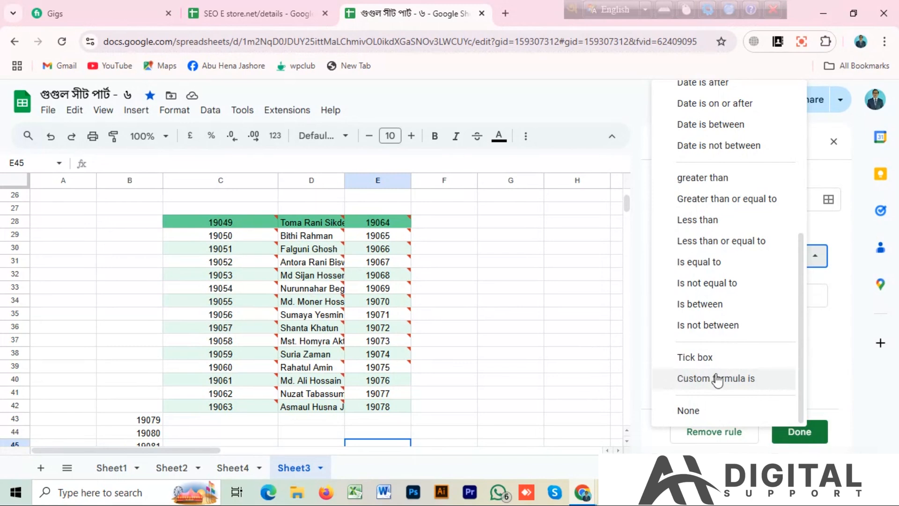
pyautogui.click(823, 398)
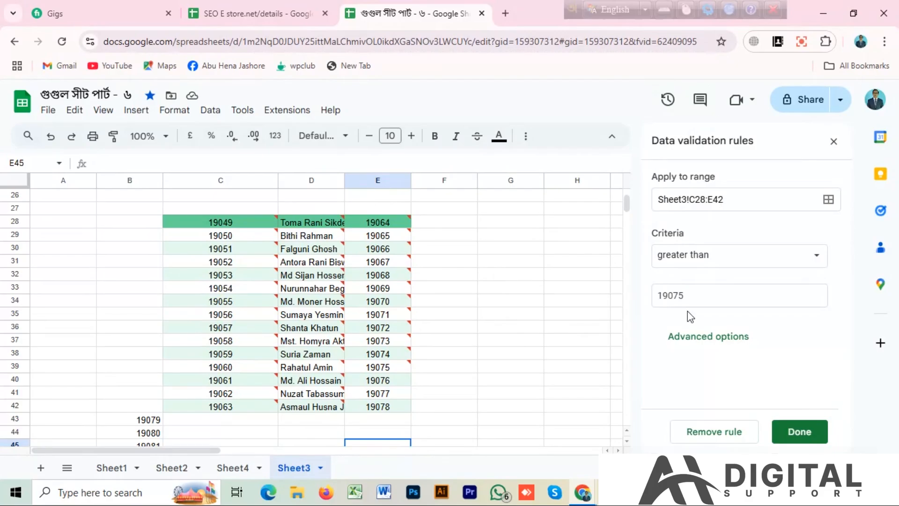
pyautogui.click(802, 439)
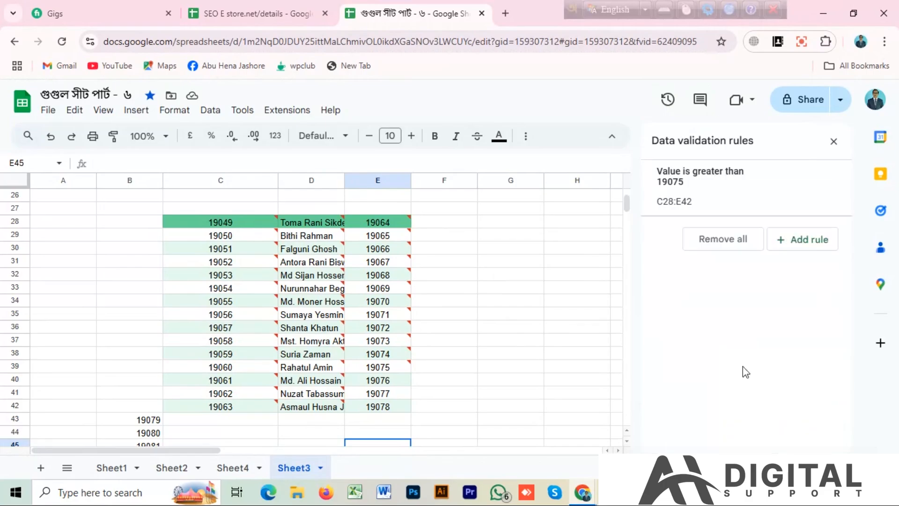
pyautogui.click(834, 142)
pyautogui.click(210, 110)
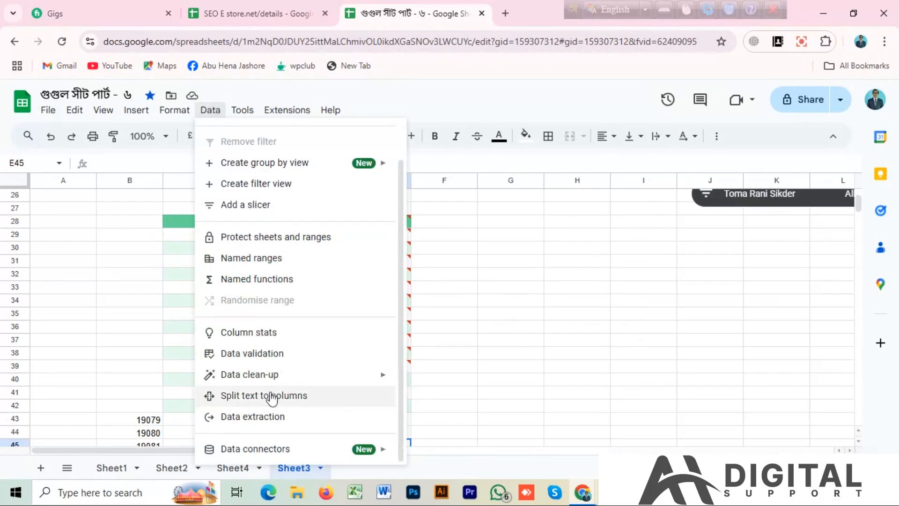
pyautogui.moveTo(231, 383)
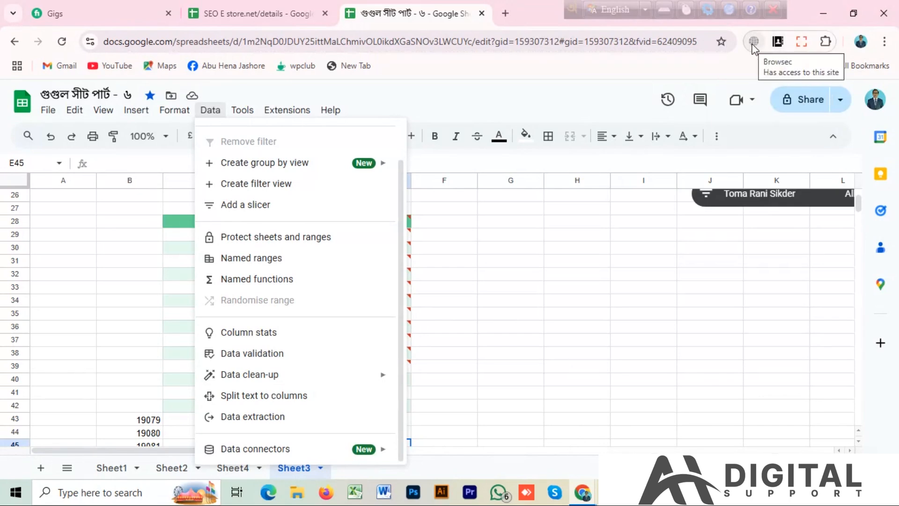
# Pin the Email Extractor extension to the browser's toolbar and close the extensions list
pyautogui.click(827, 42)
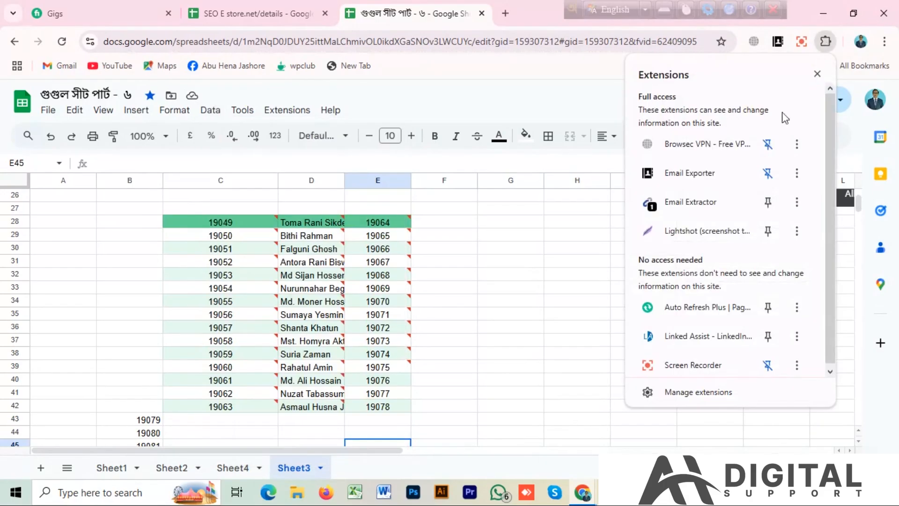
pyautogui.click(687, 203)
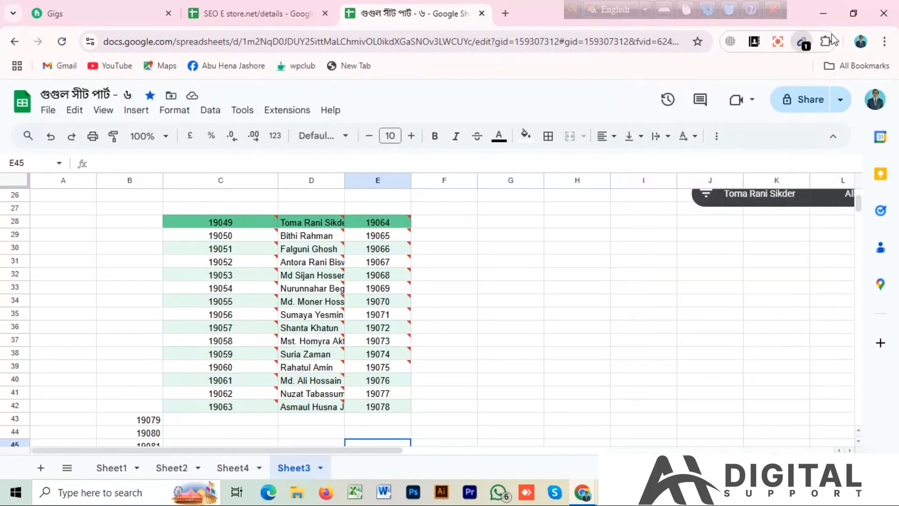
pyautogui.click(804, 45)
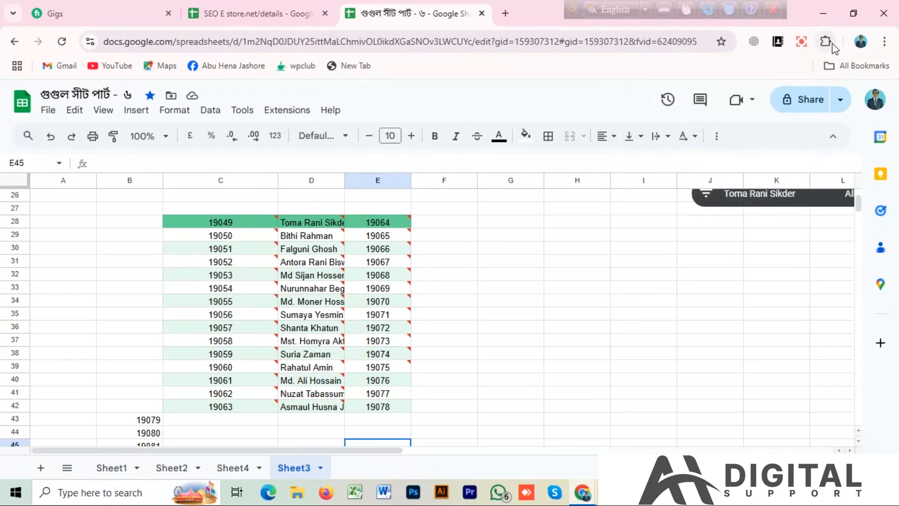
pyautogui.click(832, 43)
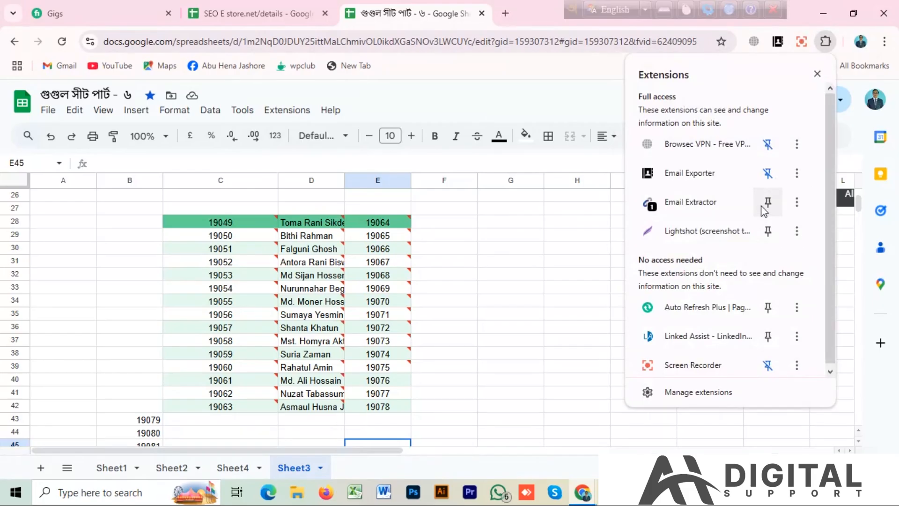
pyautogui.click(767, 202)
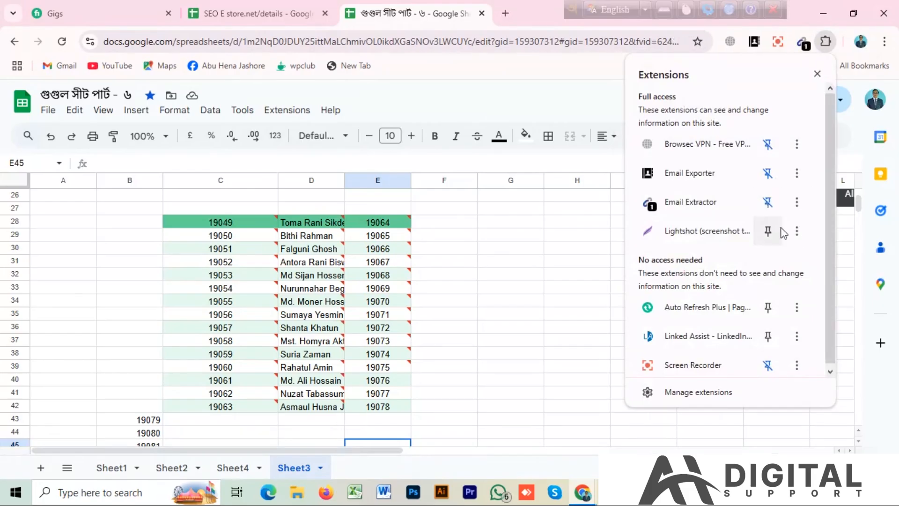
pyautogui.click(517, 235)
# Search Google in a new browser tab for "usa car company list"
pyautogui.click(505, 13)
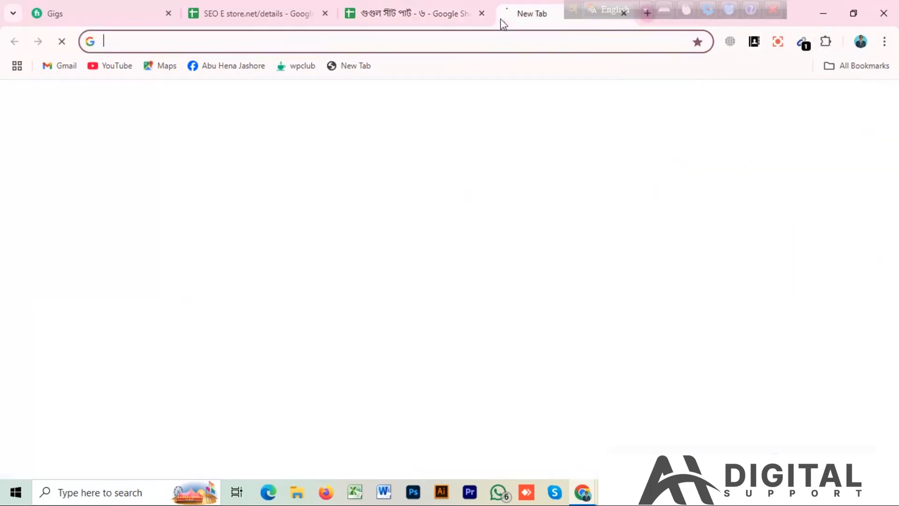
pyautogui.click(369, 274)
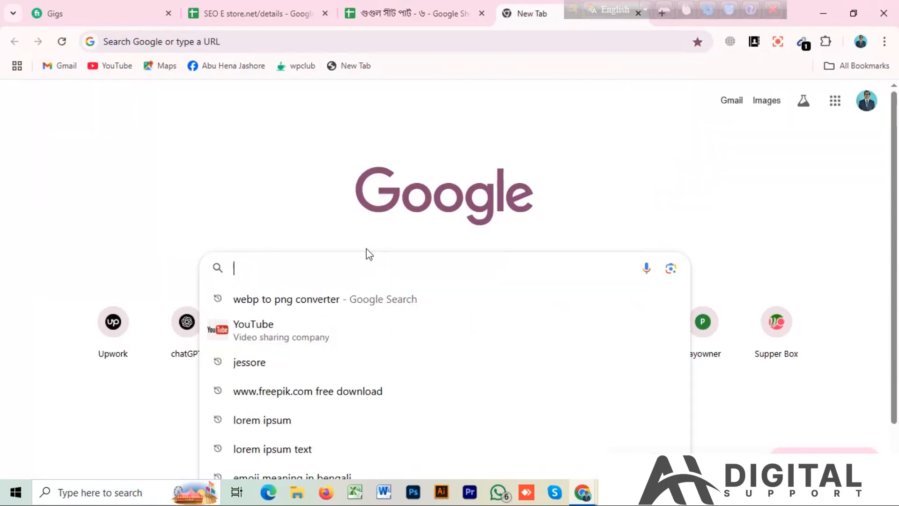
pyautogui.write('U')
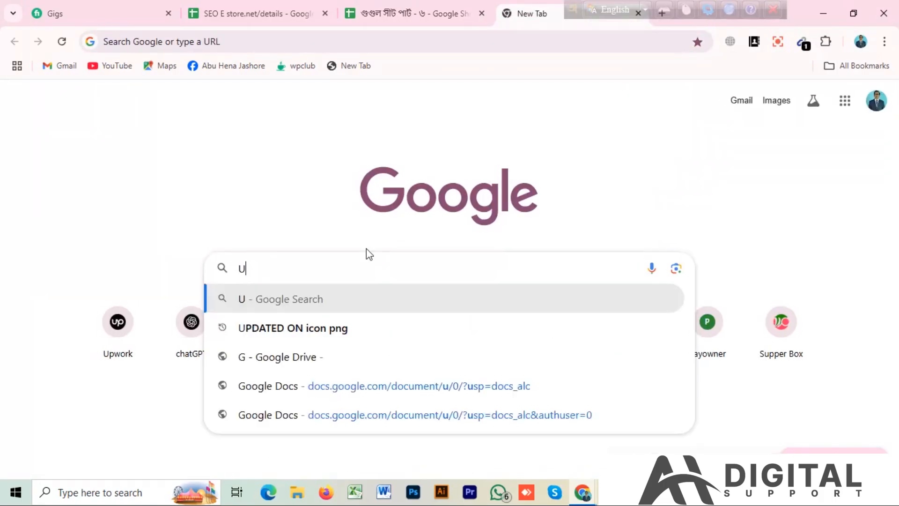
pyautogui.write('SA')
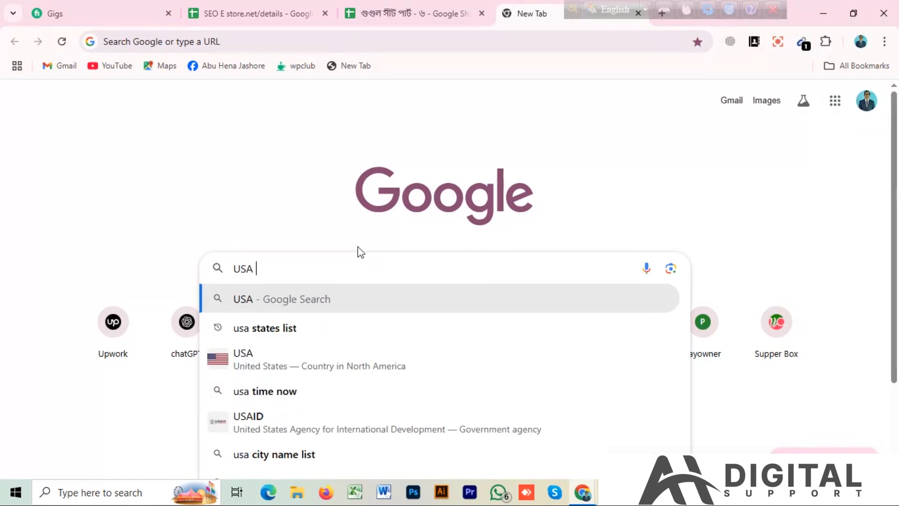
pyautogui.write(' c')
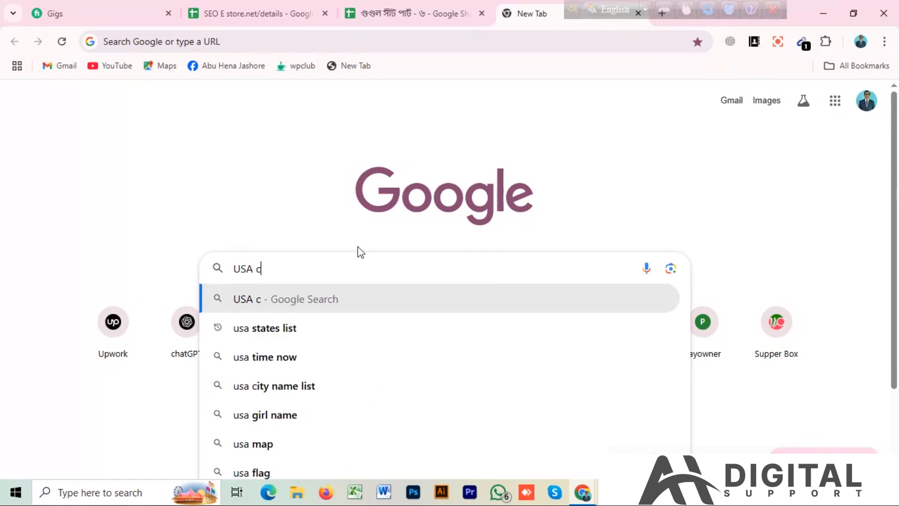
pyautogui.write('ar cx')
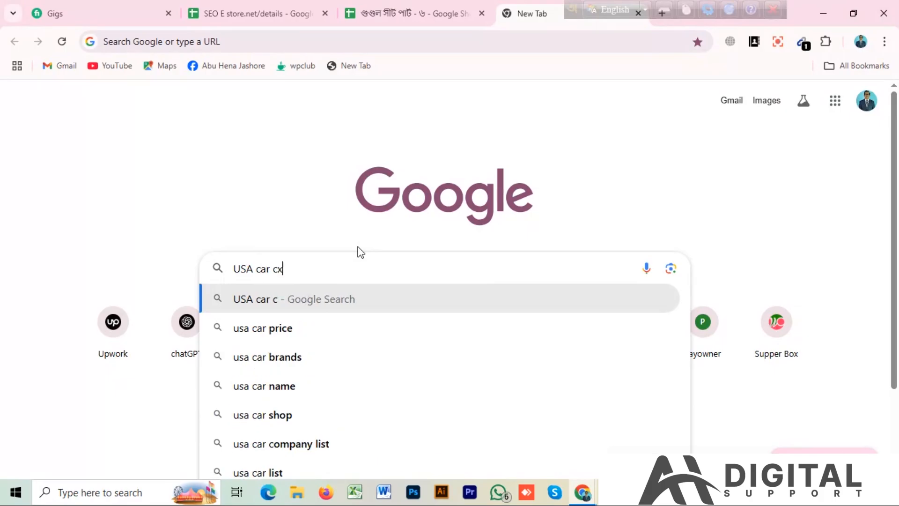
pyautogui.press('BackSpace')
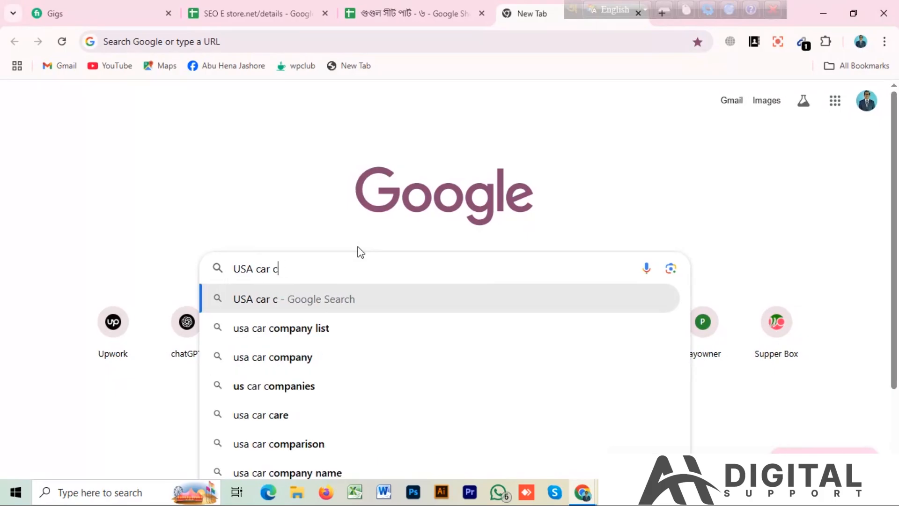
pyautogui.write('ompany list')
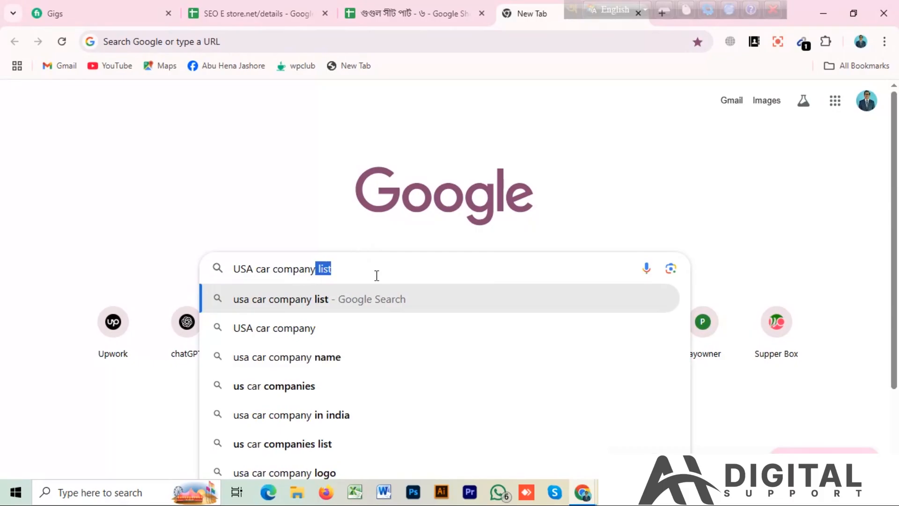
pyautogui.press('Return')
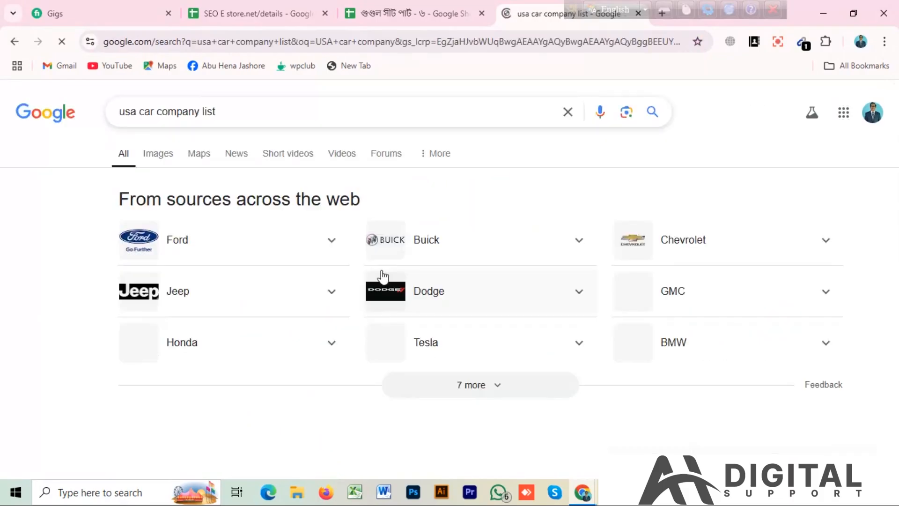
# Look through the search results and open the U.S. News article "All the Car Brands Available in America in 2025"
pyautogui.scroll(-1, 276, 392)
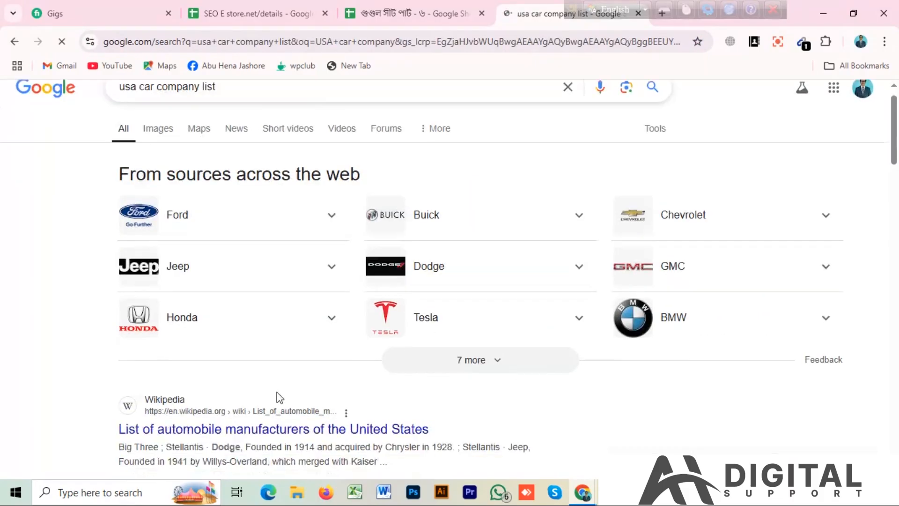
pyautogui.scroll(-4, 405, 317)
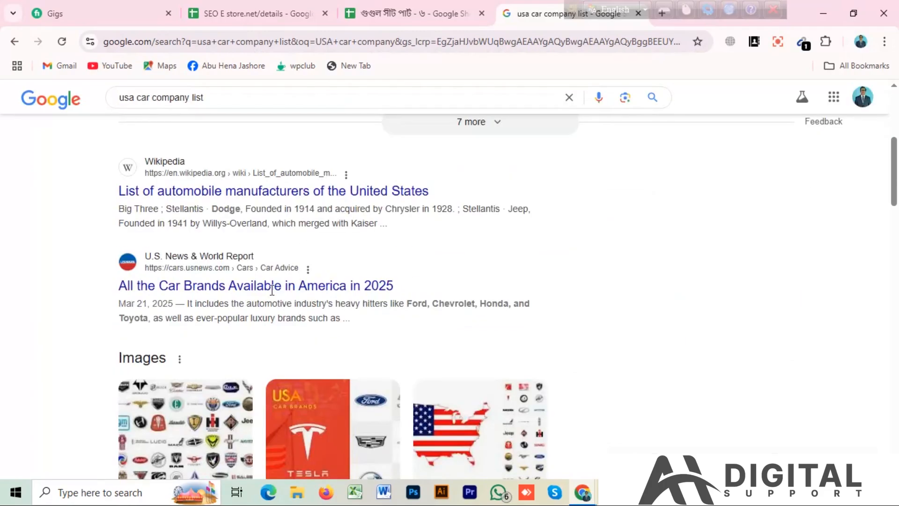
pyautogui.scroll(5, 458, 239)
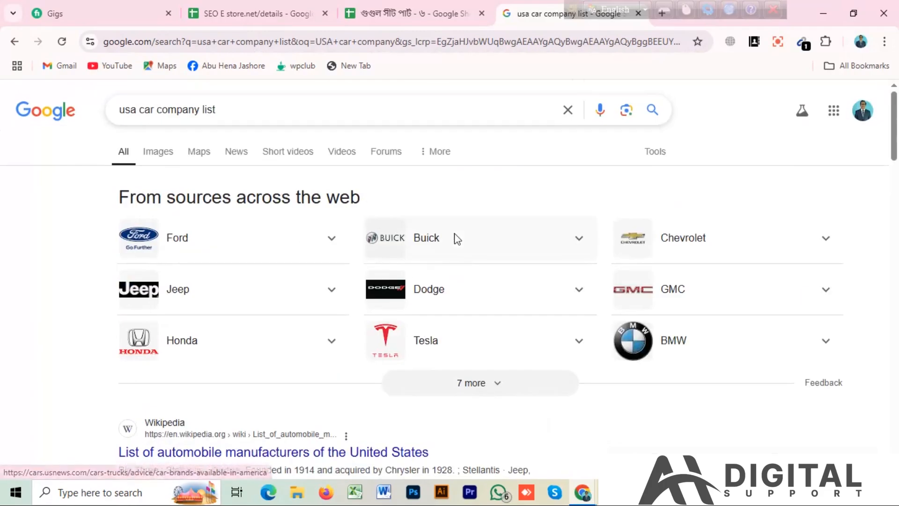
pyautogui.scroll(-5, 458, 239)
pyautogui.click(267, 287)
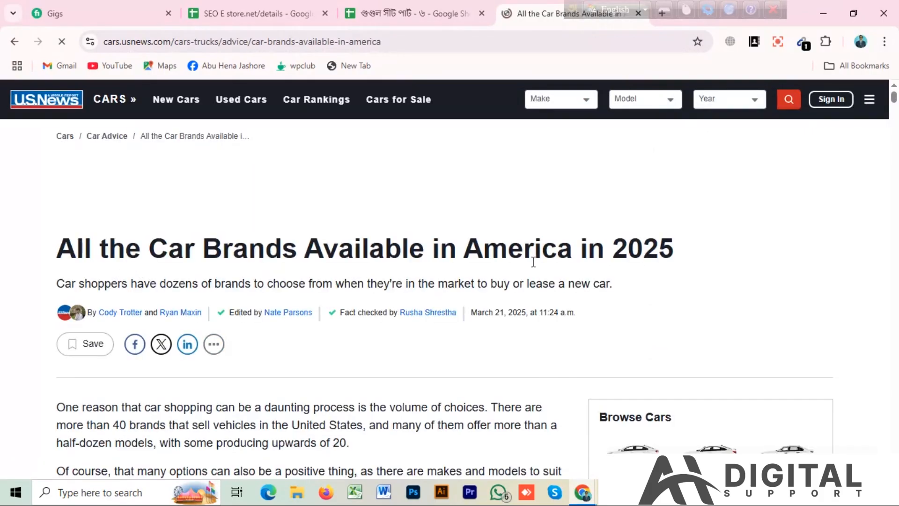
# Skim the car brands article and sign in to usnews.com with the first offered Google account
pyautogui.scroll(-8, 470, 266)
pyautogui.scroll(-18, 470, 266)
pyautogui.scroll(20, 448, 261)
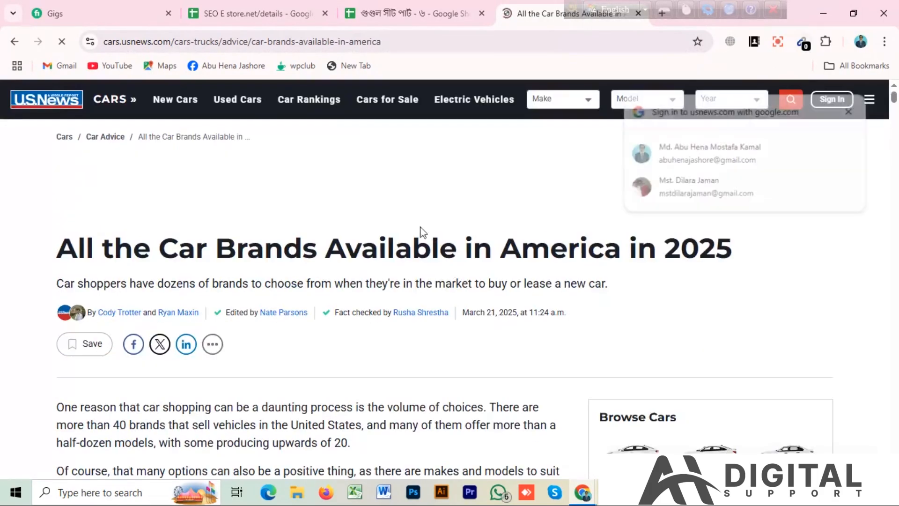
pyautogui.click(778, 154)
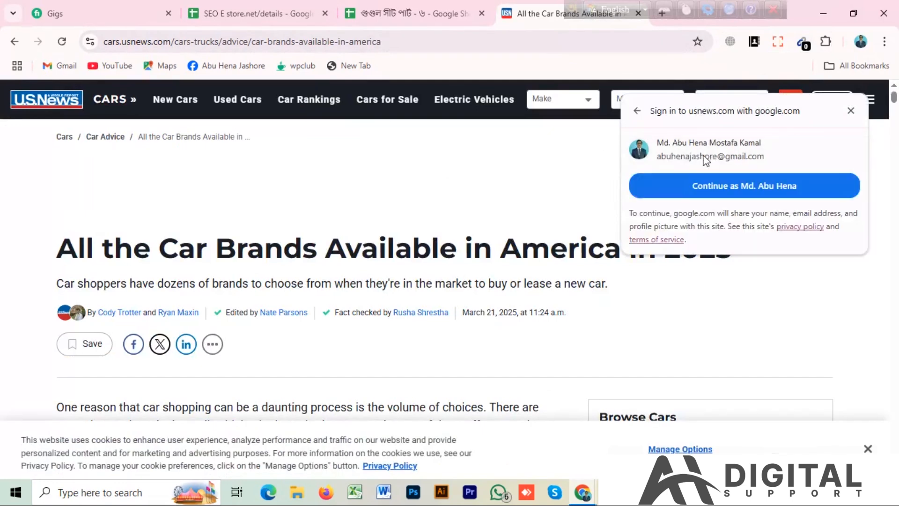
pyautogui.click(799, 191)
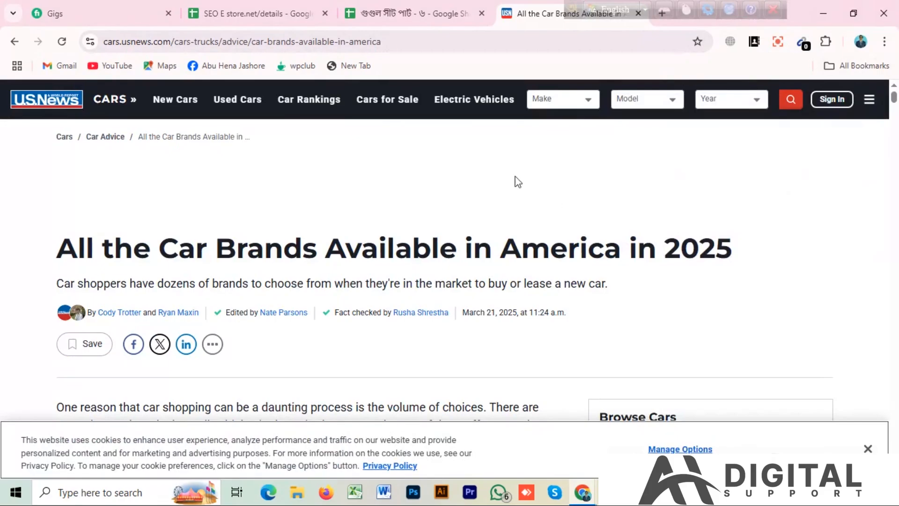
# Run Email Extractor on the car brands article and try to turn on its Autosave option
pyautogui.click(801, 45)
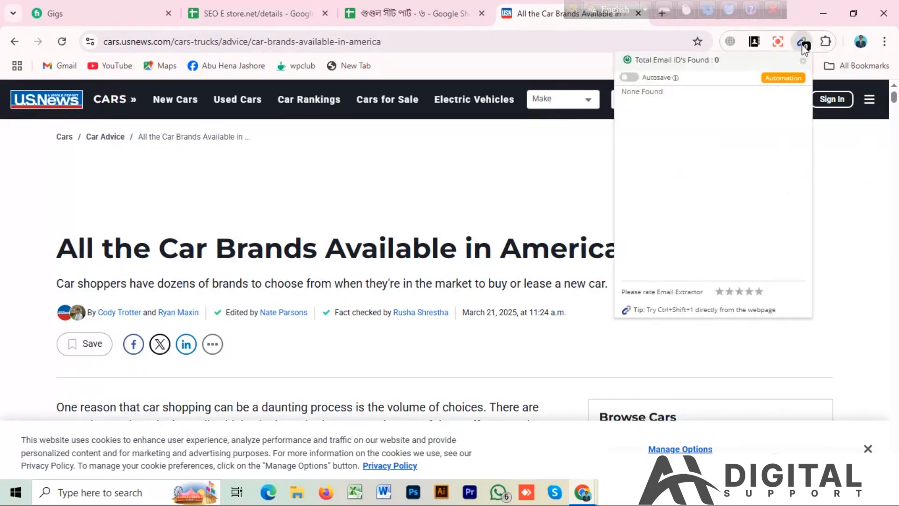
pyautogui.click(801, 46)
pyautogui.click(804, 47)
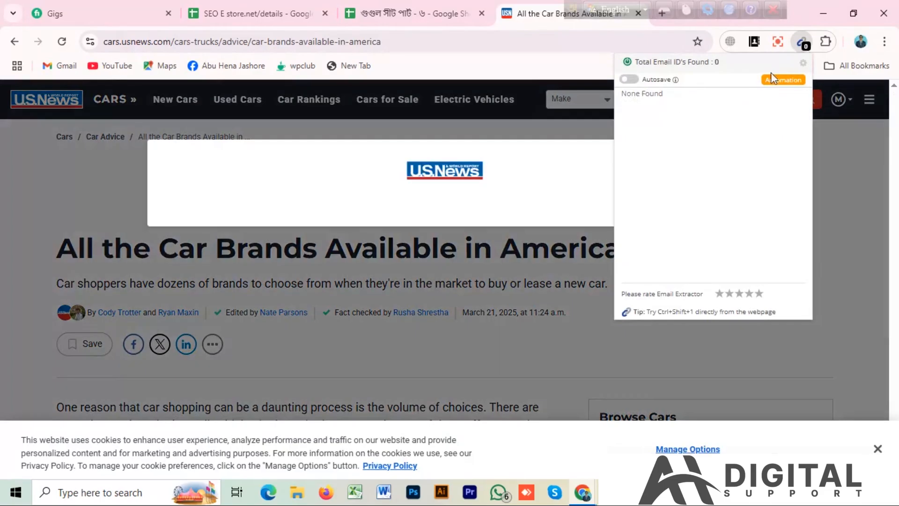
pyautogui.click(630, 79)
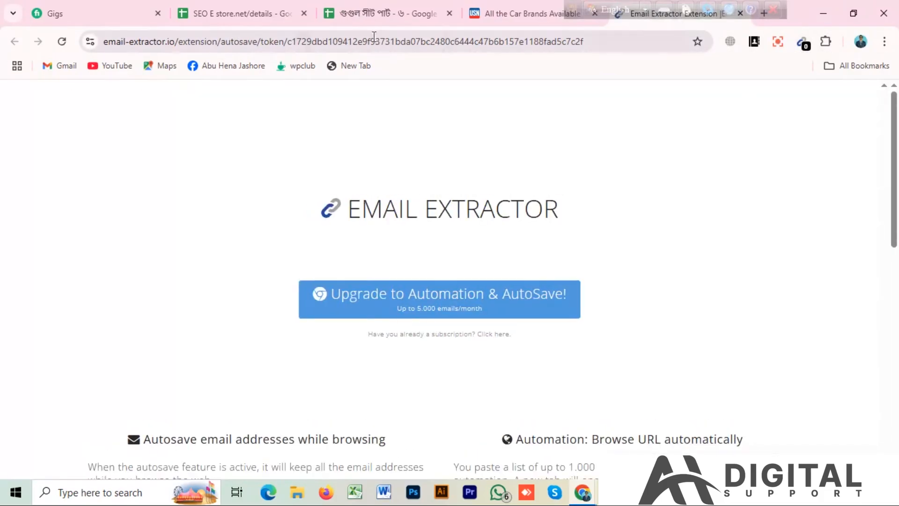
# Return to the car brands article, dismiss the vehicle-shopping survey, and check the e-mail addresses collected by Email Extractor
pyautogui.click(512, 17)
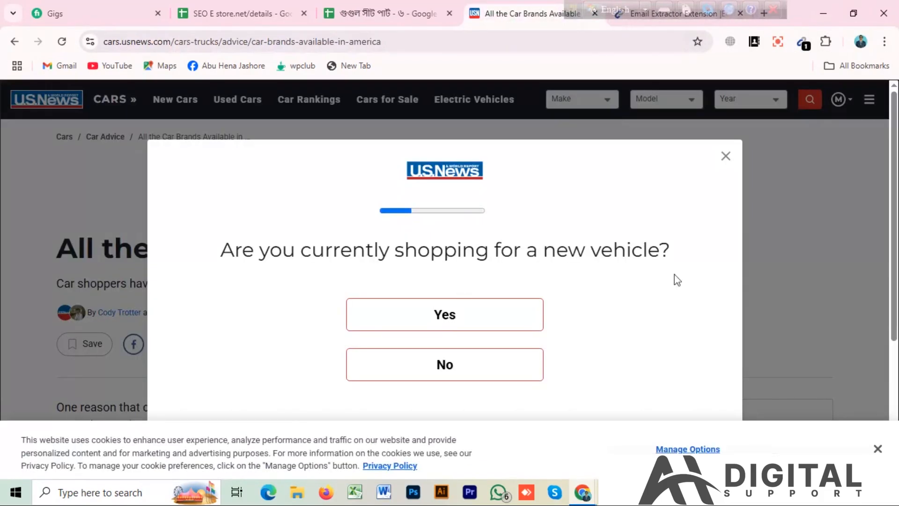
pyautogui.click(726, 157)
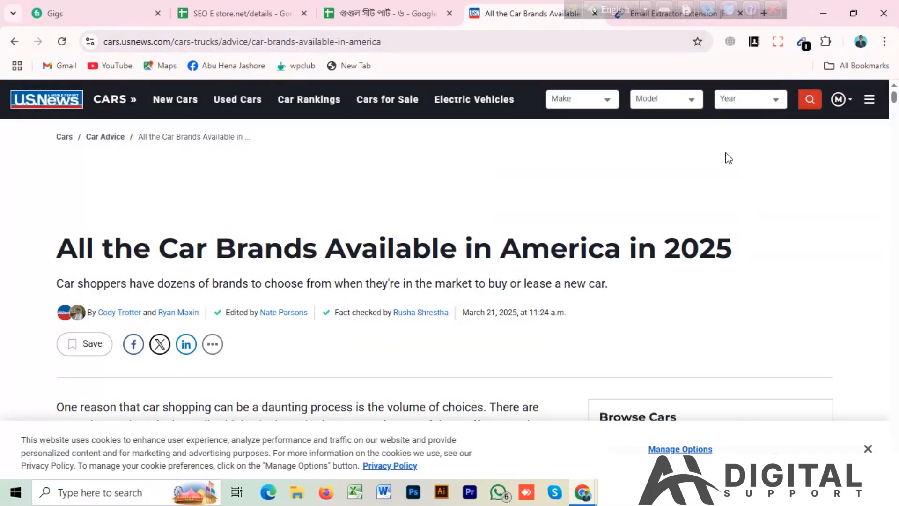
pyautogui.click(804, 42)
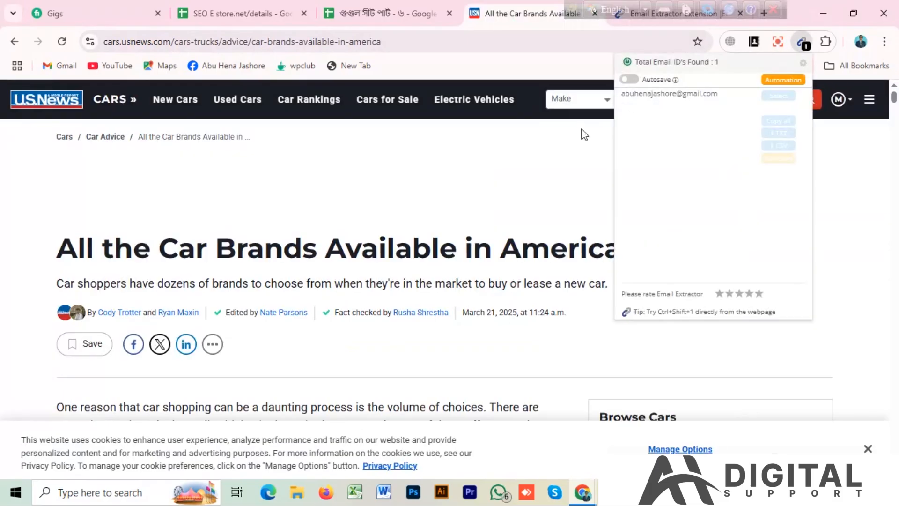
pyautogui.click(538, 151)
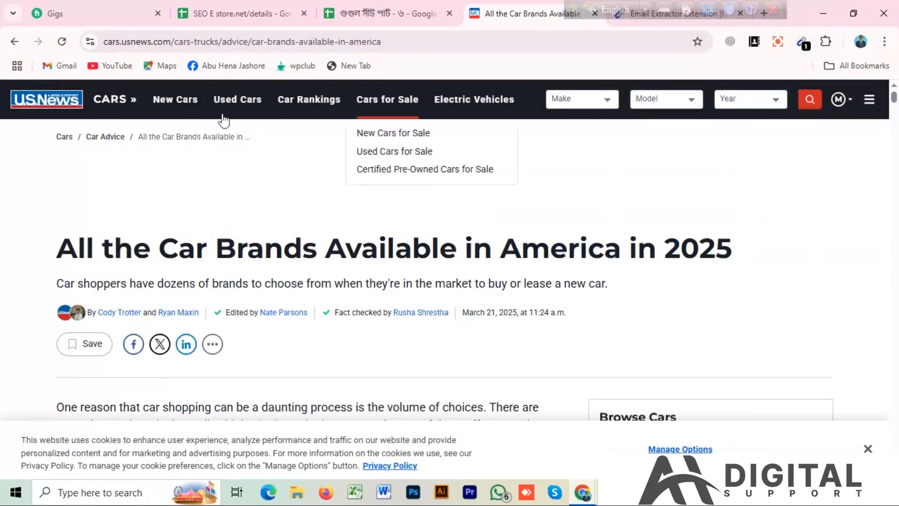
# Go back to the "usa car company list" search results and open the second results page
pyautogui.click(15, 41)
pyautogui.scroll(-20, 571, 176)
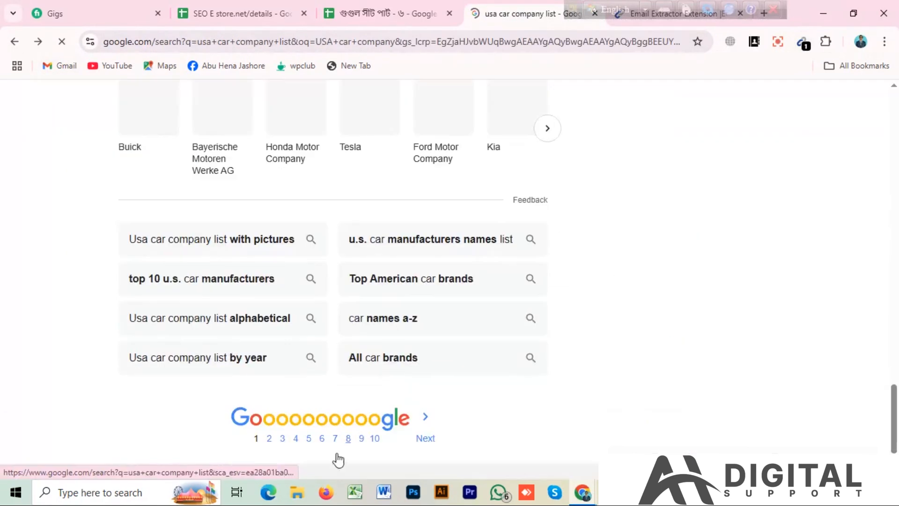
pyautogui.click(270, 439)
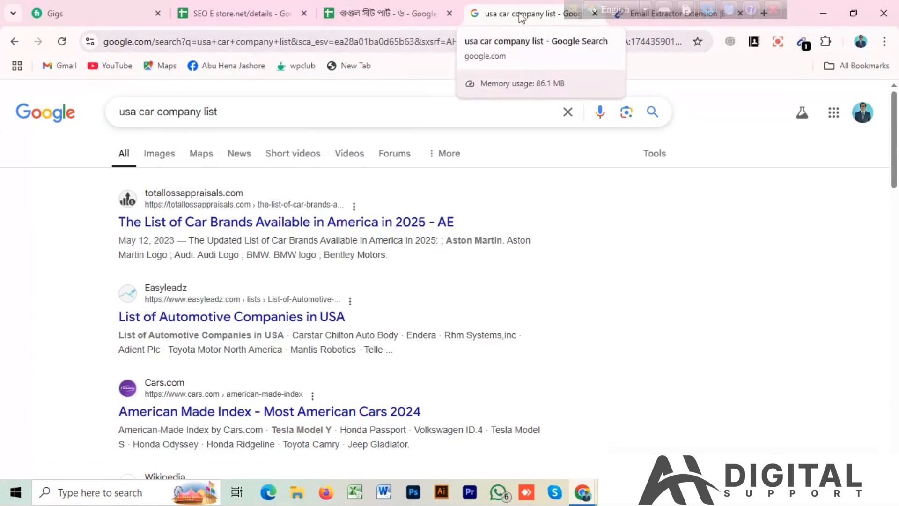
# Switch to Google Sheets through the Google apps and open the "Email usa" spreadsheet
pyautogui.click(834, 113)
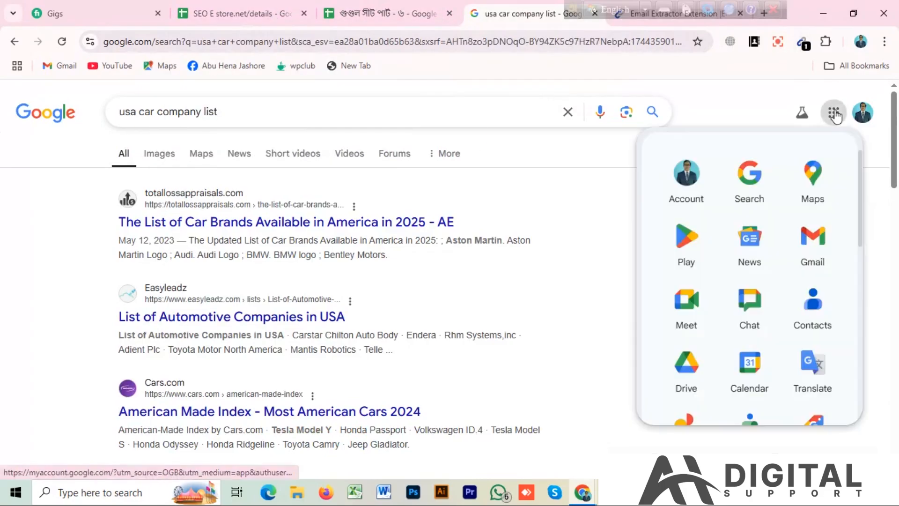
pyautogui.scroll(-5, 706, 267)
pyautogui.scroll(-2, 814, 412)
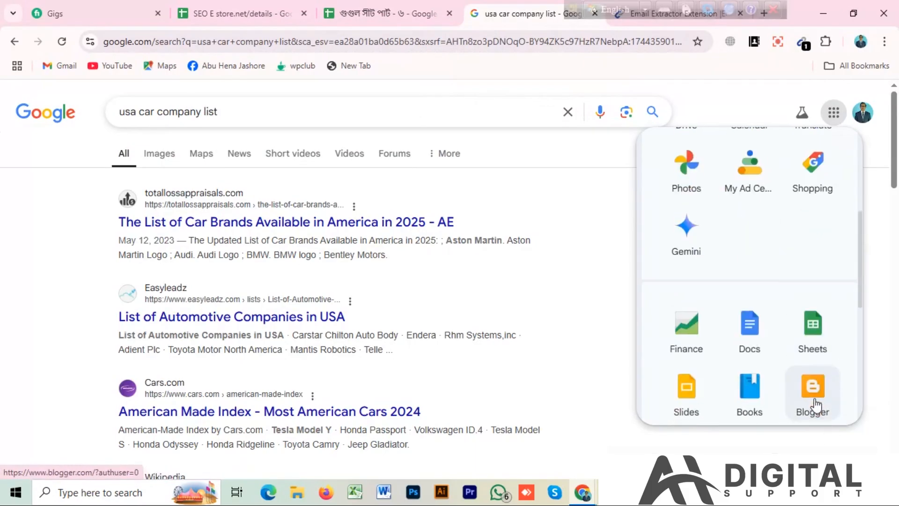
pyautogui.click(816, 334)
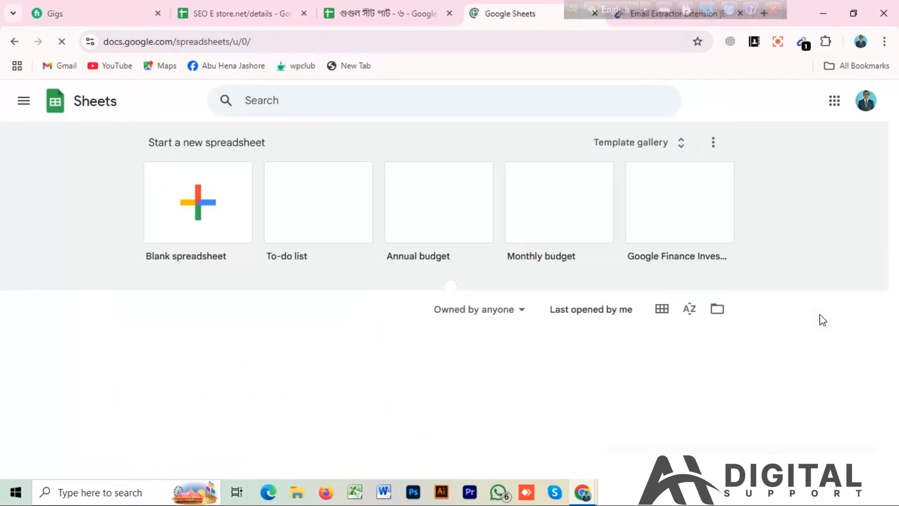
pyautogui.scroll(-4, 369, 338)
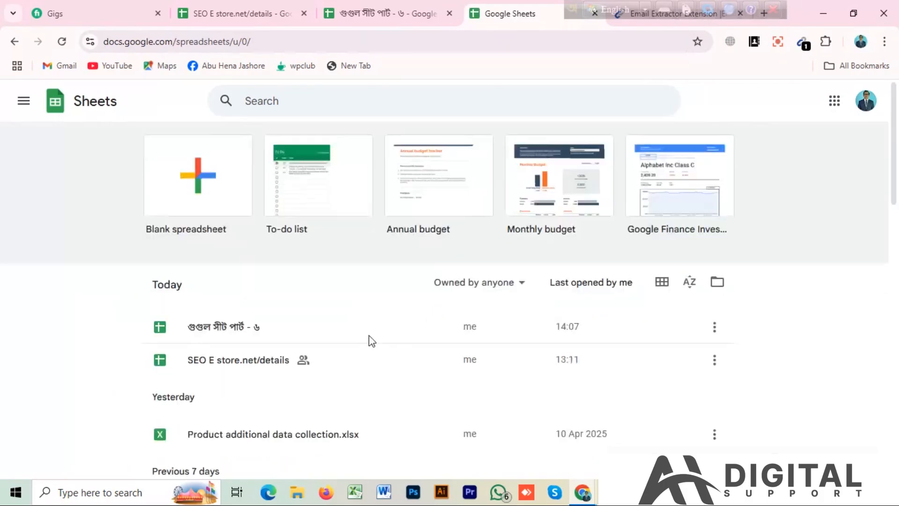
pyautogui.scroll(-7, 249, 396)
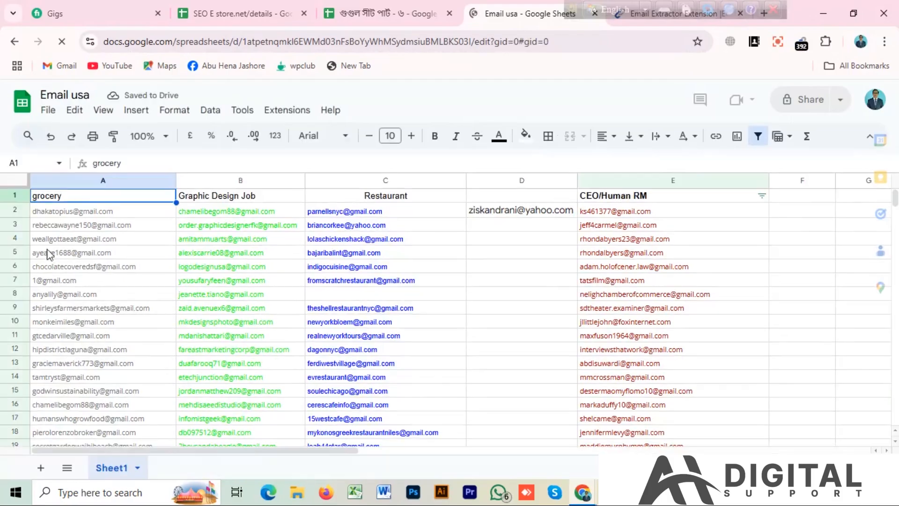
# Run Remove duplicates on range A4:E22 of the email list, analysing all columns A to E without a header row
pyautogui.moveTo(38, 242); pyautogui.dragTo(708, 422)
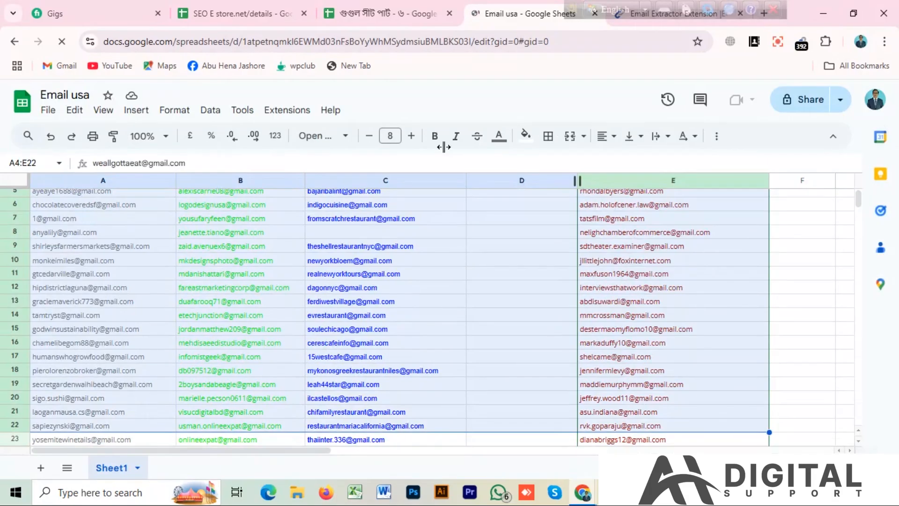
pyautogui.click(209, 112)
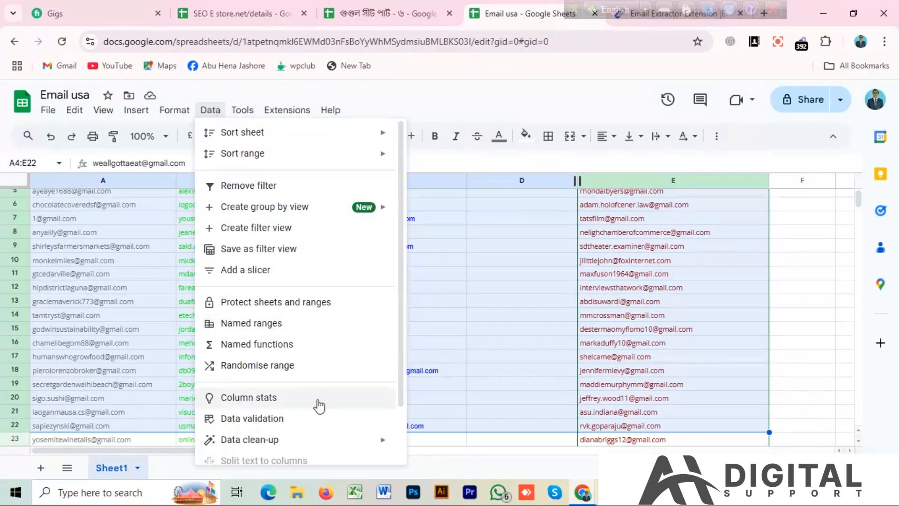
pyautogui.moveTo(373, 442)
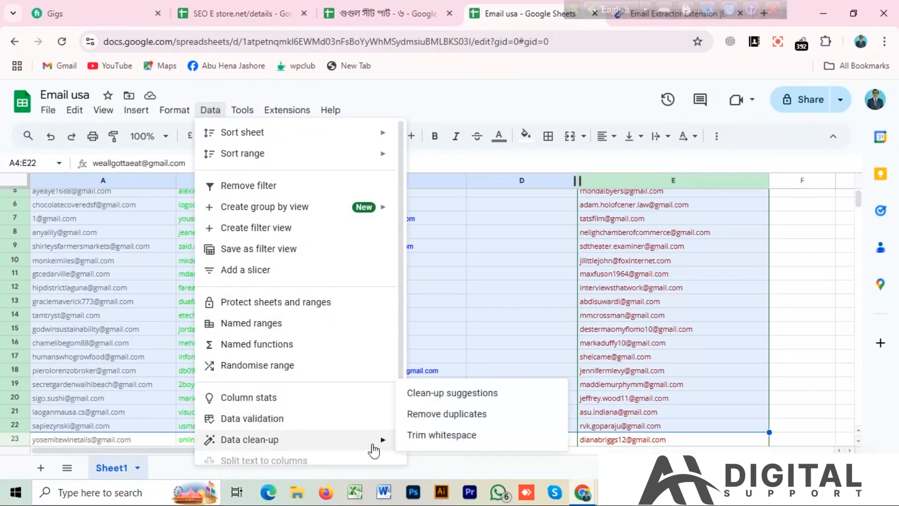
pyautogui.click(452, 422)
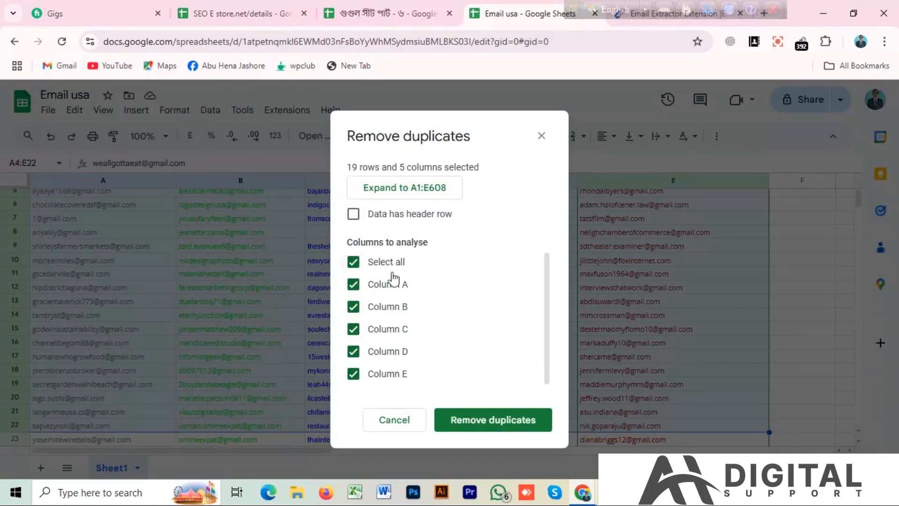
pyautogui.click(494, 432)
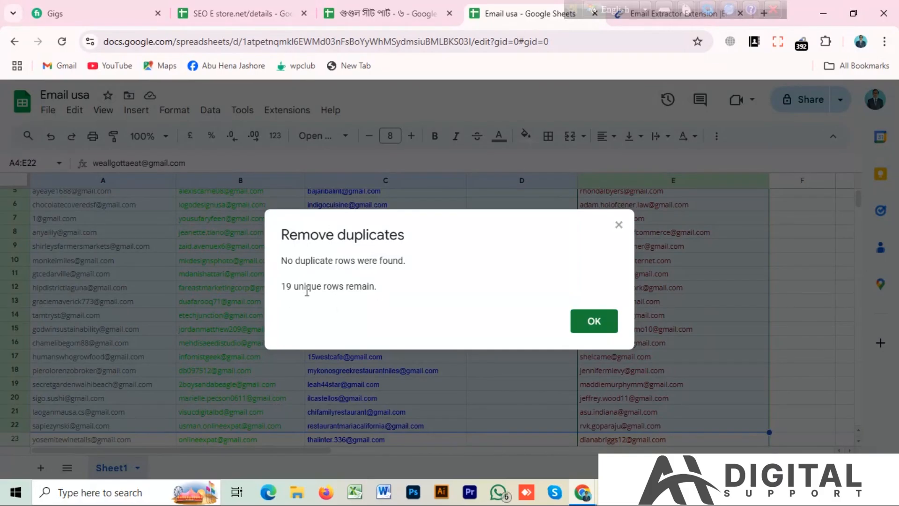
pyautogui.click(595, 321)
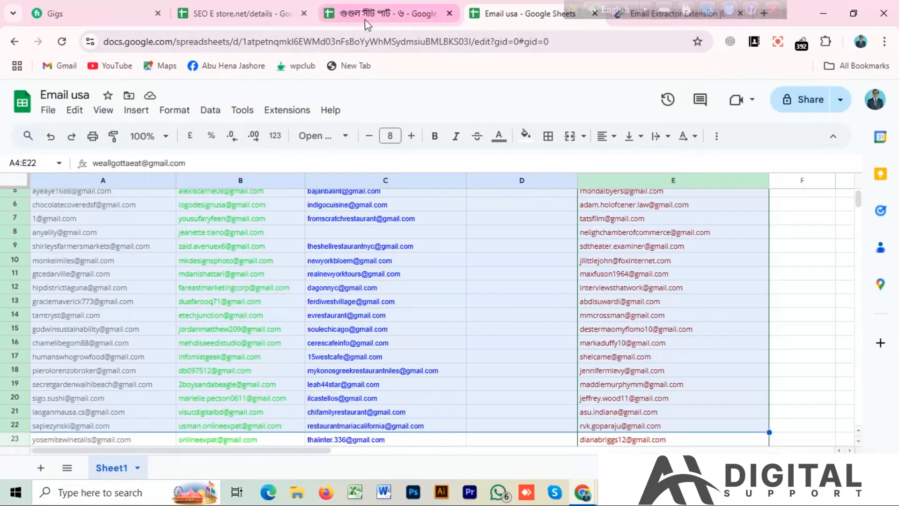
# Switch to the "গুগুল সীট পার্ট - ৬" spreadsheet and copy the student name in C12 of Sheet3 to G25
pyautogui.click(388, 14)
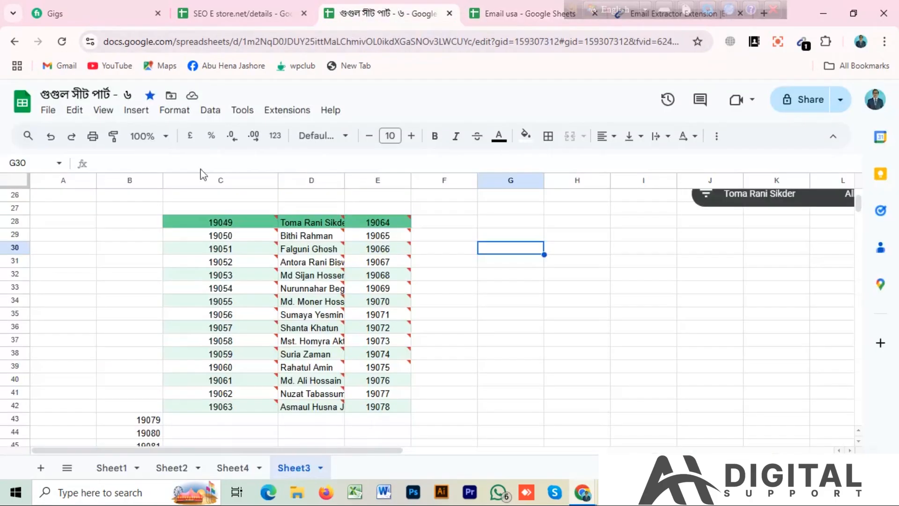
pyautogui.click(210, 111)
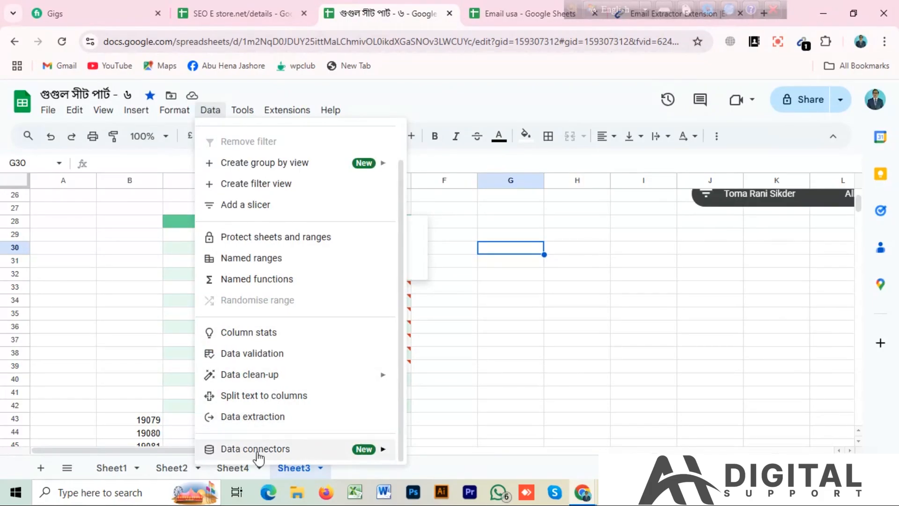
pyautogui.moveTo(257, 448)
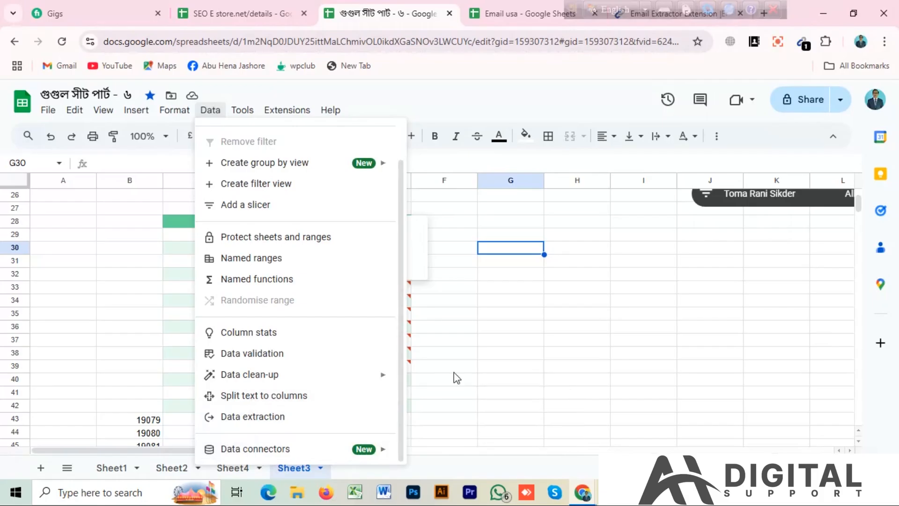
pyautogui.click(468, 351)
pyautogui.scroll(10, 465, 349)
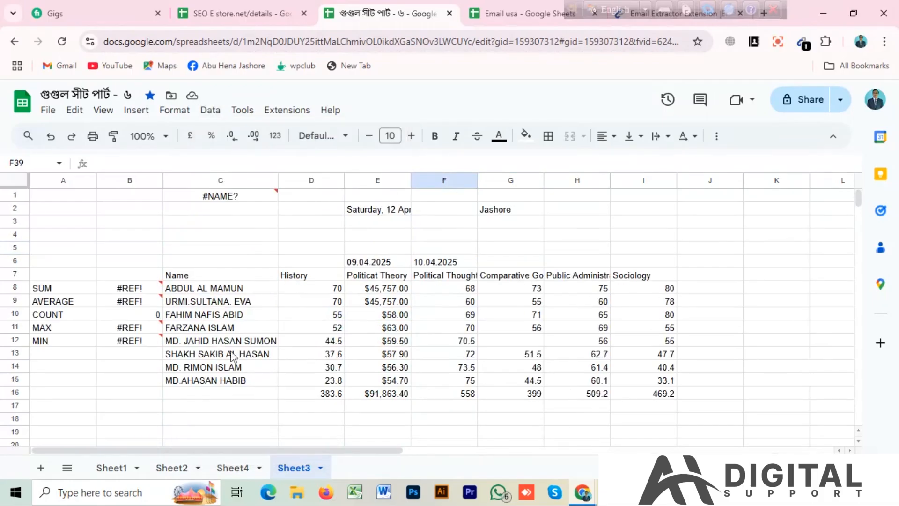
pyautogui.click(214, 342)
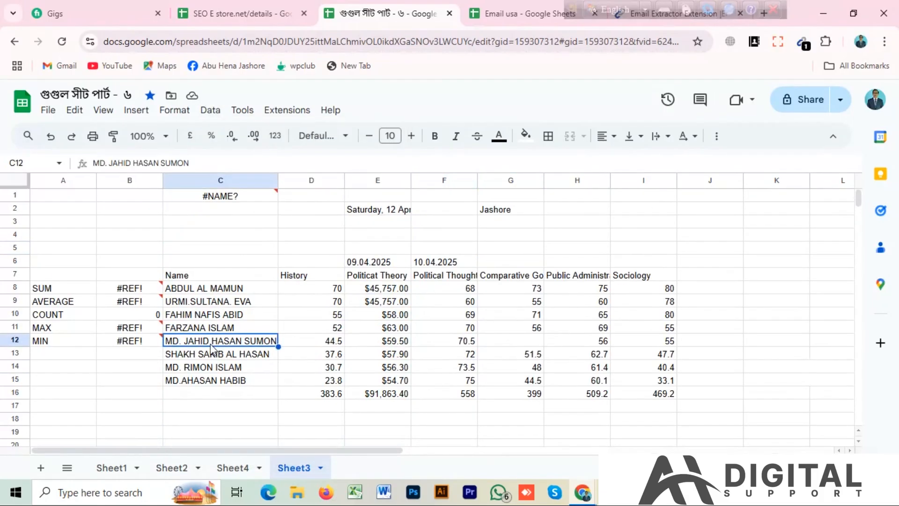
pyautogui.scroll(-3, 356, 327)
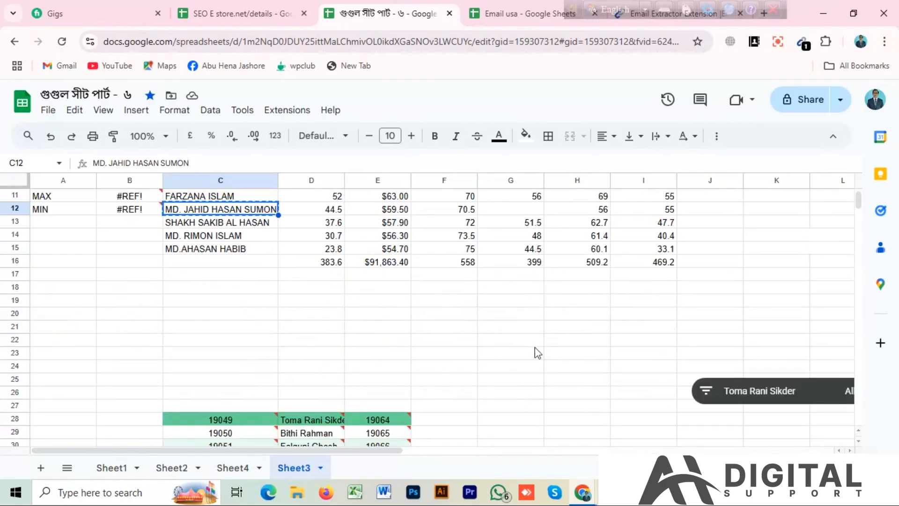
pyautogui.click(534, 385)
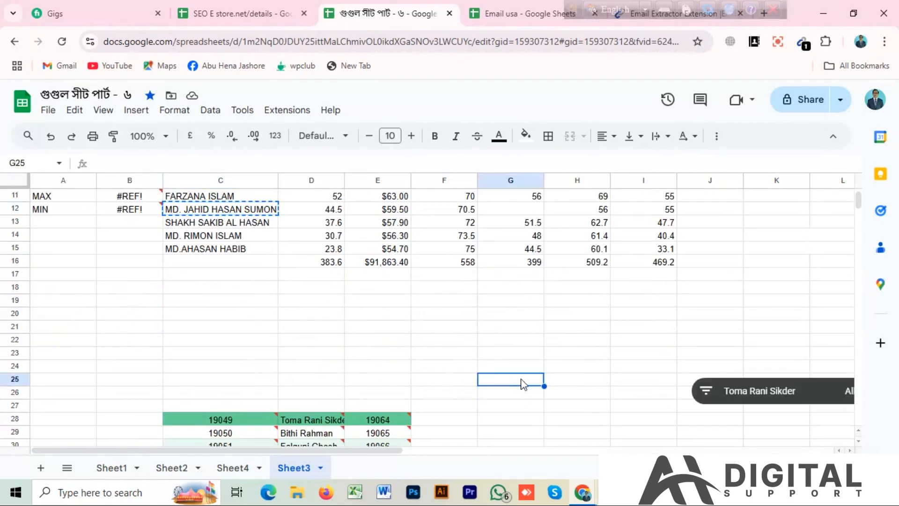
pyautogui.hotkey('ctrl', 'v')
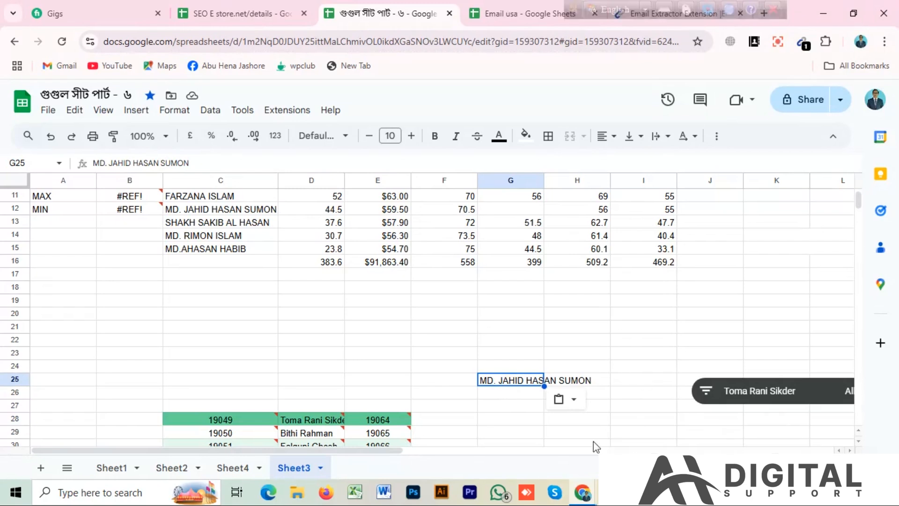
# Split the name in G25 into columns using the full stop as separator
pyautogui.click(210, 111)
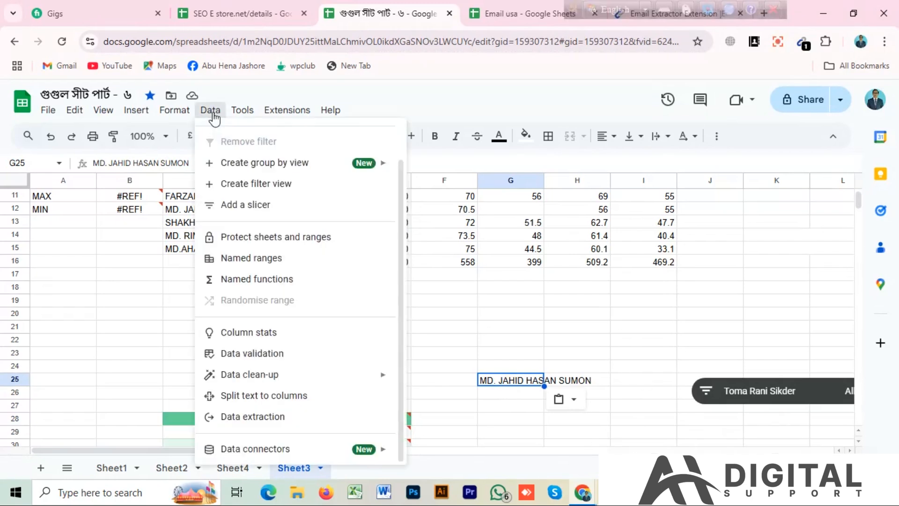
pyautogui.click(279, 401)
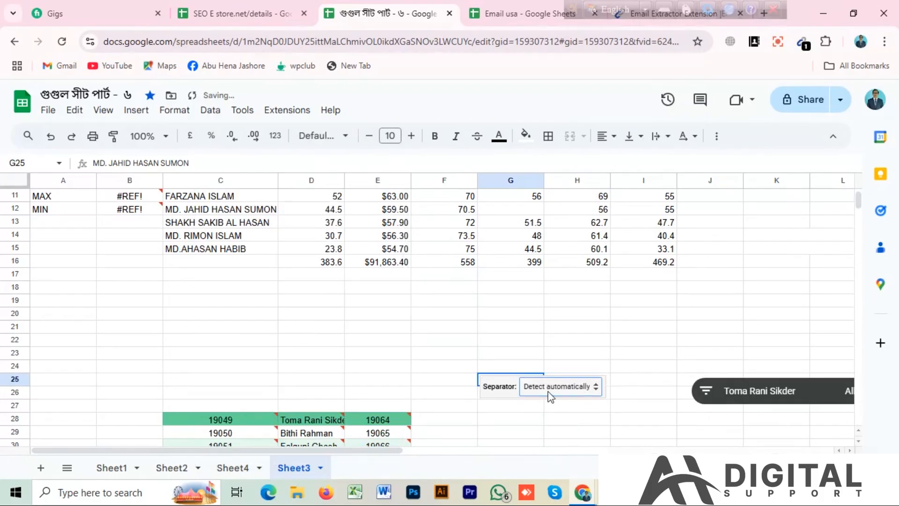
pyautogui.click(597, 395)
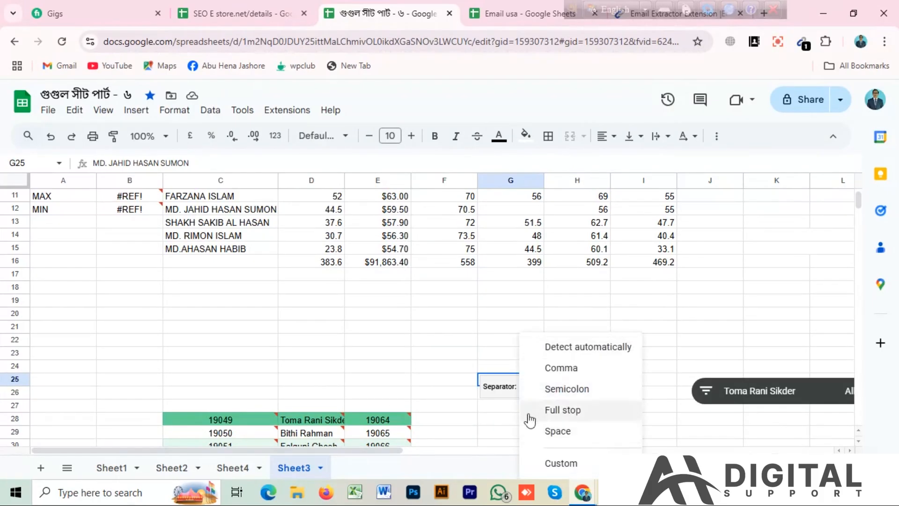
pyautogui.click(561, 410)
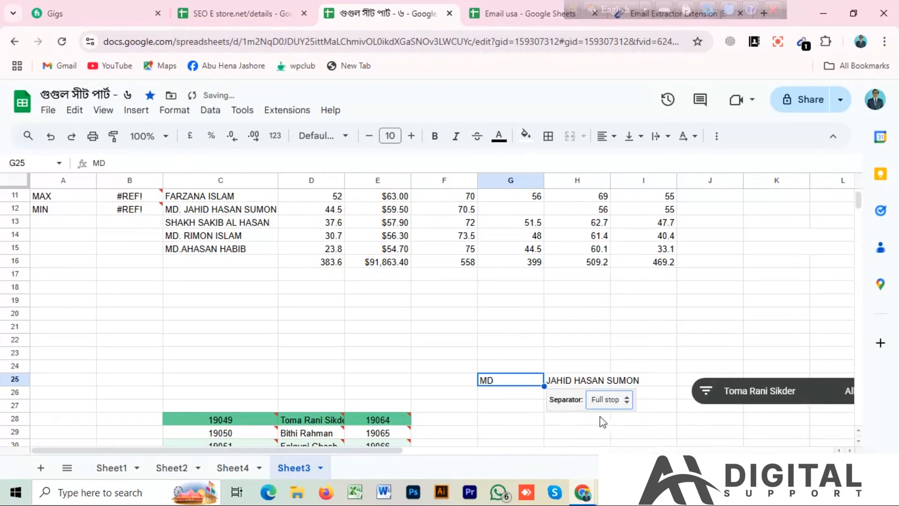
# Try to split the remaining name in H25 into columns and choose its separator
pyautogui.click(602, 383)
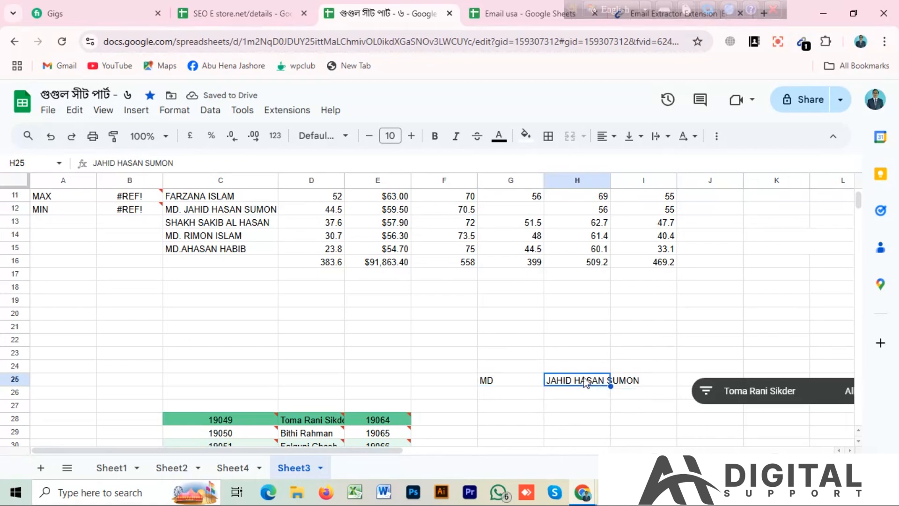
pyautogui.click(211, 111)
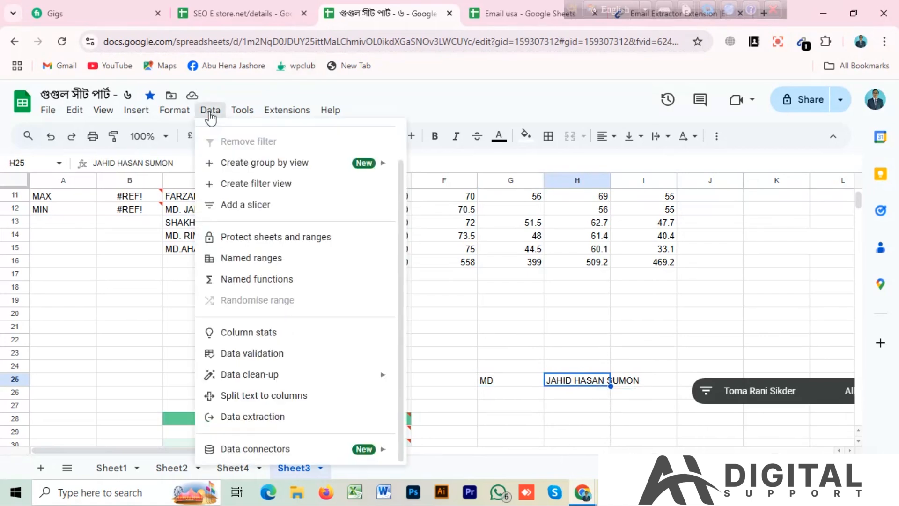
pyautogui.click(262, 399)
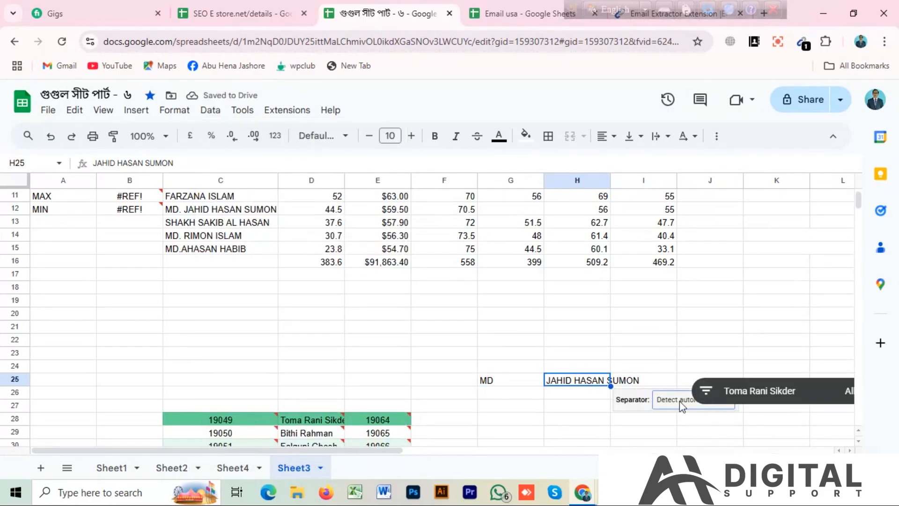
pyautogui.click(661, 400)
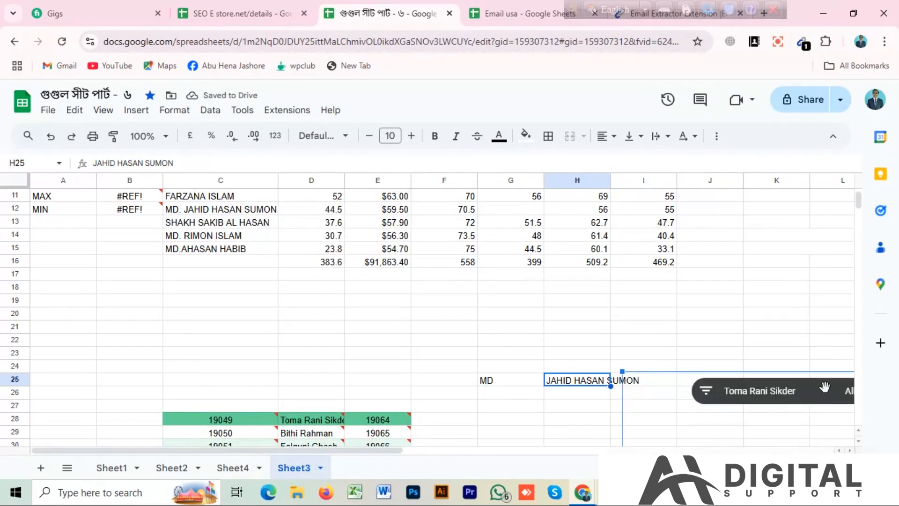
pyautogui.scroll(-5, 822, 393)
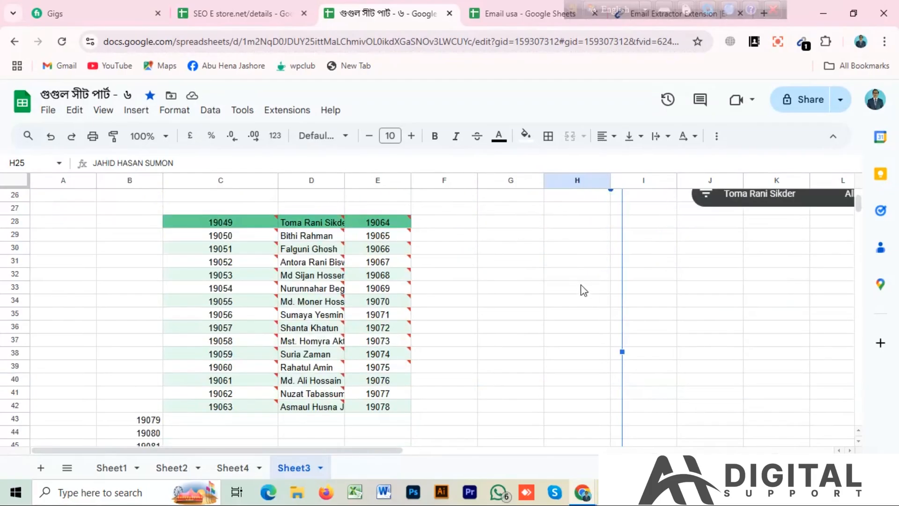
pyautogui.scroll(3, 583, 291)
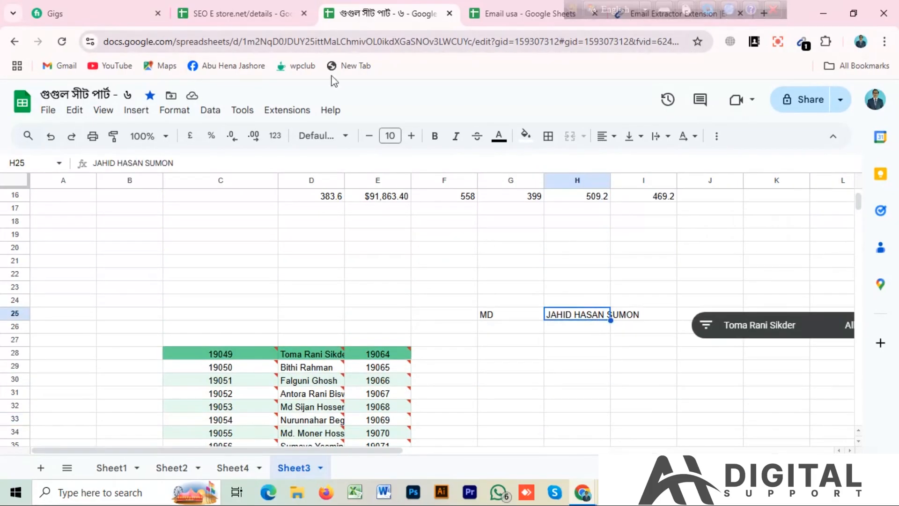
pyautogui.click(210, 111)
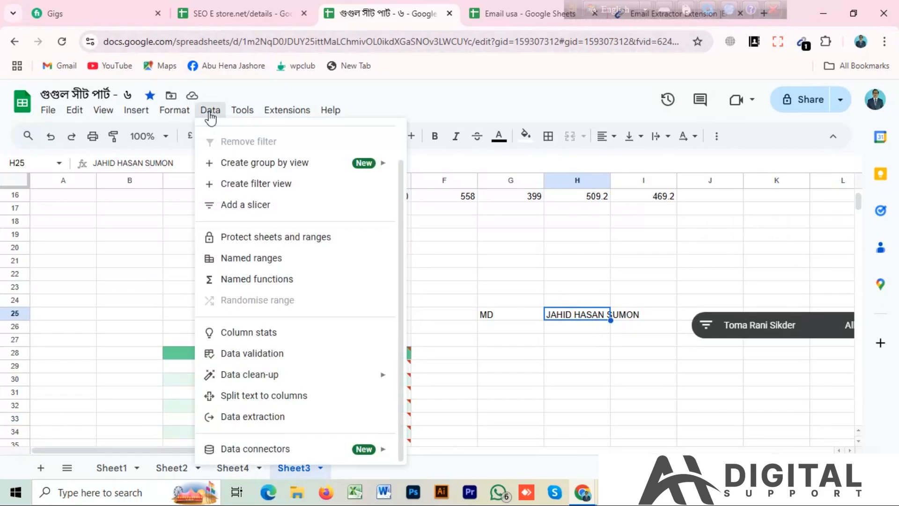
pyautogui.click(245, 397)
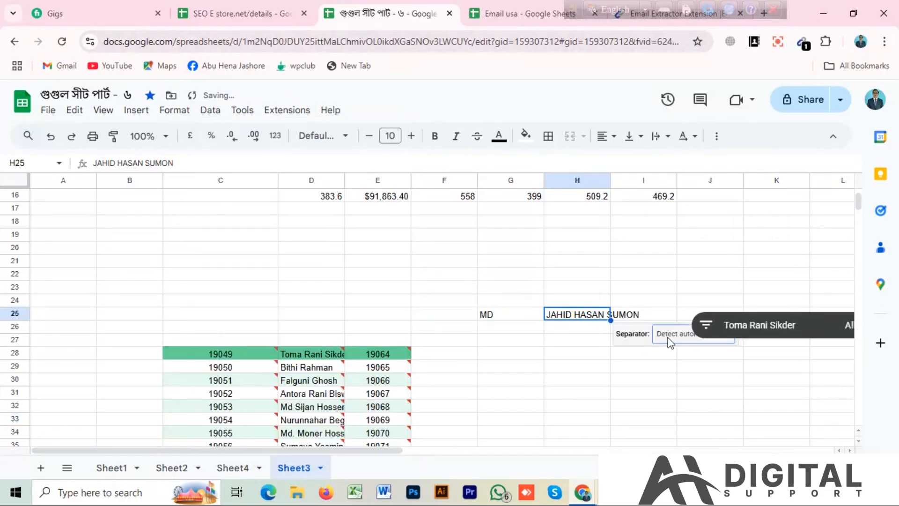
# Move the slicer beside row 25 up to about row 17 and delete it
pyautogui.click(697, 338)
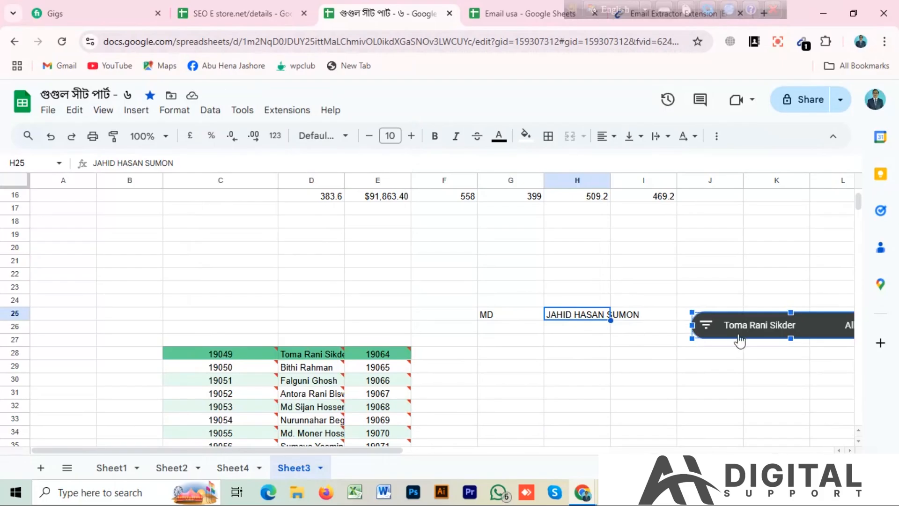
pyautogui.moveTo(748, 327); pyautogui.dragTo(755, 219)
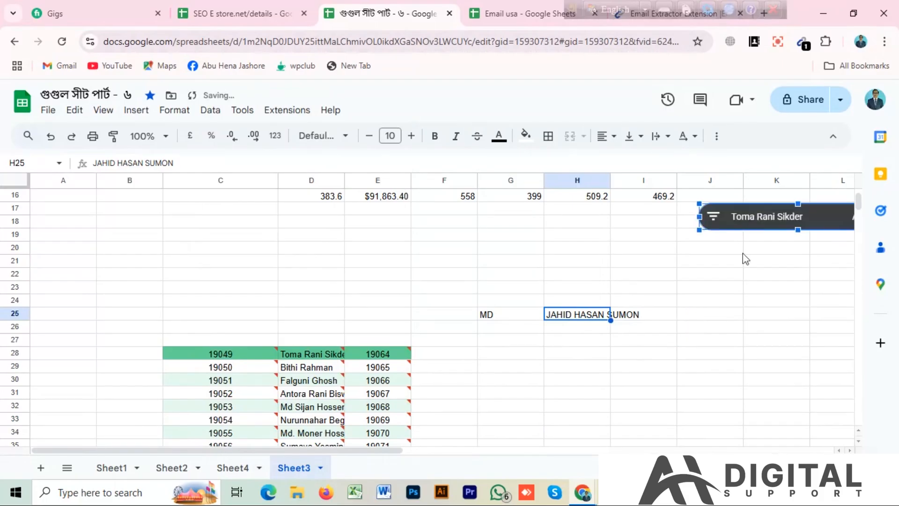
pyautogui.press('Delete')
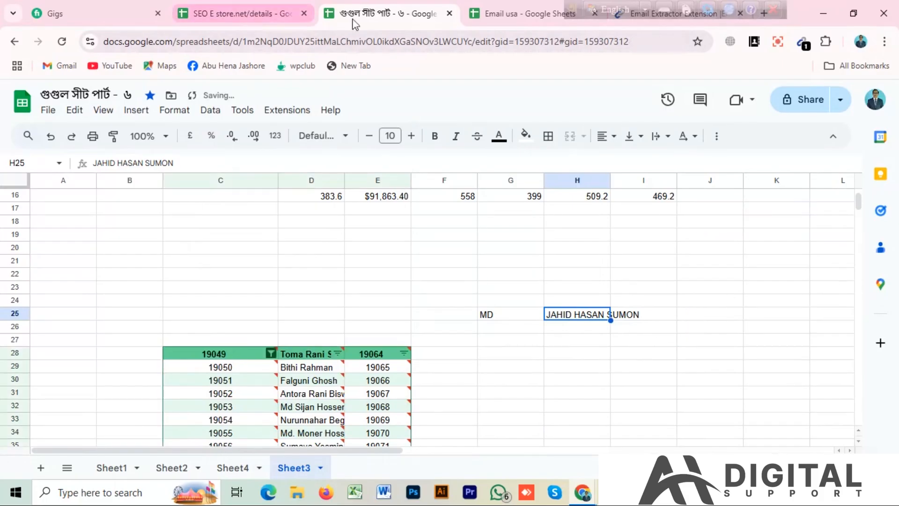
# Try again to split the name in H25 into columns after removing the slicer
pyautogui.click(211, 112)
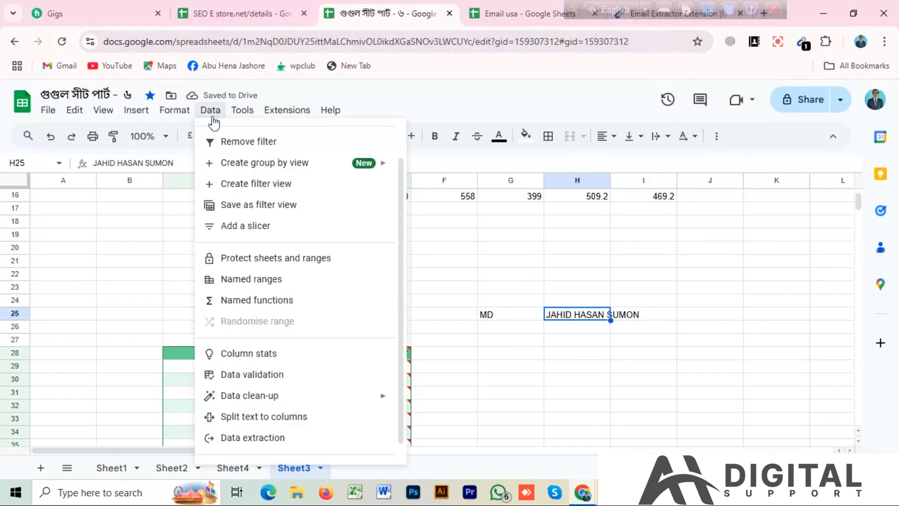
pyautogui.click(271, 423)
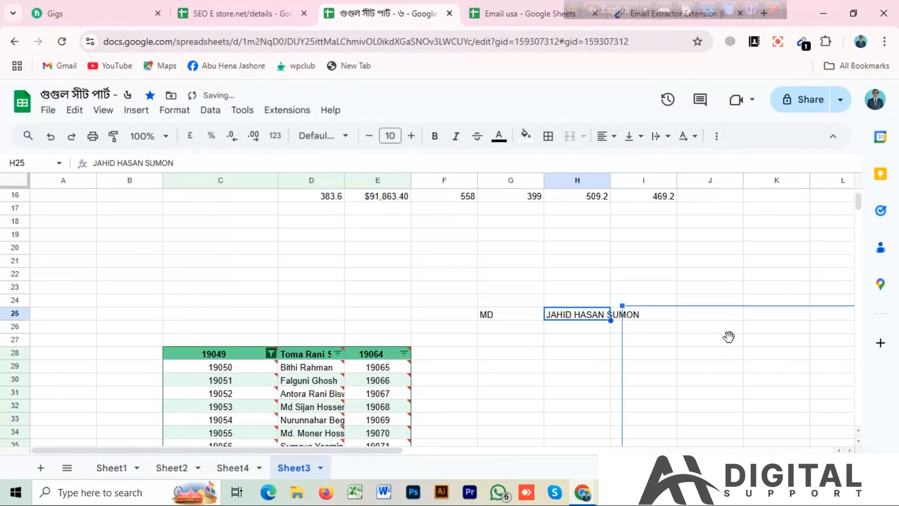
pyautogui.scroll(-8, 568, 344)
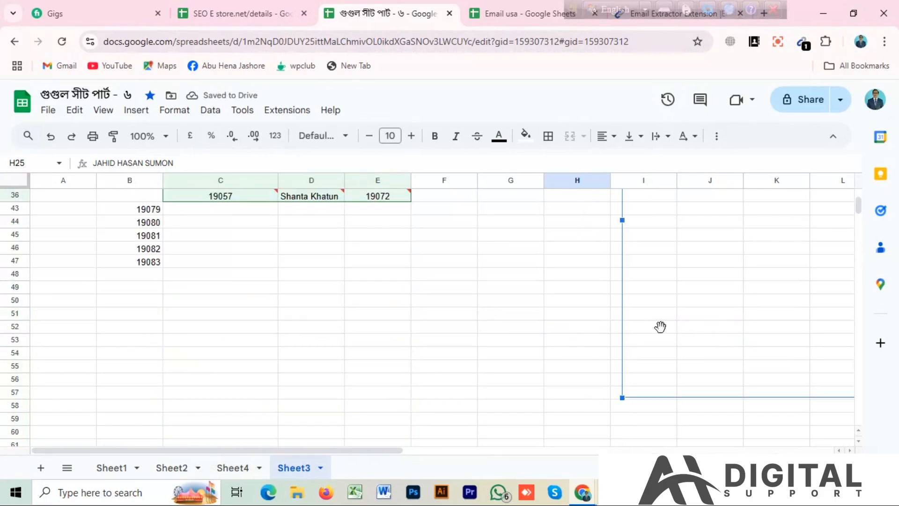
pyautogui.click(589, 287)
pyautogui.scroll(5, 626, 329)
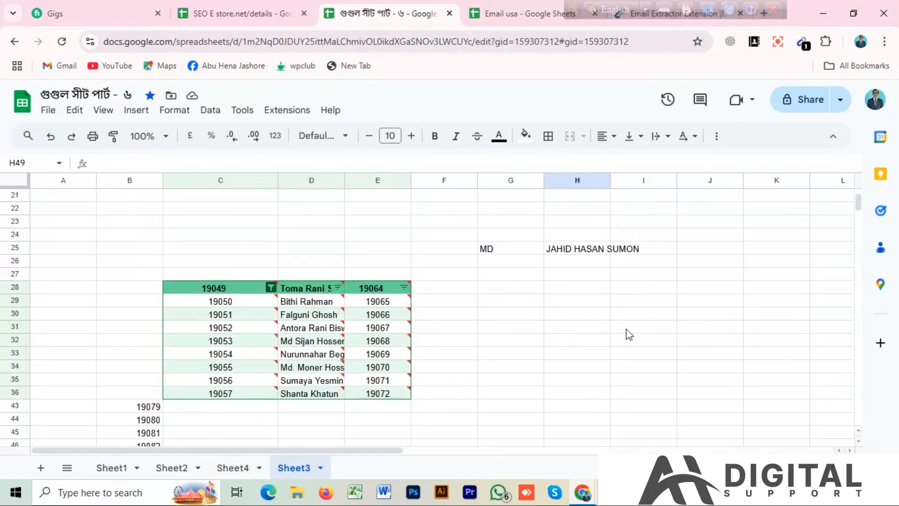
pyautogui.scroll(2, 501, 316)
# Undo the slicer's deletion and its move
pyautogui.click(499, 315)
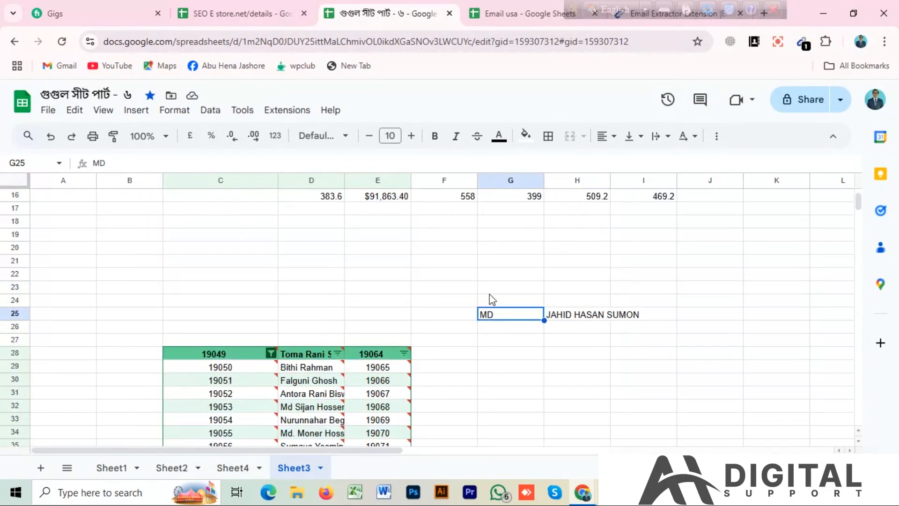
pyautogui.hotkey('ctrl', 'z')
pyautogui.hotkey('ctrl', 'z')
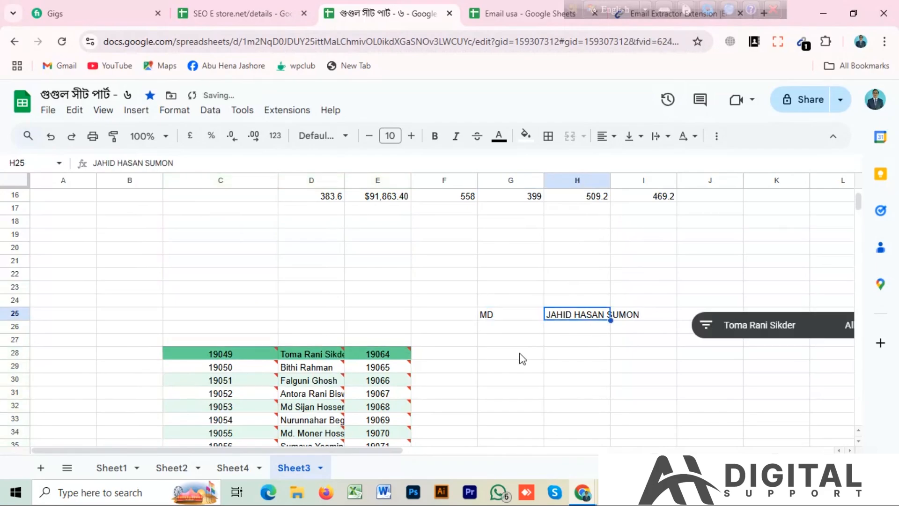
# Undo the earlier split so that the full name is back in G25
pyautogui.hotkey('ctrl', 'z')
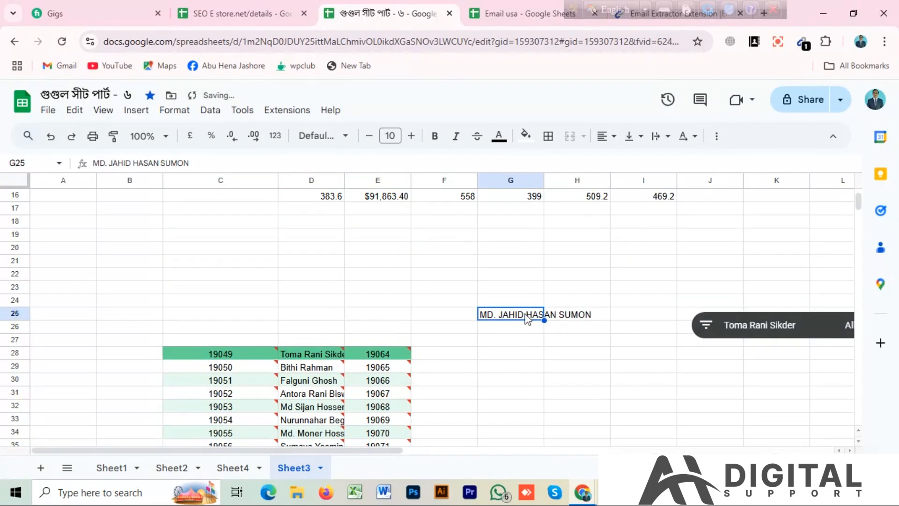
# Try to split the full name in G25 into columns and choose its separator
pyautogui.click(212, 112)
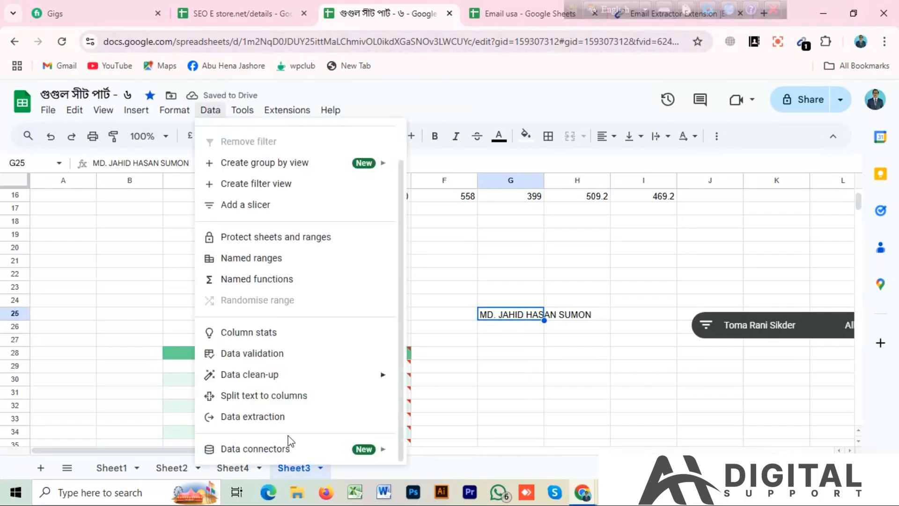
pyautogui.click(251, 396)
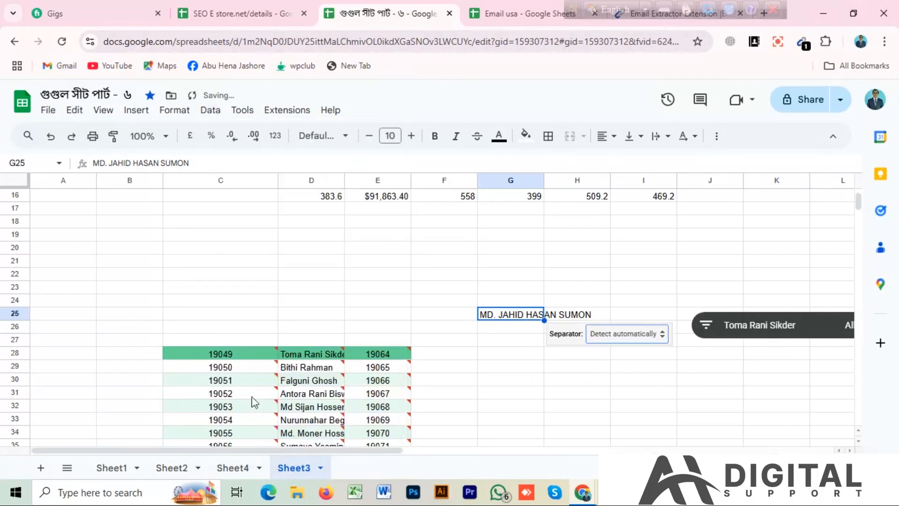
pyautogui.click(667, 336)
pyautogui.scroll(-3, 643, 337)
pyautogui.scroll(3, 697, 320)
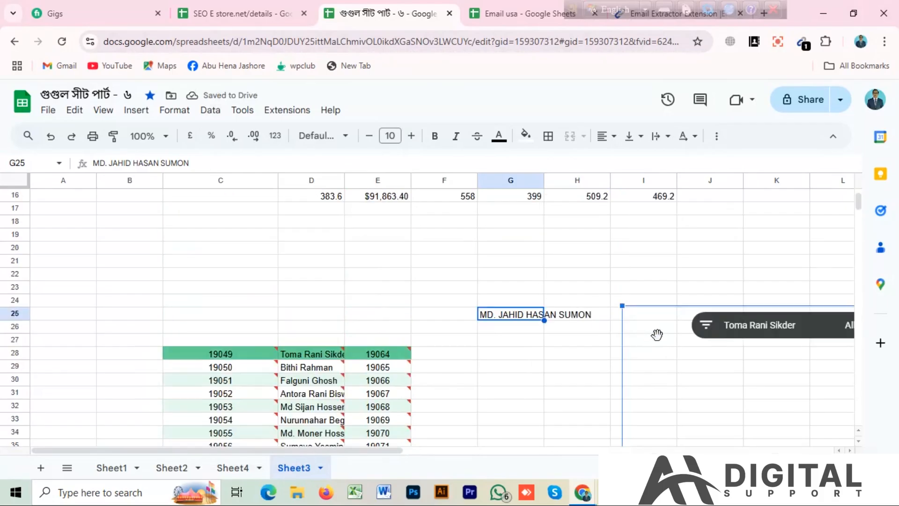
# Delete the slicer beside row 25
pyautogui.click(779, 332)
pyautogui.press('Delete')
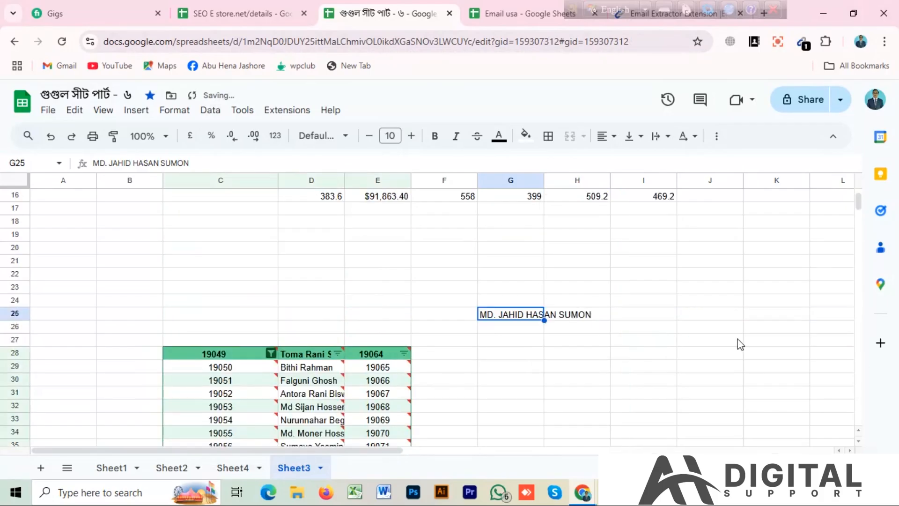
pyautogui.click(526, 349)
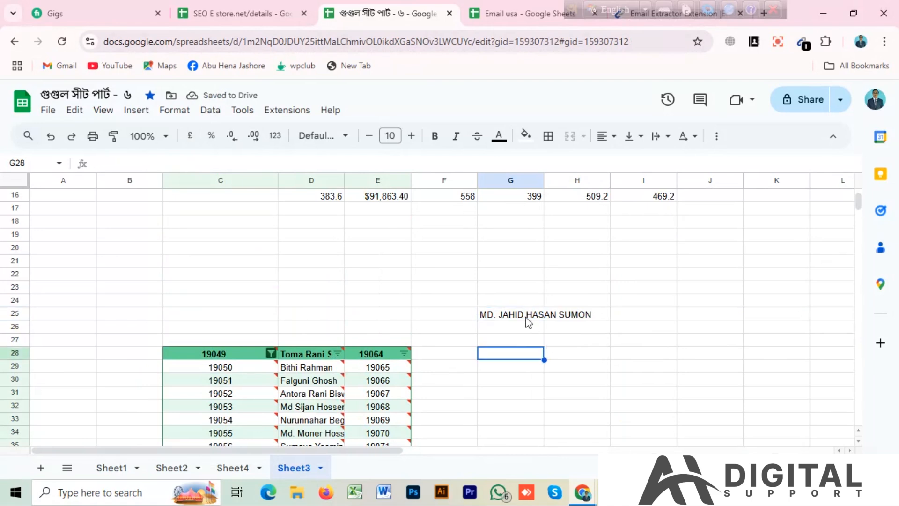
# Split the full name in G25 into columns using Space as the separator
pyautogui.click(504, 318)
pyautogui.click(210, 110)
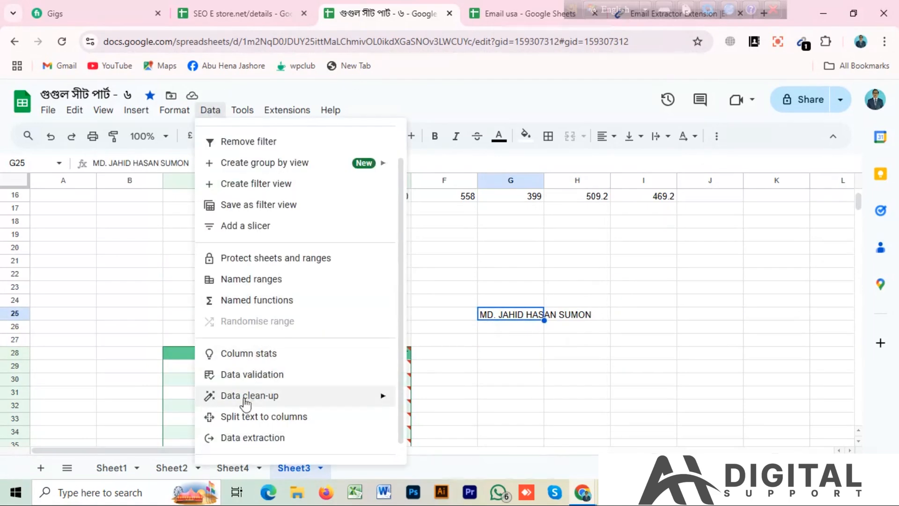
pyautogui.click(296, 417)
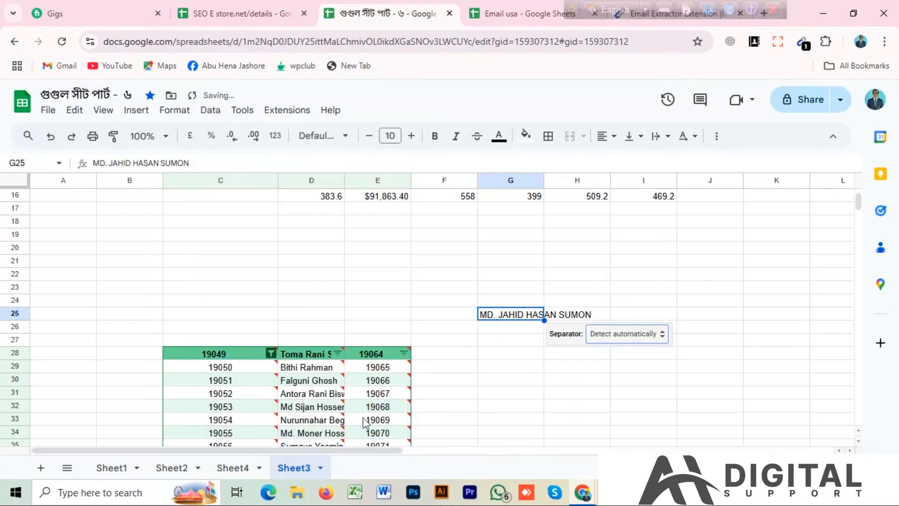
pyautogui.click(634, 338)
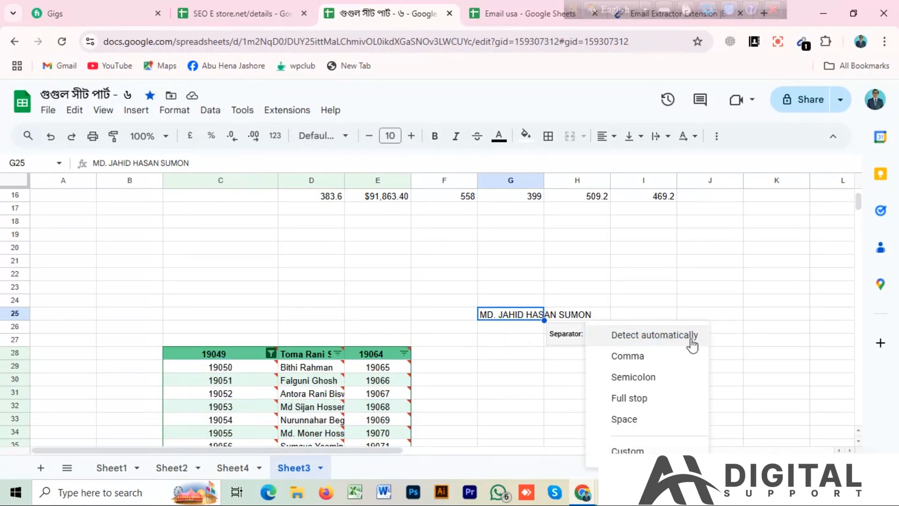
pyautogui.click(624, 424)
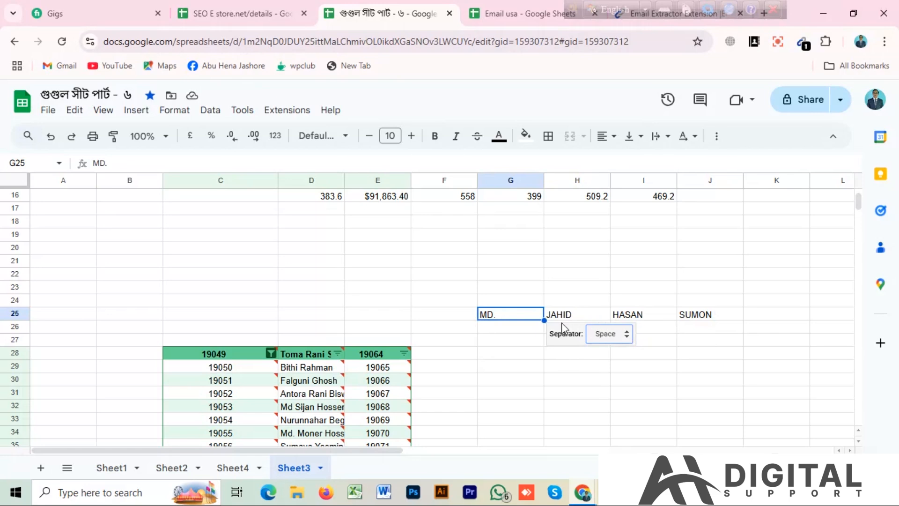
# Open Data extraction to view its Owner, URL, Last modified and Created on options, and close it
pyautogui.click(212, 111)
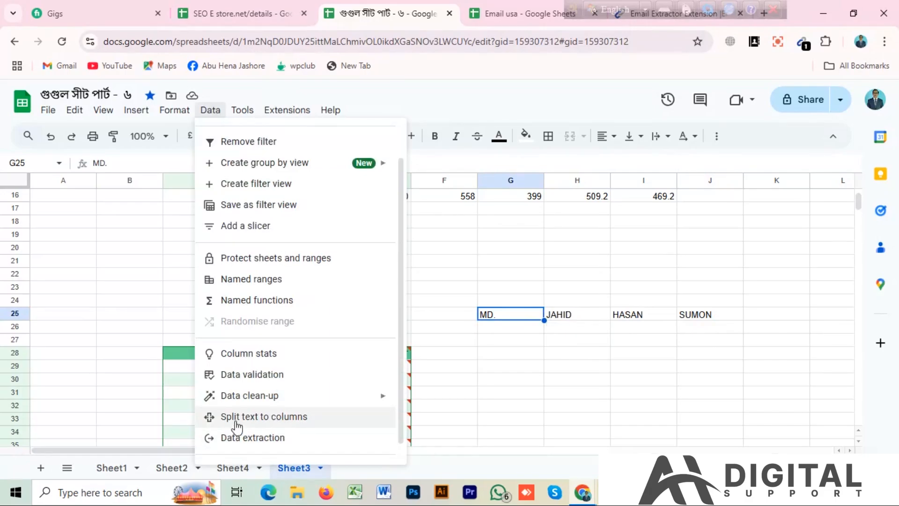
pyautogui.scroll(-1, 305, 416)
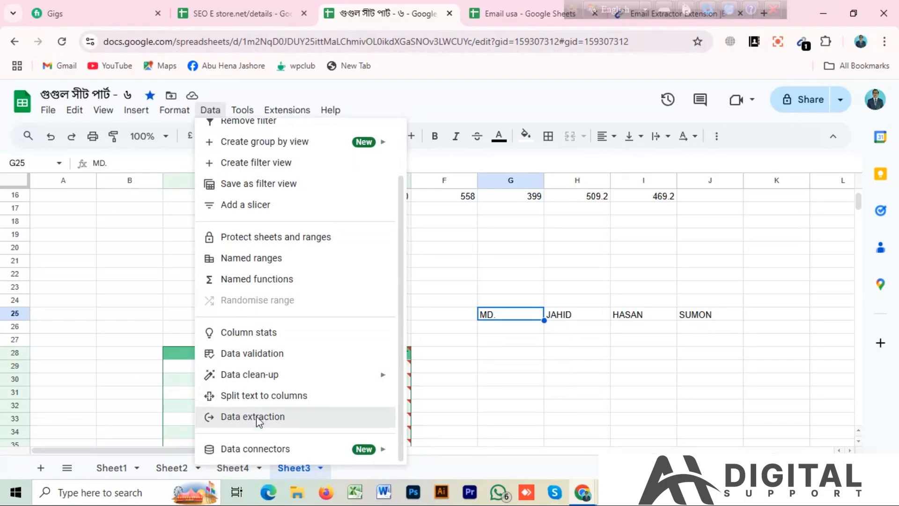
pyautogui.click(257, 416)
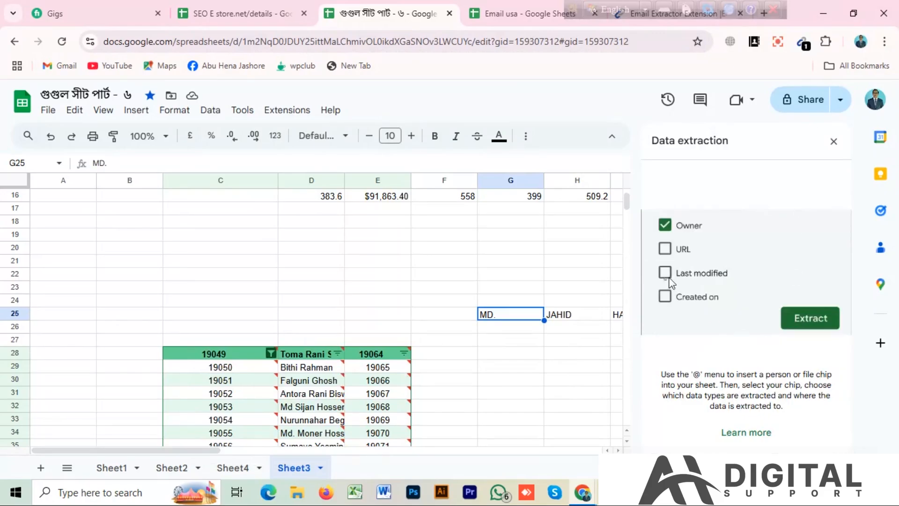
pyautogui.click(834, 142)
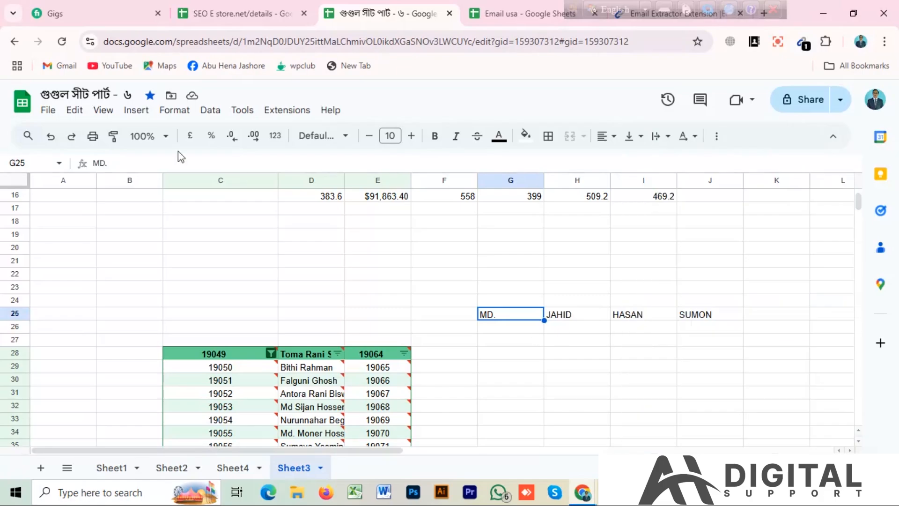
pyautogui.click(210, 111)
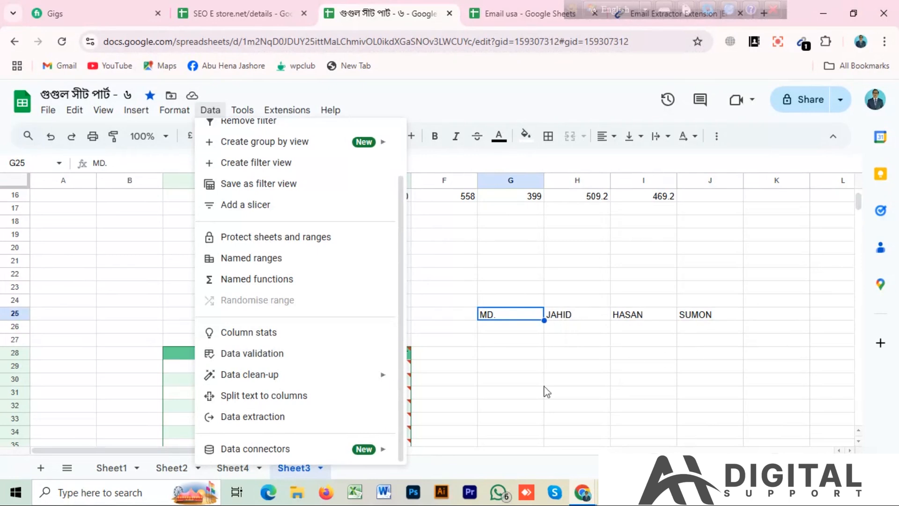
pyautogui.click(307, 112)
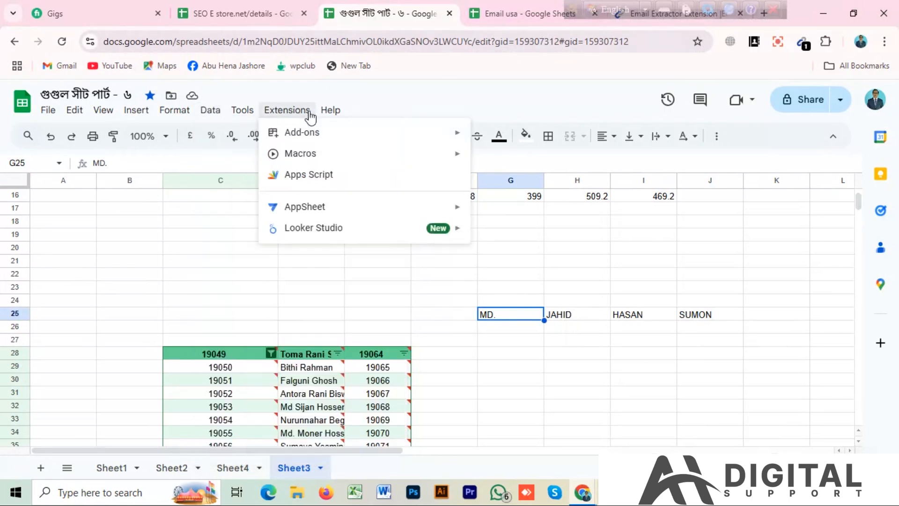